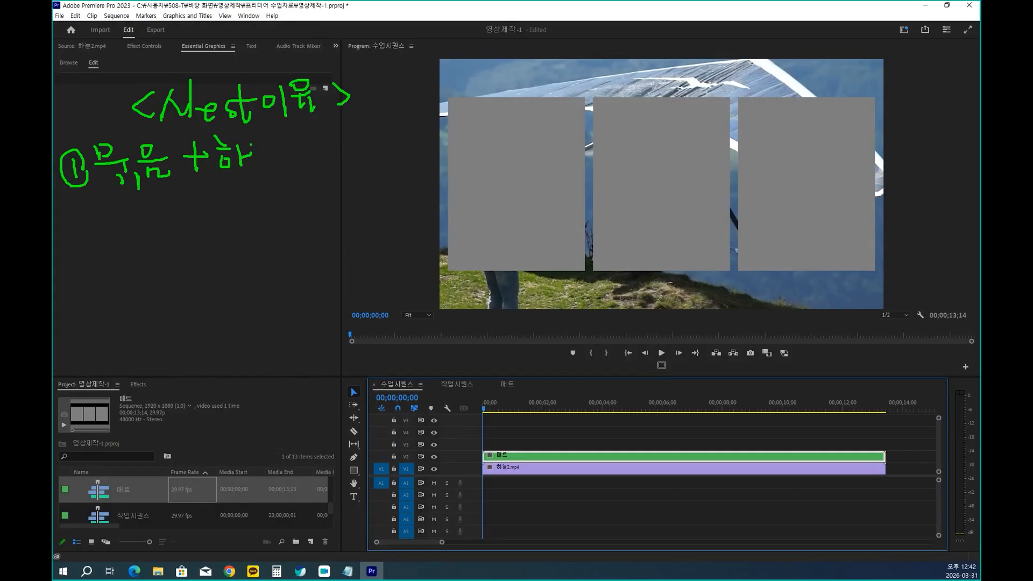
{"action": "left_click_drag", "start_coordinate": [269, 154], "coordinate": [292, 133]}
{"action": "mouse_move", "coordinate": [282, 141]}
{"action": "left_mouse_down"}
{"action": "mouse_move", "coordinate": [290, 150]}
{"action": "mouse_move", "coordinate": [309, 143]}
{"action": "left_mouse_up"}
{"action": "mouse_move", "coordinate": [301, 146]}
{"action": "left_mouse_down"}
{"action": "mouse_move", "coordinate": [300, 163]}
{"action": "mouse_move", "coordinate": [316, 174]}
{"action": "left_mouse_up"}
{"action": "left_click_drag", "start_coordinate": [321, 131], "coordinate": [346, 140]}
{"action": "left_click_drag", "start_coordinate": [334, 142], "coordinate": [339, 160]}
{"action": "left_click_drag", "start_coordinate": [341, 147], "coordinate": [351, 162]}
{"action": "mouse_move", "coordinate": [181, 183]}
{"action": "left_mouse_down"}
{"action": "mouse_move", "coordinate": [96, 185]}
{"action": "mouse_move", "coordinate": [86, 173]}
{"action": "mouse_move", "coordinate": [91, 137]}
{"action": "mouse_move", "coordinate": [132, 125]}
{"action": "mouse_move", "coordinate": [176, 153]}
{"action": "left_mouse_up"}
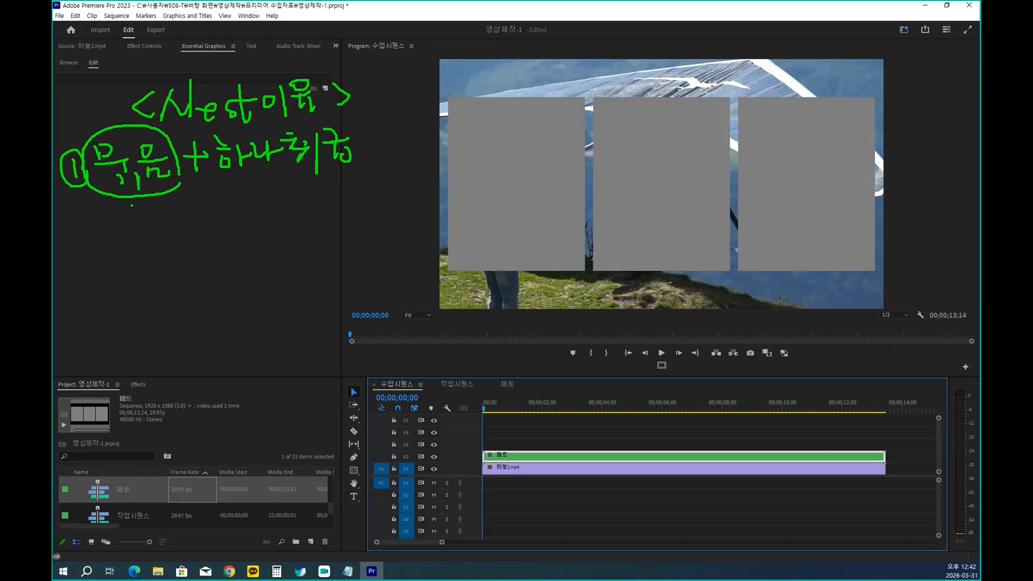
{"action": "left_click_drag", "start_coordinate": [217, 180], "coordinate": [362, 175]}
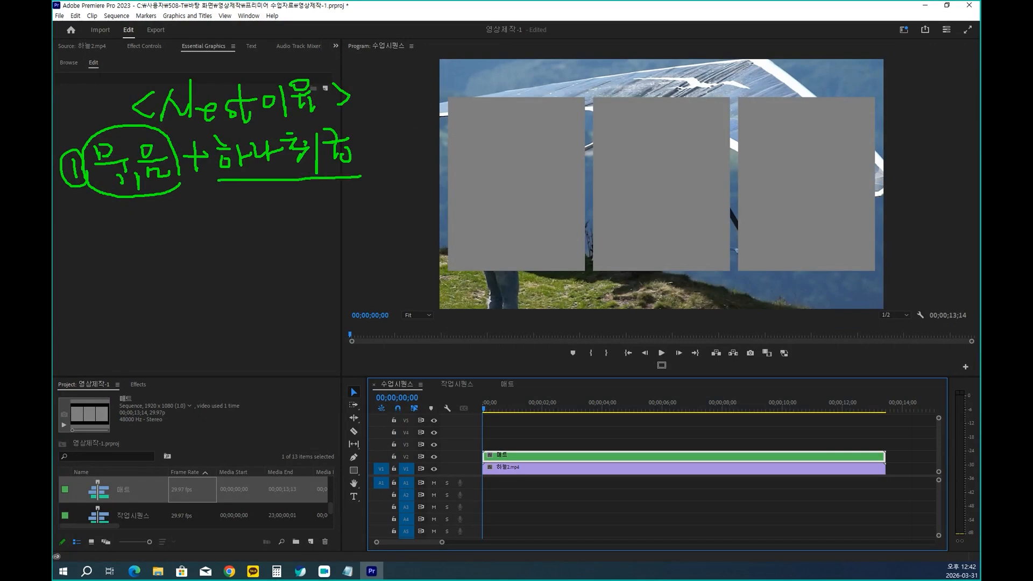
{"action": "mouse_move", "coordinate": [74, 246]}
{"action": "left_mouse_down"}
{"action": "mouse_move", "coordinate": [78, 263]}
{"action": "mouse_move", "coordinate": [58, 254]}
{"action": "mouse_move", "coordinate": [100, 242]}
{"action": "mouse_move", "coordinate": [103, 263]}
{"action": "mouse_move", "coordinate": [128, 262]}
{"action": "mouse_move", "coordinate": [141, 240]}
{"action": "mouse_move", "coordinate": [157, 260]}
{"action": "mouse_move", "coordinate": [167, 246]}
{"action": "mouse_move", "coordinate": [167, 264]}
{"action": "mouse_move", "coordinate": [179, 254]}
{"action": "left_mouse_up"}
{"action": "mouse_move", "coordinate": [188, 233]}
{"action": "left_mouse_down"}
{"action": "mouse_move", "coordinate": [189, 251]}
{"action": "mouse_move", "coordinate": [201, 245]}
{"action": "left_mouse_up"}
{"action": "mouse_move", "coordinate": [202, 230]}
{"action": "left_mouse_down"}
{"action": "mouse_move", "coordinate": [221, 254]}
{"action": "mouse_move", "coordinate": [241, 229]}
{"action": "mouse_move", "coordinate": [245, 247]}
{"action": "mouse_move", "coordinate": [272, 225]}
{"action": "left_mouse_up"}
{"action": "mouse_move", "coordinate": [253, 235]}
{"action": "left_mouse_down"}
{"action": "mouse_move", "coordinate": [275, 235]}
{"action": "mouse_move", "coordinate": [269, 248]}
{"action": "left_mouse_up"}
{"action": "left_click_drag", "start_coordinate": [272, 244], "coordinate": [286, 236]}
{"action": "mouse_move", "coordinate": [281, 235]}
{"action": "left_mouse_down"}
{"action": "mouse_move", "coordinate": [281, 247]}
{"action": "mouse_move", "coordinate": [297, 236]}
{"action": "left_mouse_up"}
{"action": "left_click_drag", "start_coordinate": [307, 217], "coordinate": [311, 233]}
{"action": "left_click_drag", "start_coordinate": [306, 240], "coordinate": [320, 242]}
{"action": "left_click_drag", "start_coordinate": [319, 223], "coordinate": [339, 230]}
{"action": "left_click_drag", "start_coordinate": [336, 231], "coordinate": [349, 250]}
{"action": "left_click_drag", "start_coordinate": [351, 220], "coordinate": [358, 224]}
{"action": "mouse_move", "coordinate": [343, 232]}
{"action": "left_mouse_down"}
{"action": "mouse_move", "coordinate": [370, 230]}
{"action": "mouse_move", "coordinate": [351, 249]}
{"action": "left_mouse_up"}
{"action": "left_click_drag", "start_coordinate": [362, 235], "coordinate": [366, 250]}
{"action": "left_click_drag", "start_coordinate": [136, 292], "coordinate": [191, 298]}
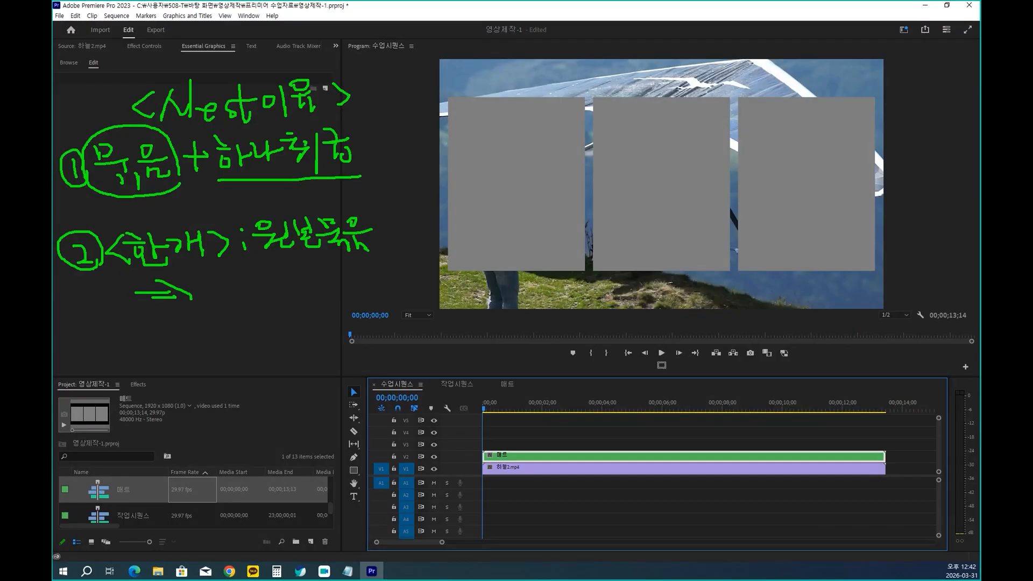
{"action": "mouse_move", "coordinate": [206, 278]}
{"action": "left_mouse_down"}
{"action": "mouse_move", "coordinate": [200, 305]}
{"action": "mouse_move", "coordinate": [228, 295]}
{"action": "left_mouse_up"}
{"action": "mouse_move", "coordinate": [228, 288]}
{"action": "left_mouse_down"}
{"action": "mouse_move", "coordinate": [236, 303]}
{"action": "mouse_move", "coordinate": [243, 289]}
{"action": "left_mouse_up"}
{"action": "mouse_move", "coordinate": [247, 271]}
{"action": "left_mouse_down"}
{"action": "mouse_move", "coordinate": [259, 305]}
{"action": "mouse_move", "coordinate": [281, 275]}
{"action": "mouse_move", "coordinate": [286, 290]}
{"action": "mouse_move", "coordinate": [297, 272]}
{"action": "mouse_move", "coordinate": [312, 285]}
{"action": "left_mouse_up"}
{"action": "mouse_move", "coordinate": [312, 276]}
{"action": "left_mouse_down"}
{"action": "mouse_move", "coordinate": [318, 305]}
{"action": "mouse_move", "coordinate": [329, 272]}
{"action": "left_mouse_up"}
{"action": "mouse_move", "coordinate": [333, 275]}
{"action": "left_mouse_down"}
{"action": "mouse_move", "coordinate": [342, 273]}
{"action": "mouse_move", "coordinate": [340, 295]}
{"action": "left_mouse_up"}
{"action": "left_click_drag", "start_coordinate": [351, 285], "coordinate": [349, 296]}
{"action": "left_click_drag", "start_coordinate": [340, 302], "coordinate": [350, 302]}
{"action": "mouse_move", "coordinate": [296, 326]}
{"action": "left_mouse_down"}
{"action": "mouse_move", "coordinate": [297, 346]}
{"action": "mouse_move", "coordinate": [310, 347]}
{"action": "mouse_move", "coordinate": [318, 322]}
{"action": "mouse_move", "coordinate": [338, 334]}
{"action": "left_mouse_up"}
{"action": "mouse_move", "coordinate": [343, 326]}
{"action": "left_mouse_down"}
{"action": "mouse_move", "coordinate": [358, 322]}
{"action": "mouse_move", "coordinate": [378, 337]}
{"action": "left_mouse_up"}
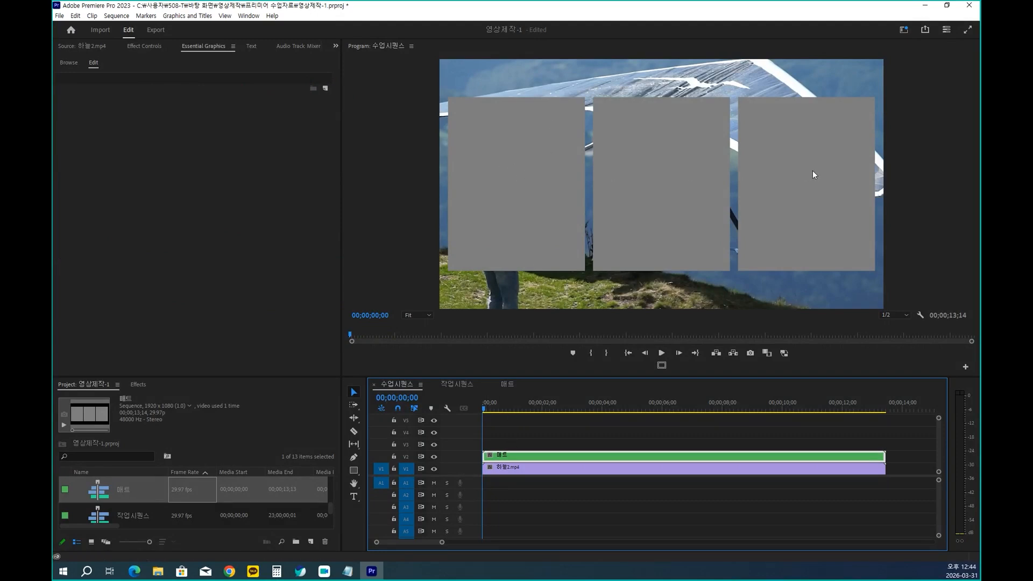
Trim the end of the nested 매트 clip on V2 to 00;00;06;00, using the playhead as the guide.
{"action": "left_click", "coordinate": [414, 398]}
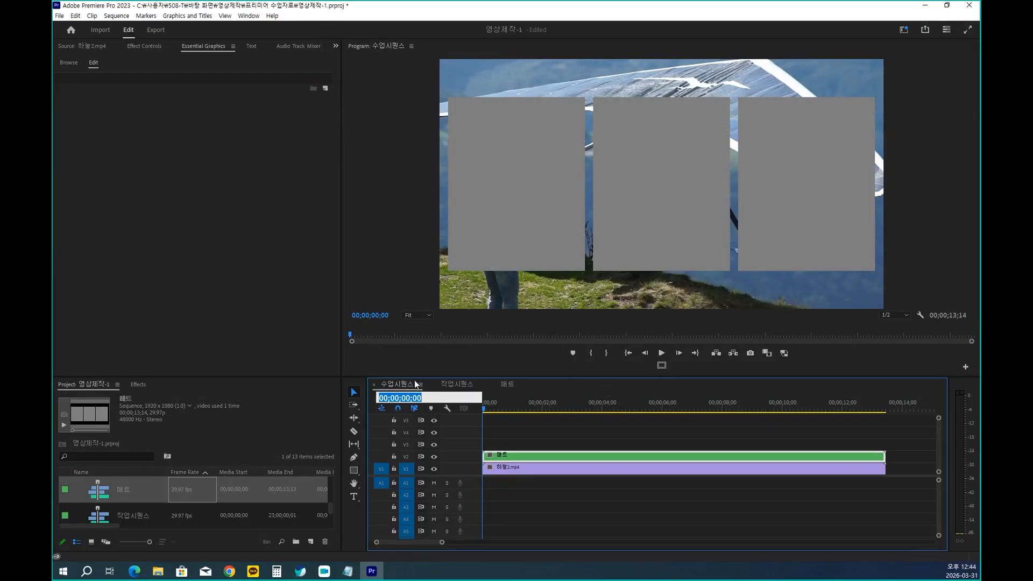
{"action": "type", "text": "6"}
{"action": "key", "text": "Return"}
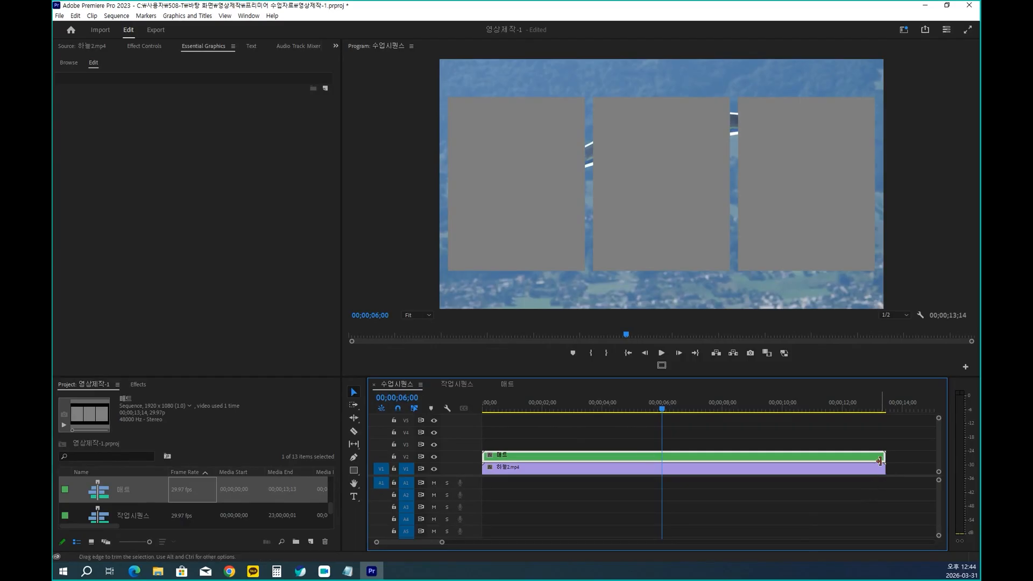
{"action": "left_click_drag", "start_coordinate": [881, 461], "coordinate": [661, 459]}
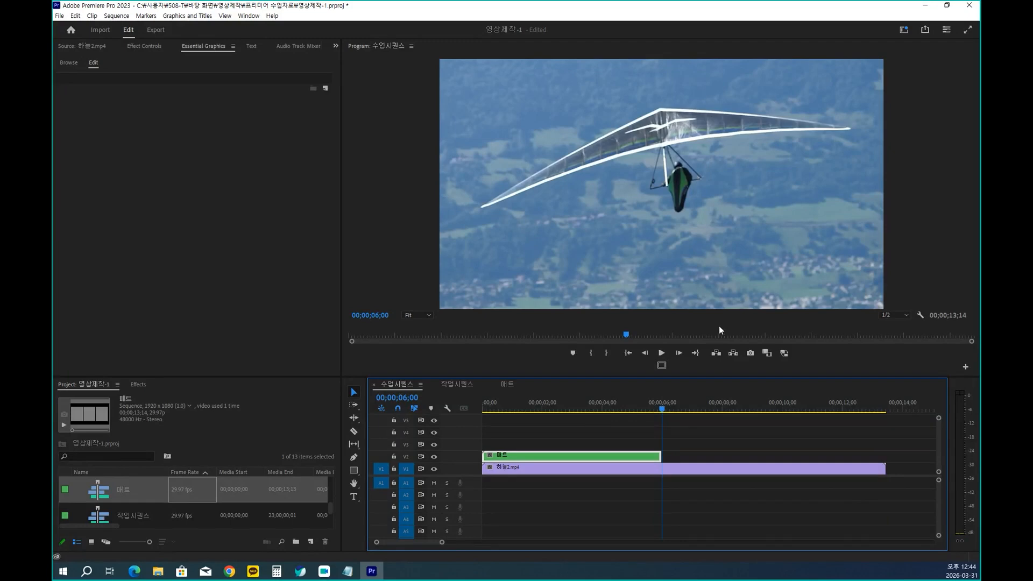
Open the nested 매트 sequence and select its Graphic clip with the playhead at 00;00;06;00.
{"action": "left_click_drag", "start_coordinate": [663, 410], "coordinate": [588, 408]}
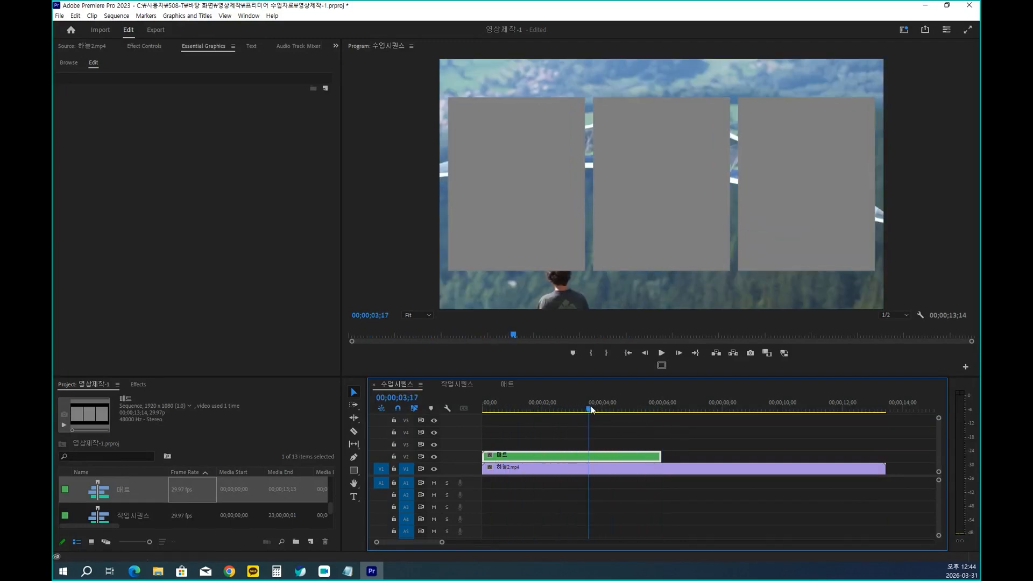
{"action": "double_click", "coordinate": [556, 455]}
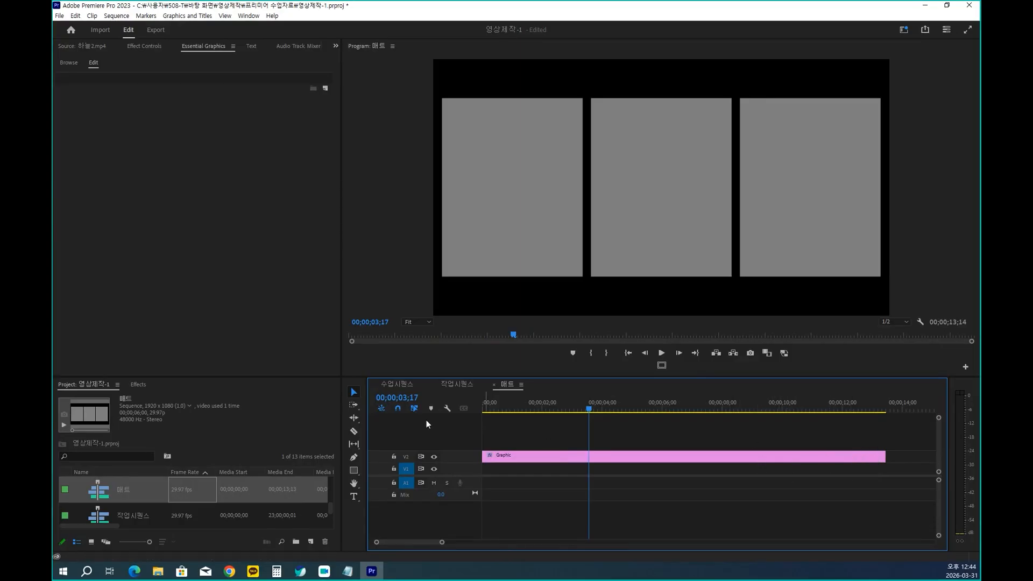
{"action": "left_click", "coordinate": [399, 398]}
{"action": "type", "text": "5"}
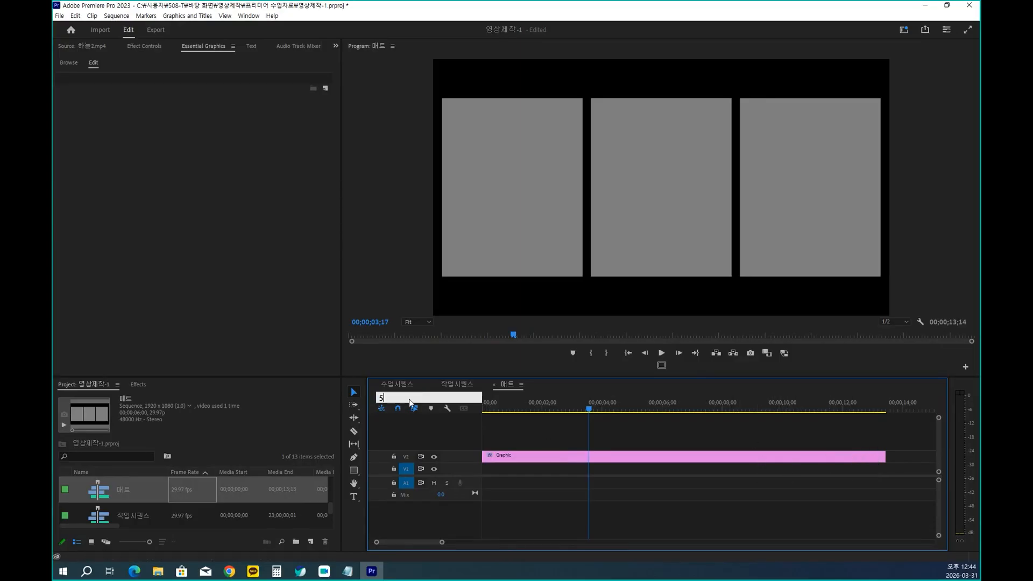
{"action": "key", "text": "Return"}
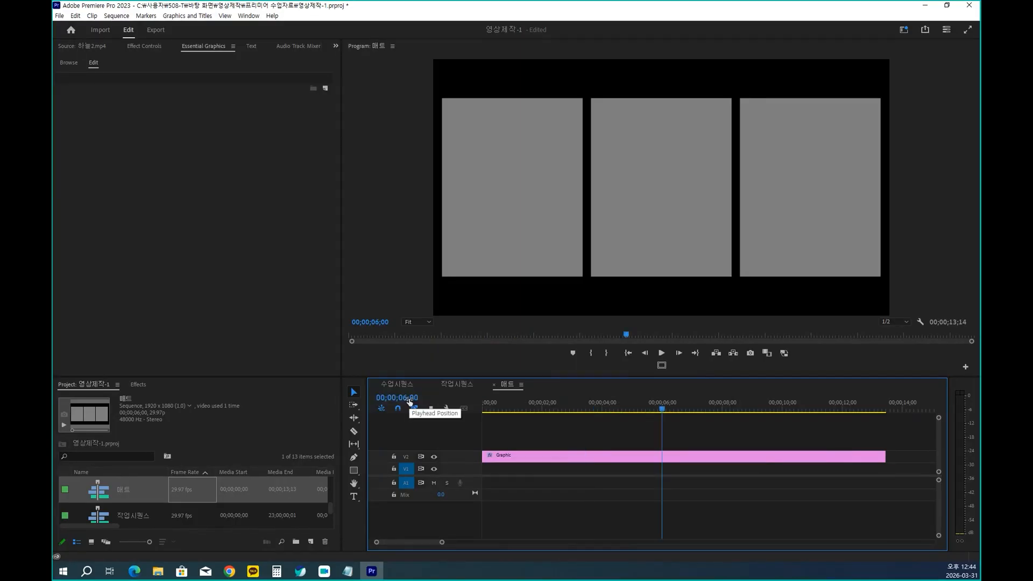
{"action": "left_click", "coordinate": [693, 457]}
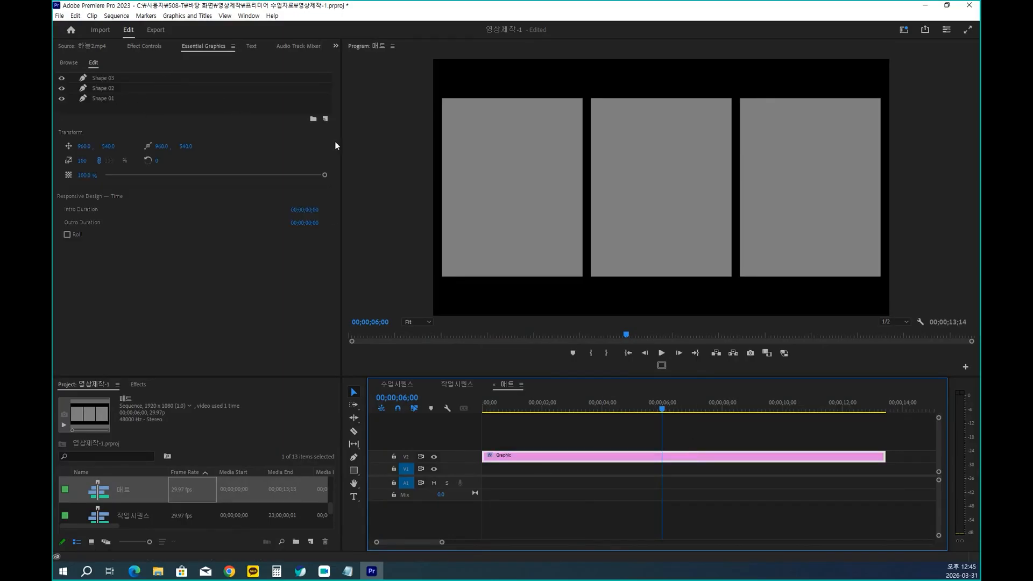
{"action": "left_click_drag", "start_coordinate": [509, 162], "coordinate": [497, 199]}
{"action": "left_click_drag", "start_coordinate": [639, 173], "coordinate": [685, 187]}
{"action": "mouse_move", "coordinate": [770, 166]}
{"action": "left_mouse_down"}
{"action": "mouse_move", "coordinate": [811, 179]}
{"action": "mouse_move", "coordinate": [790, 204]}
{"action": "left_mouse_up"}
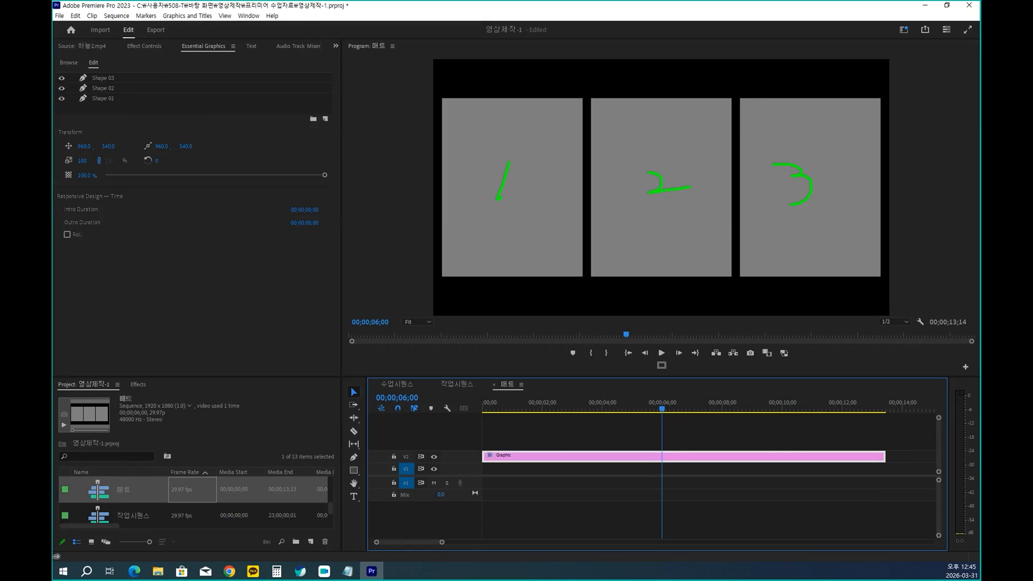
{"action": "mouse_move", "coordinate": [119, 104]}
{"action": "left_mouse_down"}
{"action": "mouse_move", "coordinate": [95, 92]}
{"action": "mouse_move", "coordinate": [111, 83]}
{"action": "mouse_move", "coordinate": [90, 78]}
{"action": "mouse_move", "coordinate": [115, 75]}
{"action": "left_mouse_up"}
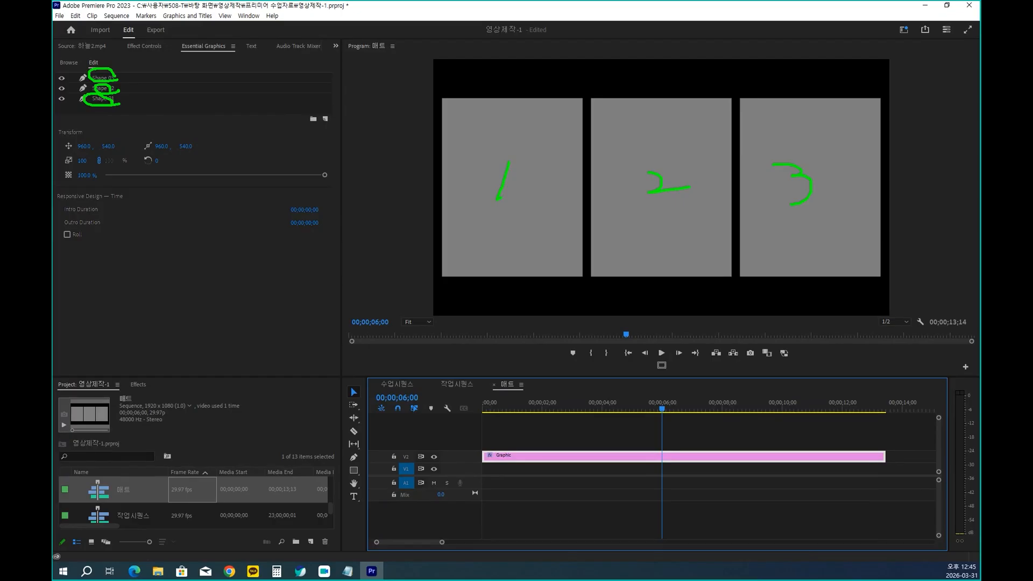
{"action": "key", "text": "Escape"}
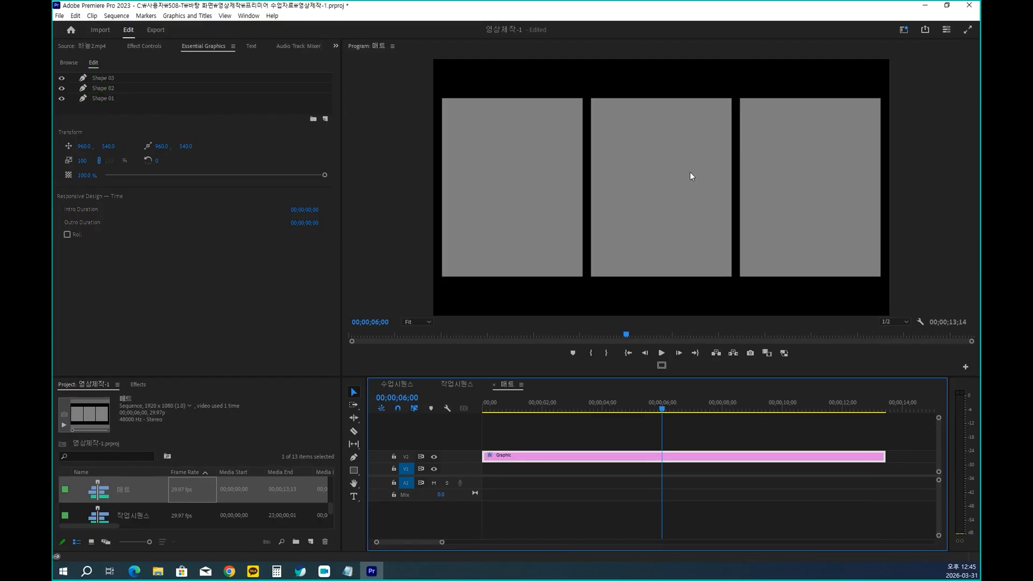
{"action": "left_click", "coordinate": [144, 48]}
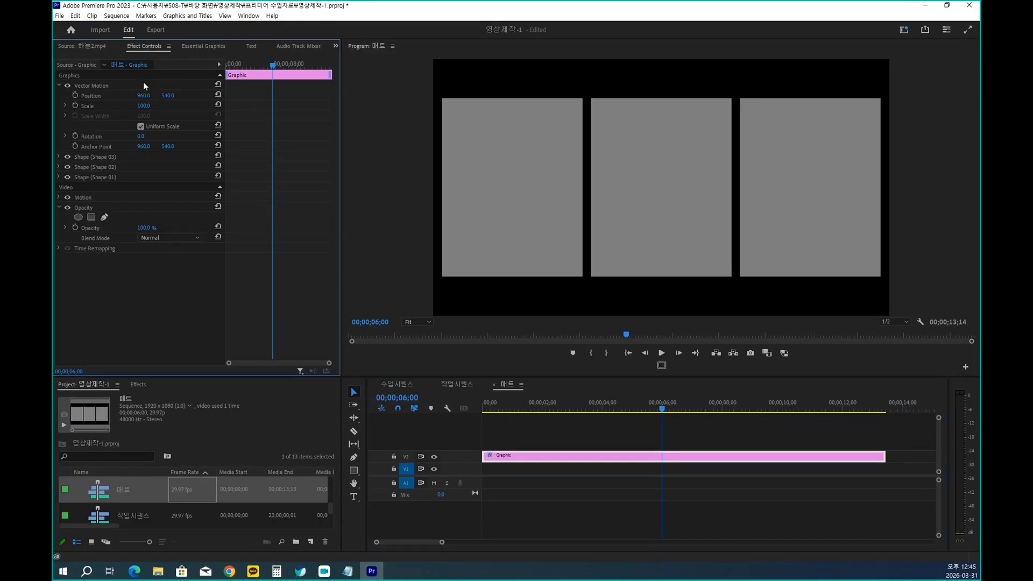
{"action": "key", "text": "ctrl+2"}
{"action": "left_click_drag", "start_coordinate": [55, 147], "coordinate": [138, 187]}
{"action": "left_click", "coordinate": [193, 47]}
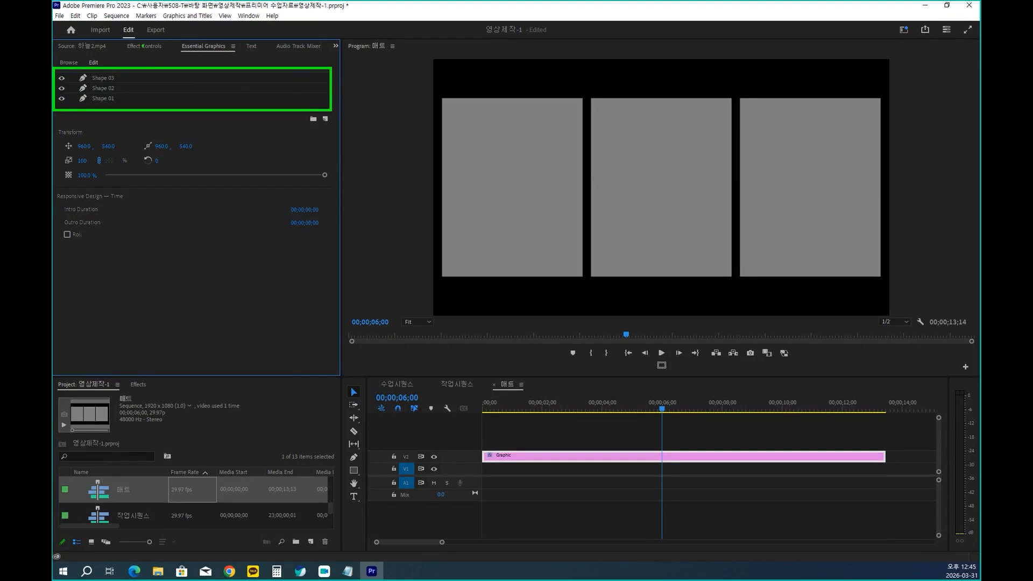
Turn on Scale keyframing in the Transform properties of Shape 02, the middle rectangle, at 00;00;06;00.
{"action": "left_click", "coordinate": [138, 47]}
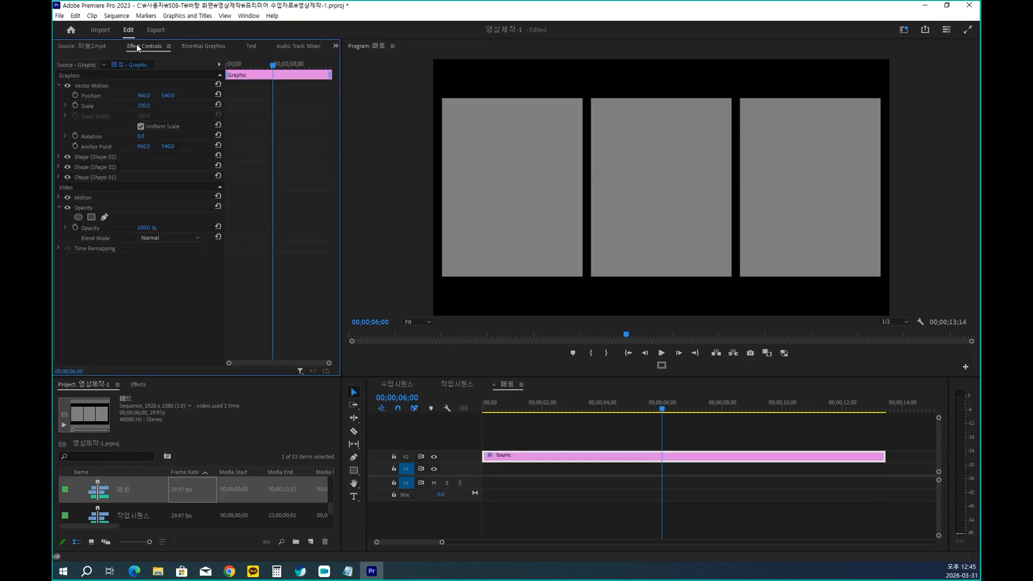
{"action": "left_click", "coordinate": [105, 168]}
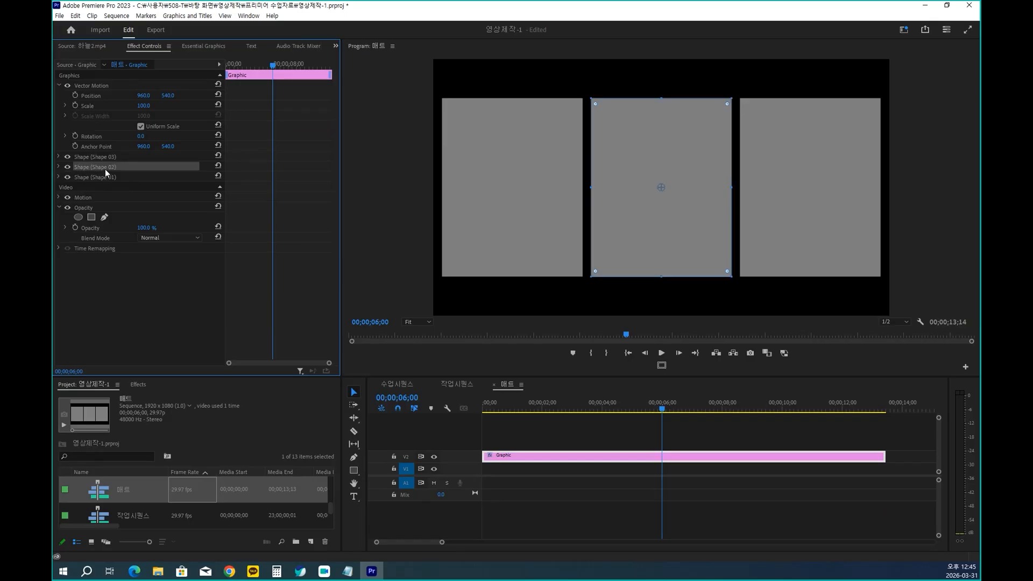
{"action": "left_click", "coordinate": [59, 167]}
{"action": "left_click_drag", "start_coordinate": [335, 156], "coordinate": [331, 235]}
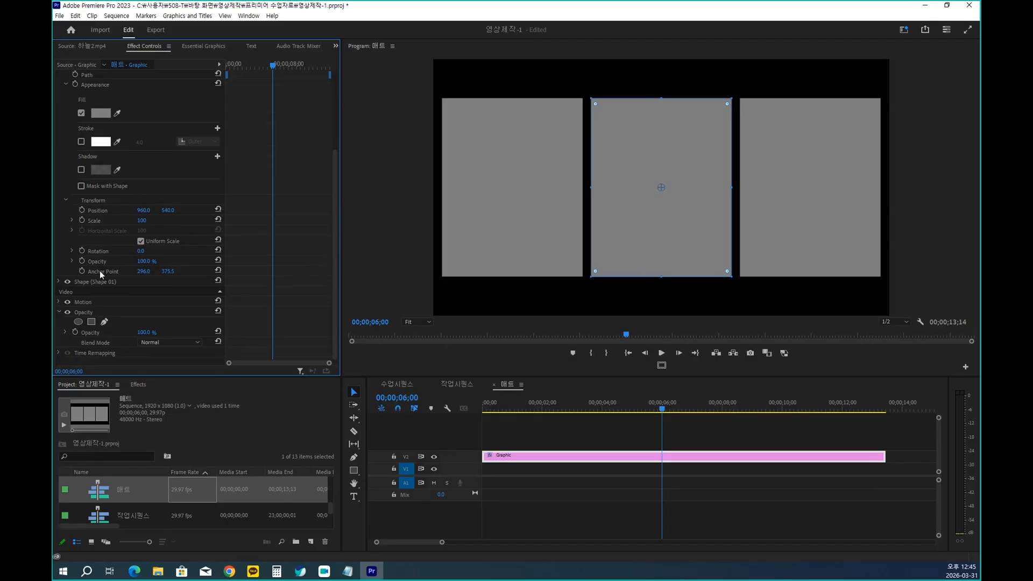
{"action": "left_click", "coordinate": [82, 220]}
Add a Scale keyframe of about 327 for Shape 02 one second further on, at 00;00;07;00, so it fills the frame.
{"action": "left_click", "coordinate": [405, 398]}
{"action": "type", "text": "+100"}
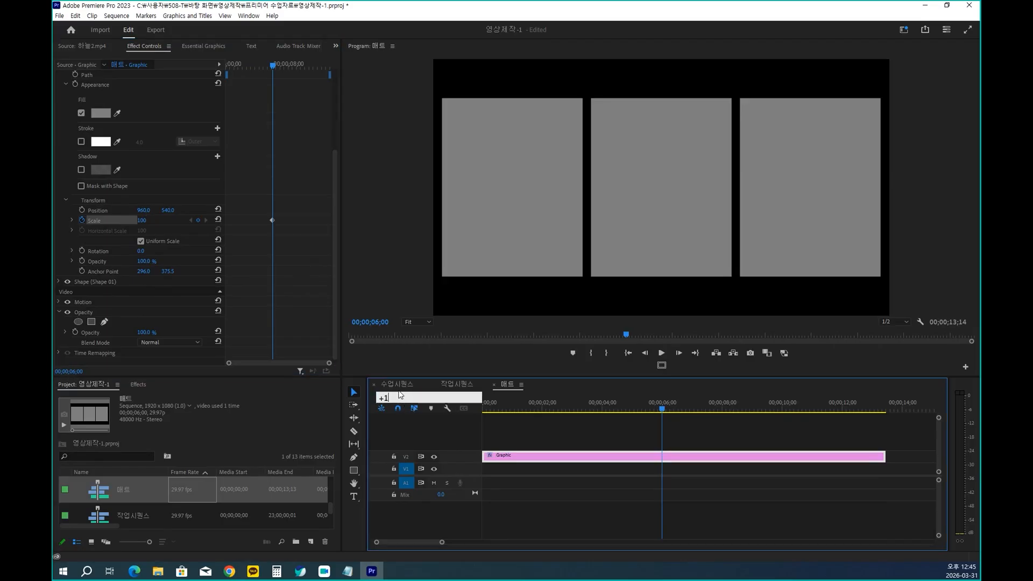
{"action": "key", "text": "Return"}
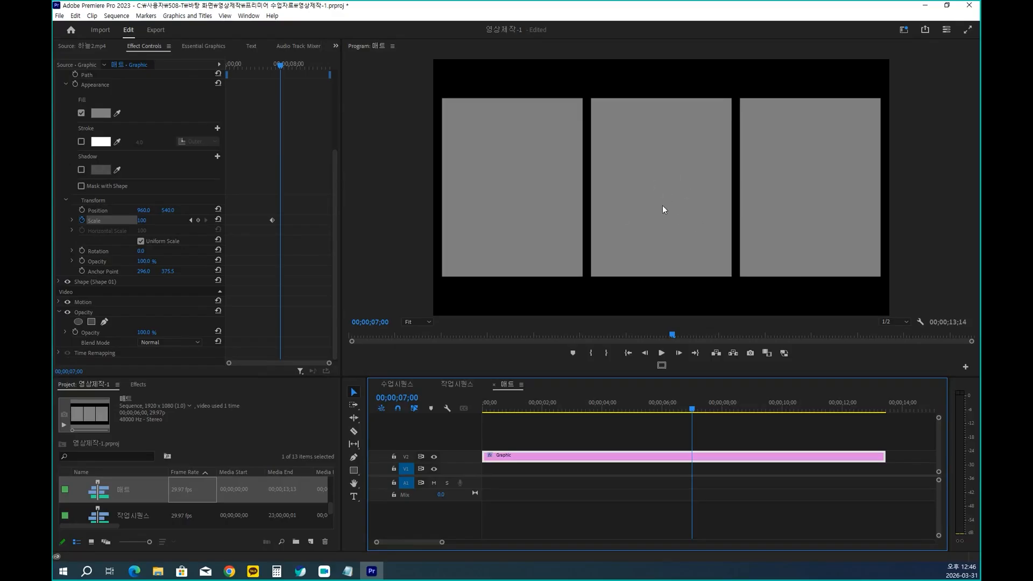
{"action": "left_click", "coordinate": [143, 224]}
{"action": "left_click_drag", "start_coordinate": [178, 229], "coordinate": [299, 260]}
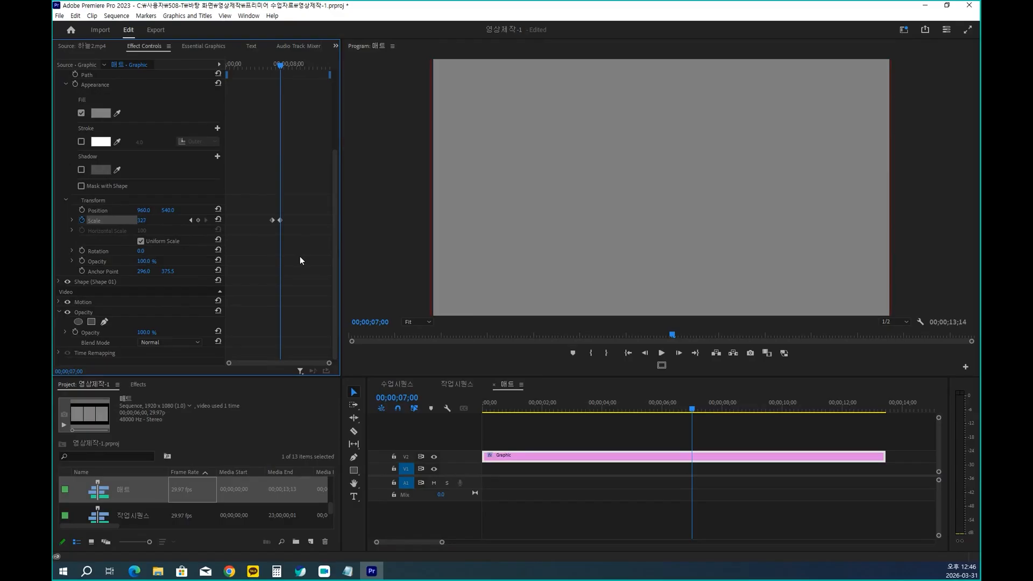
{"action": "left_click_drag", "start_coordinate": [300, 260], "coordinate": [300, 261]}
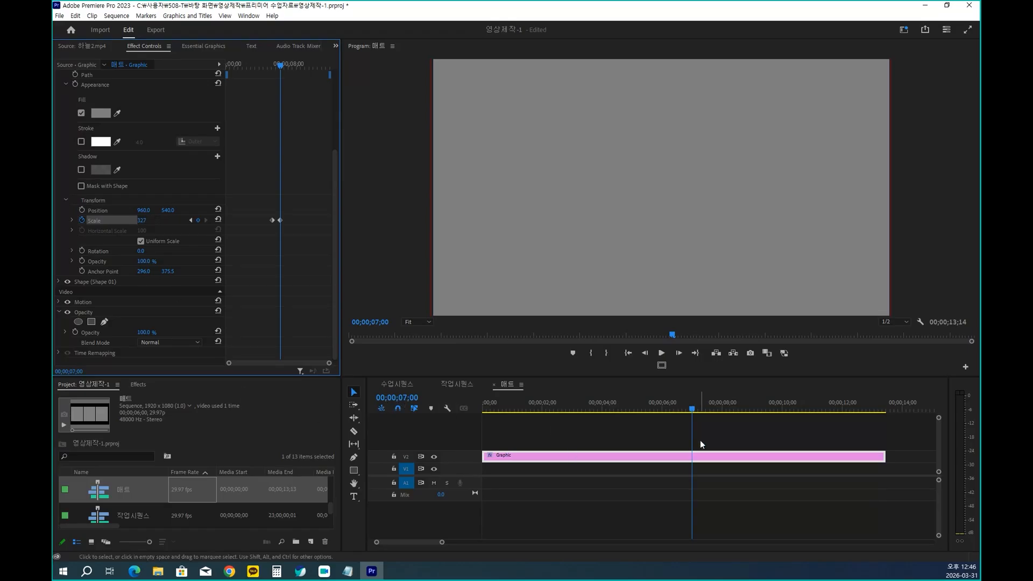
Return the playhead to 00;00;06;00 in the 매트 sequence.
{"action": "left_click", "coordinate": [403, 398]}
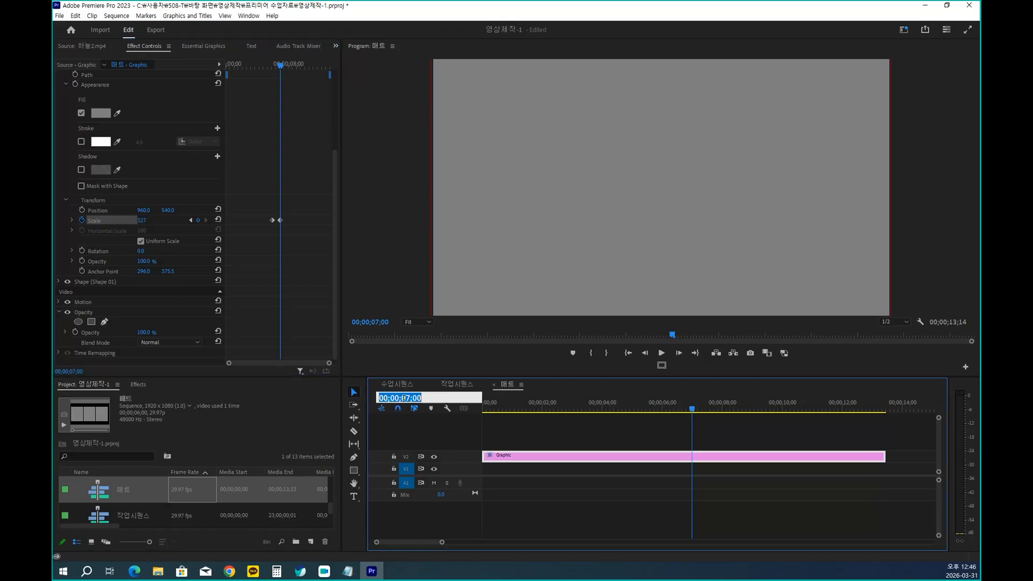
{"action": "type", "text": "6;00"}
{"action": "key", "text": "Return"}
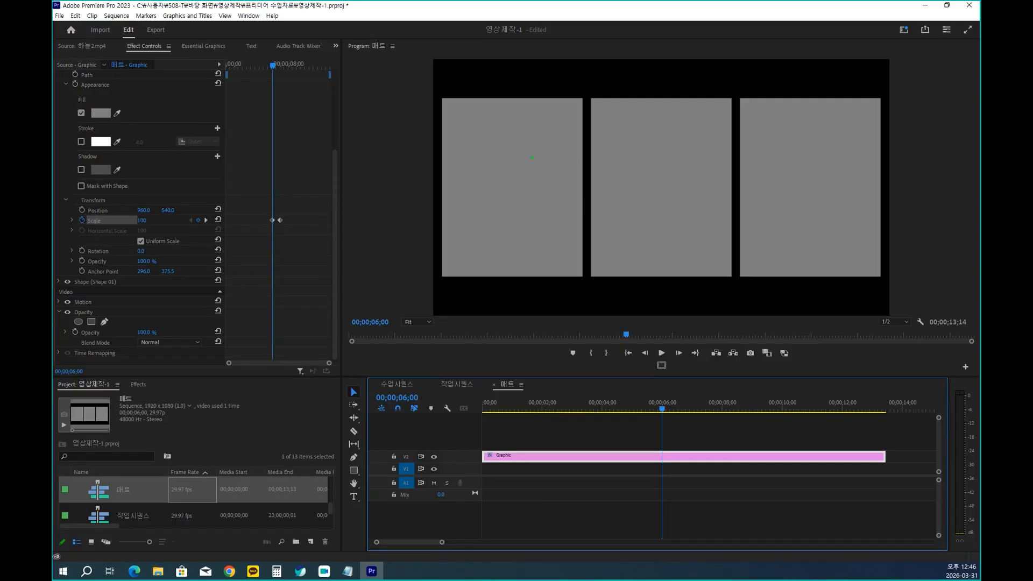
{"action": "left_click_drag", "start_coordinate": [538, 139], "coordinate": [501, 201]}
{"action": "left_click_drag", "start_coordinate": [492, 146], "coordinate": [536, 186]}
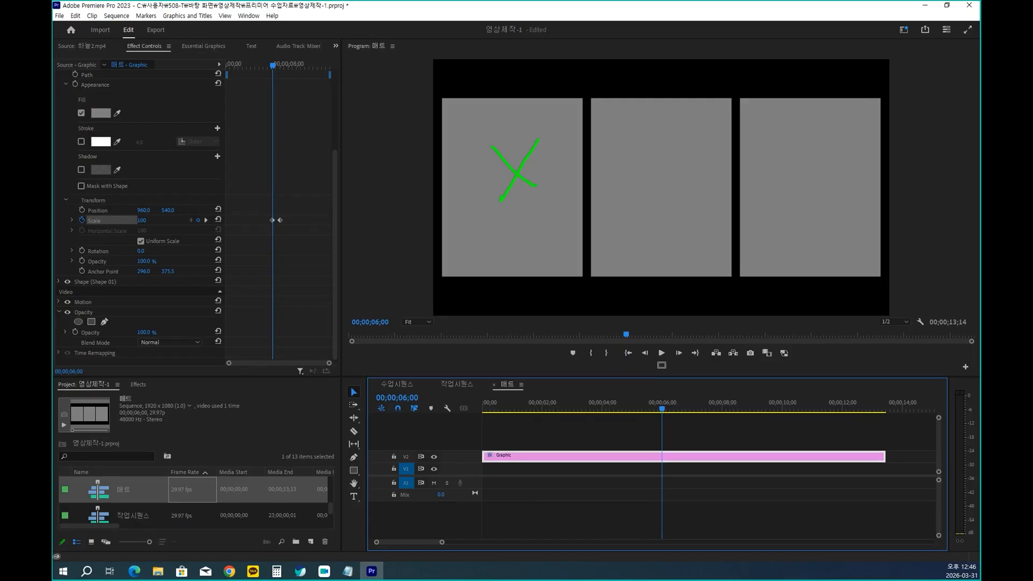
{"action": "left_click_drag", "start_coordinate": [828, 132], "coordinate": [778, 195]}
{"action": "left_click_drag", "start_coordinate": [762, 154], "coordinate": [817, 198]}
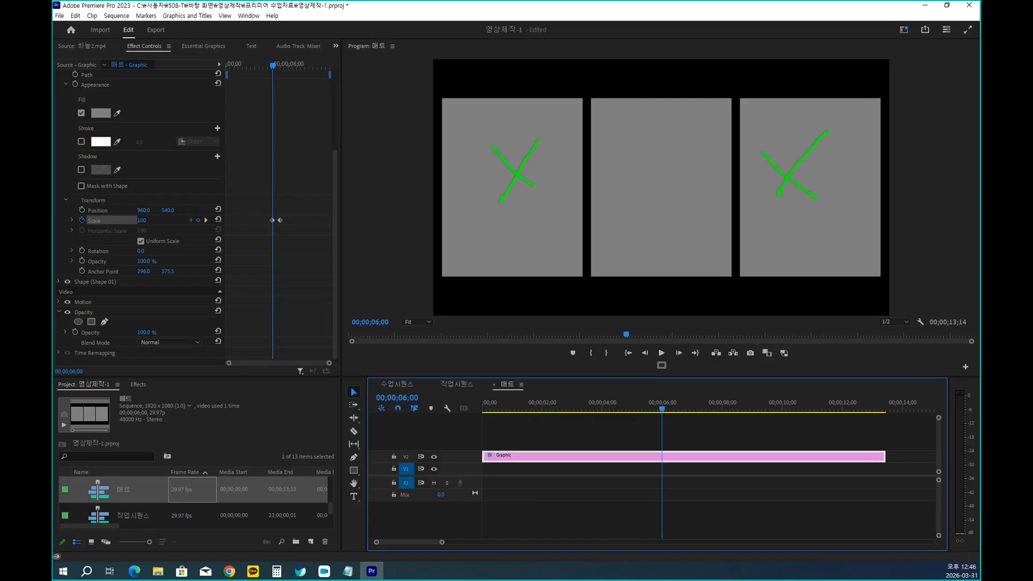
{"action": "mouse_move", "coordinate": [683, 209]}
{"action": "left_mouse_down"}
{"action": "mouse_move", "coordinate": [655, 222]}
{"action": "mouse_move", "coordinate": [622, 146]}
{"action": "mouse_move", "coordinate": [697, 161]}
{"action": "mouse_move", "coordinate": [641, 240]}
{"action": "mouse_move", "coordinate": [626, 124]}
{"action": "mouse_move", "coordinate": [687, 224]}
{"action": "mouse_move", "coordinate": [659, 171]}
{"action": "left_mouse_up"}
{"action": "key", "text": "Escape"}
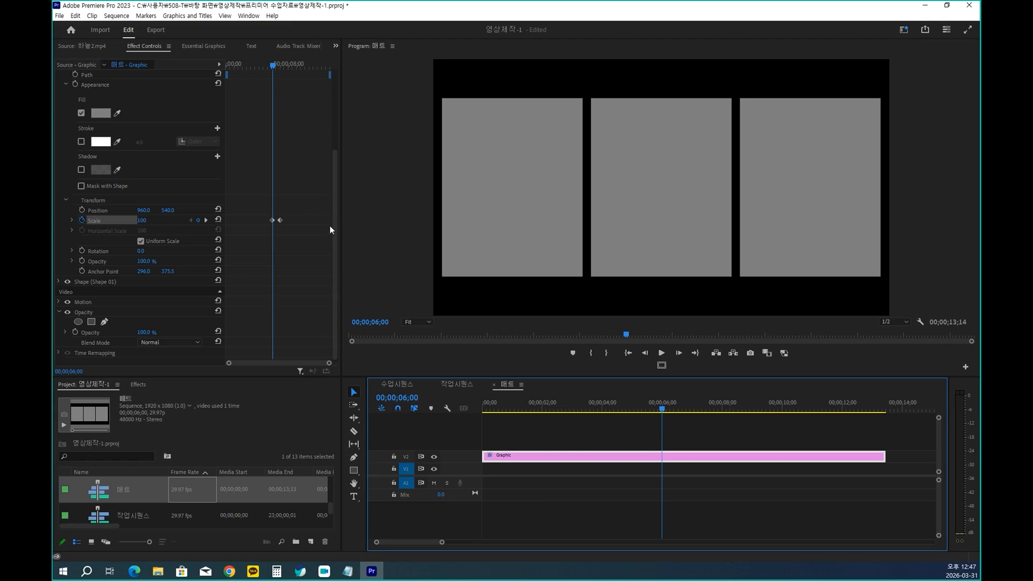
Collapse the Shape 02 properties and turn on Scale keyframing for Shape 01 at 00;00;06;00.
{"action": "left_click_drag", "start_coordinate": [334, 224], "coordinate": [340, 117]}
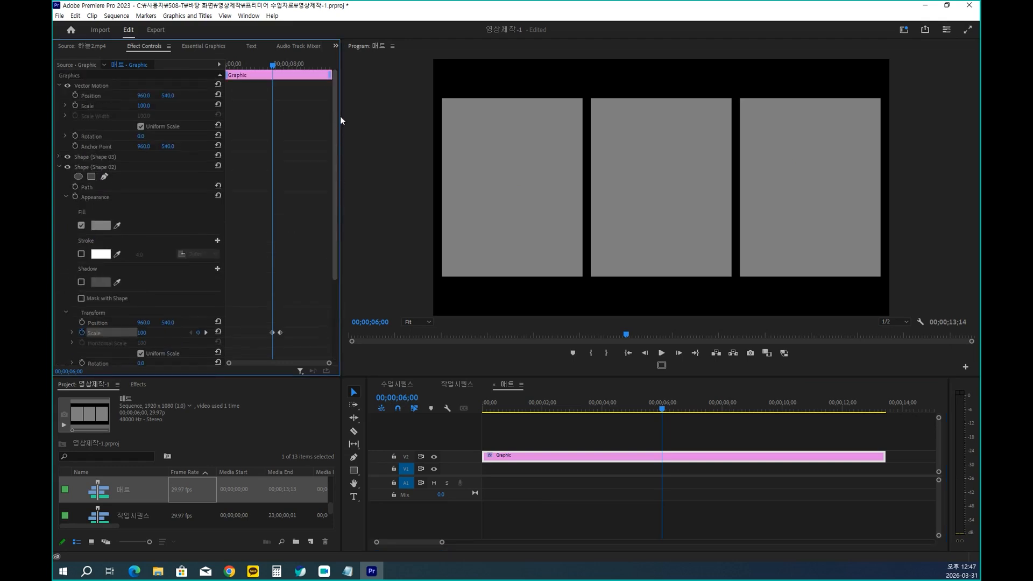
{"action": "left_click", "coordinate": [61, 166]}
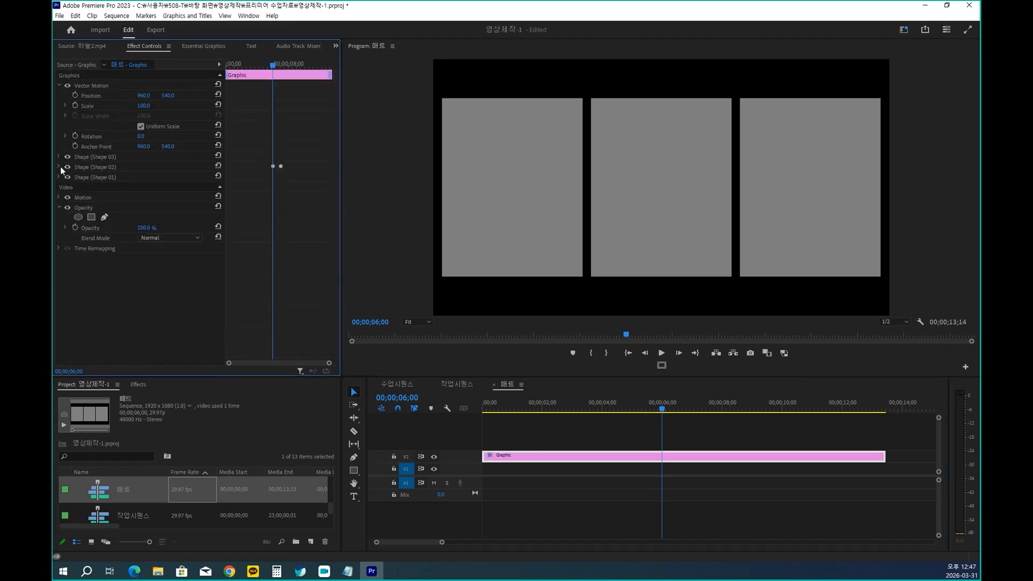
{"action": "left_click", "coordinate": [107, 177]}
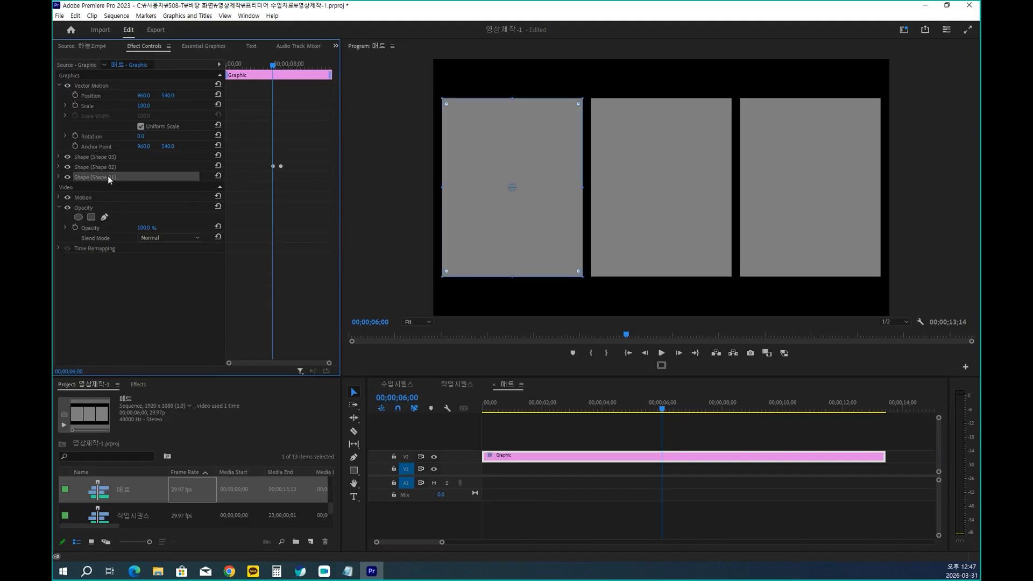
{"action": "left_click", "coordinate": [58, 177]}
{"action": "left_click_drag", "start_coordinate": [334, 196], "coordinate": [338, 259]}
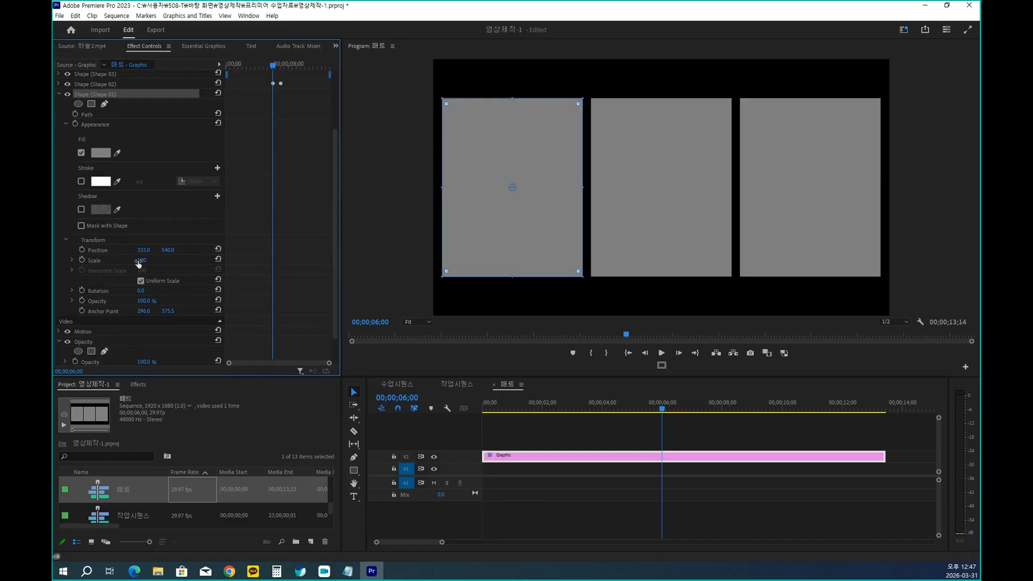
{"action": "left_click", "coordinate": [81, 260]}
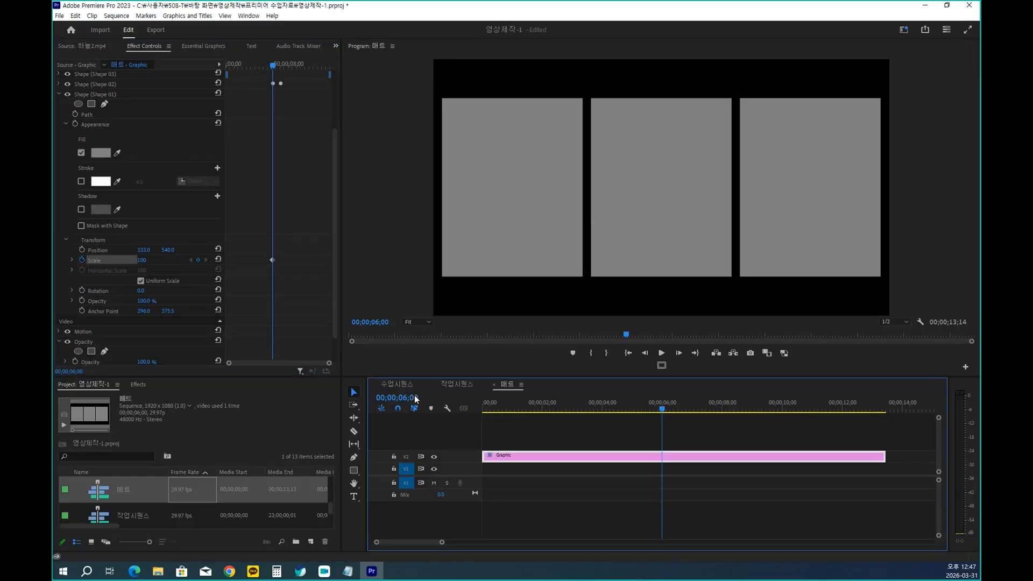
Add a Scale keyframe of 0 for Shape 01, the left rectangle, one second further on, at 00;00;07;00.
{"action": "left_click", "coordinate": [400, 398]}
{"action": "type", "text": "+1"}
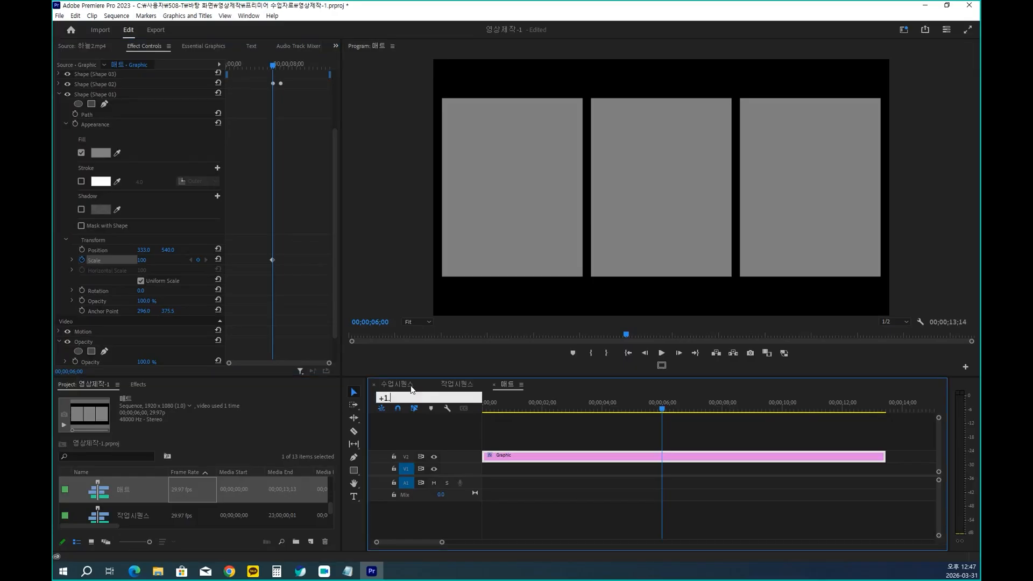
{"action": "type", "text": "."}
{"action": "key", "text": "Return"}
{"action": "left_click", "coordinate": [143, 261]}
{"action": "type", "text": "0"}
{"action": "key", "text": "Return"}
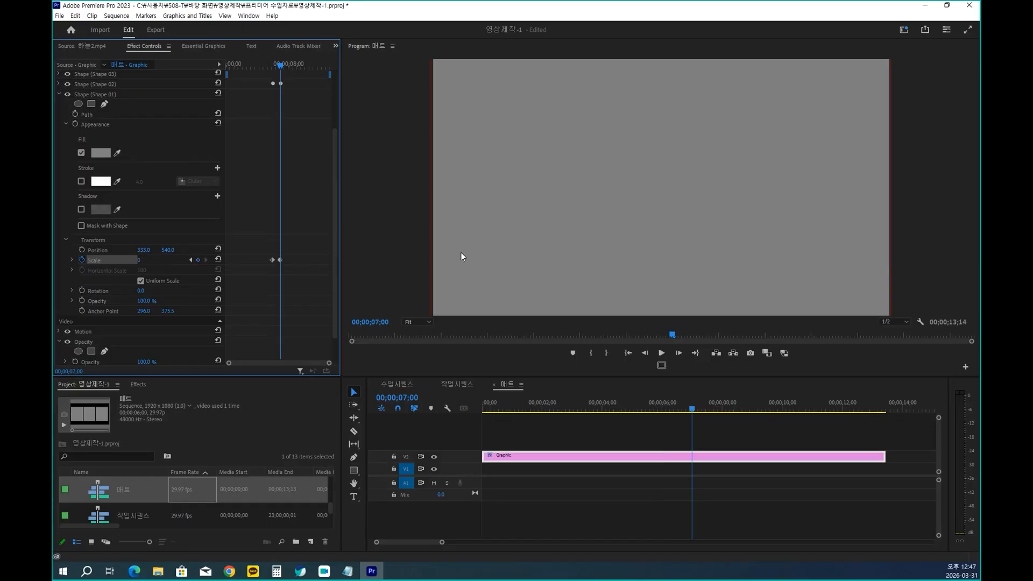
Examine the scale animation of Shape 01 and Shape 02 frame by frame from 00;00;06;00 to 00;00;07;00.
{"action": "left_click", "coordinate": [405, 399]}
{"action": "type", "text": "6"}
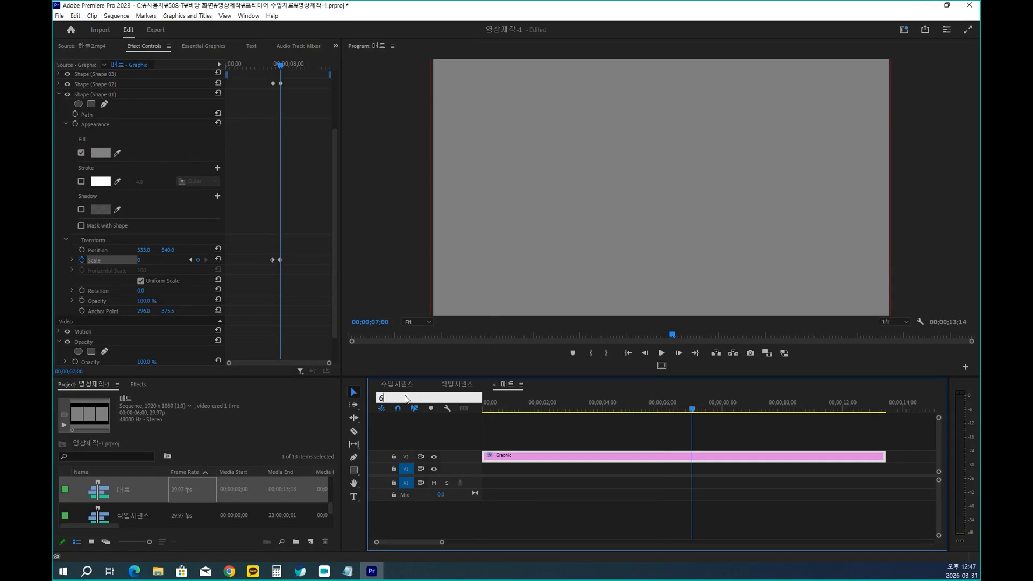
{"action": "type", "text": "."}
{"action": "key", "text": "Return"}
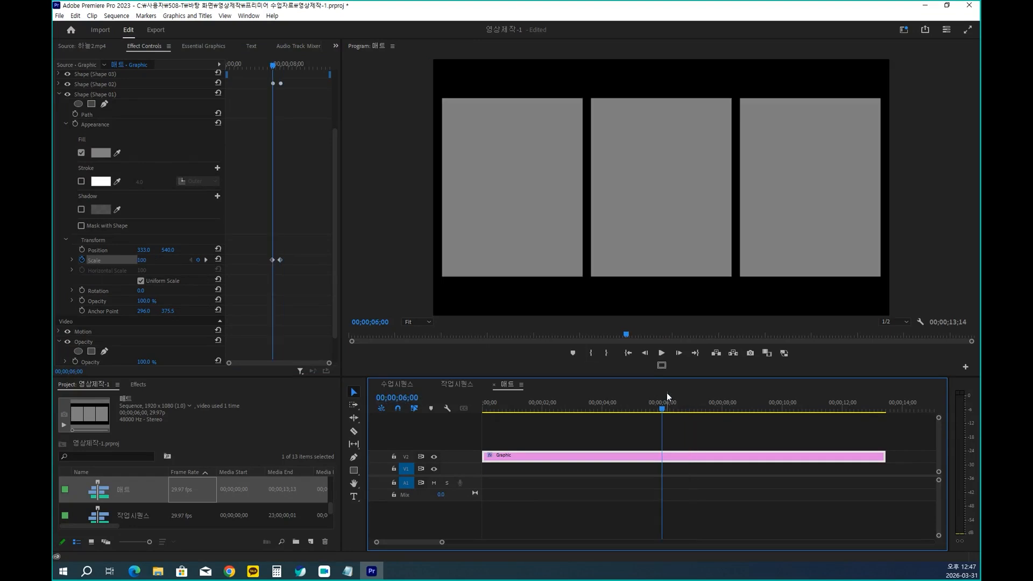
{"action": "key", "text": "Right"}
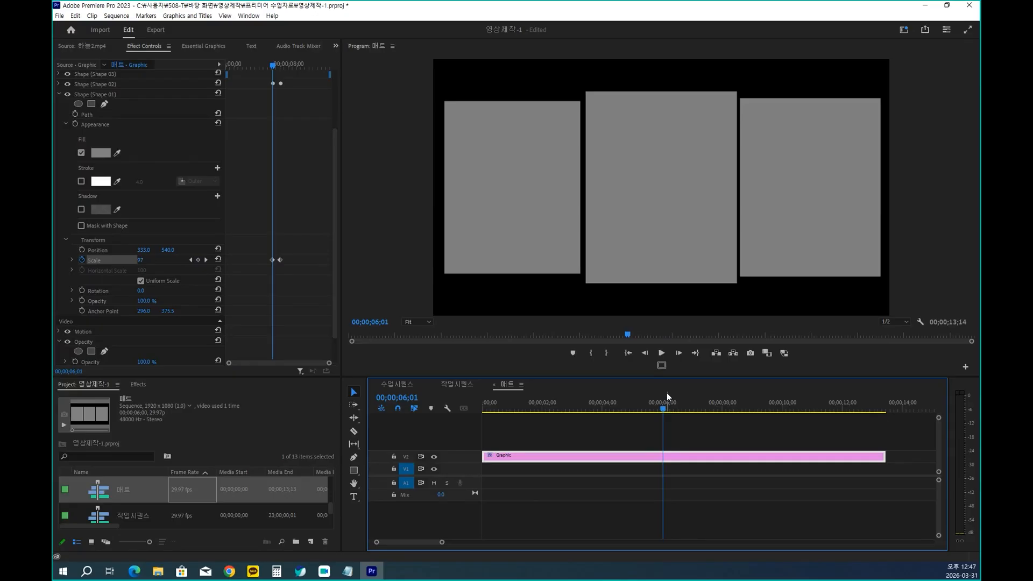
{"action": "key", "text": "Right"}
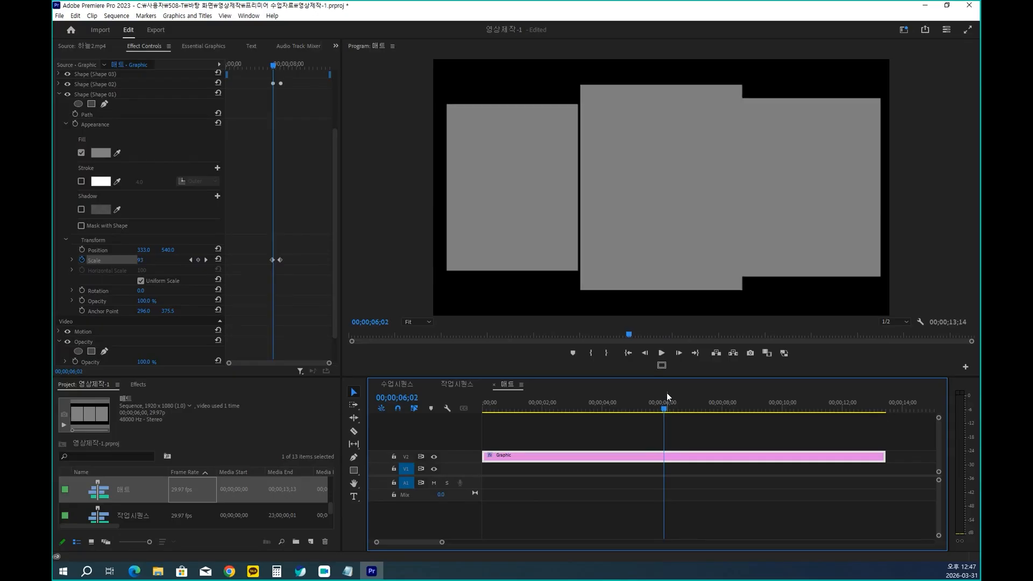
{"action": "key", "text": "Right"}
{"action": "key", "text": "Right"}
{"action": "key", "text": "Right"}
{"action": "key", "text": "Right"}
{"action": "key", "text": "Right"}
{"action": "key", "text": "Right"}
{"action": "key", "text": "Right"}
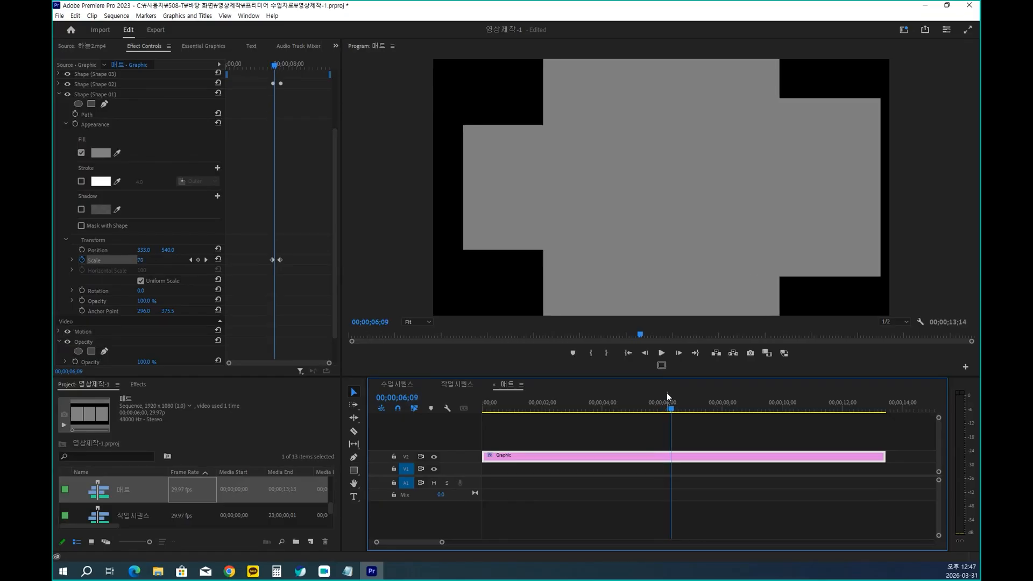
{"action": "key", "text": "Right"}
{"action": "key", "text": "Right"}
{"action": "key", "text": "Right"}
{"action": "key", "text": "Right"}
{"action": "key", "text": "Right"}
{"action": "key", "text": "Right"}
{"action": "key", "text": "Right"}
{"action": "key", "text": "Right"}
{"action": "key", "text": "Right"}
{"action": "key", "text": "Right"}
{"action": "key", "text": "Right"}
{"action": "key", "text": "Right"}
{"action": "key", "text": "Right"}
{"action": "key", "text": "Right"}
{"action": "key", "text": "Right"}
{"action": "key", "text": "Right"}
{"action": "key", "text": "Right"}
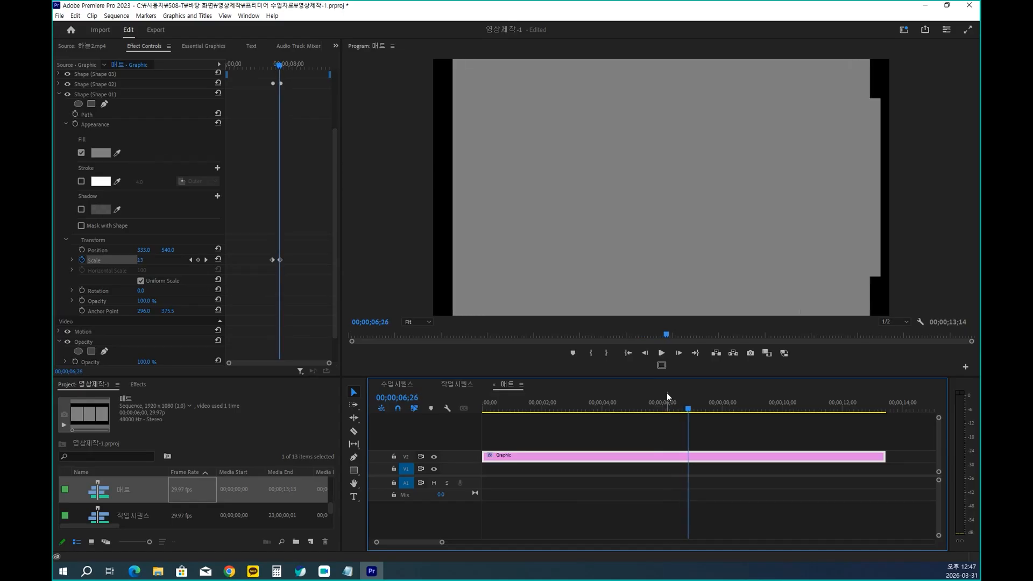
{"action": "key", "text": "Right"}
{"action": "key", "text": "Right"}
{"action": "key", "text": "Right"}
{"action": "key", "text": "Right"}
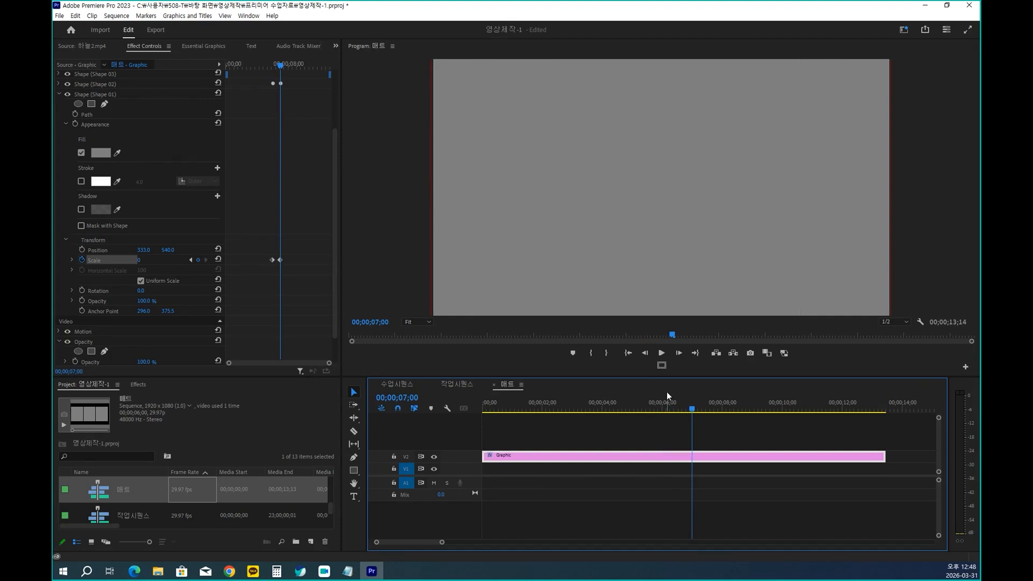
Return the playhead to 00;00;06;00, collapse the Shape 01 properties and turn on Scale keyframing for Shape 03, the right rectangle.
{"action": "left_click", "coordinate": [410, 398]}
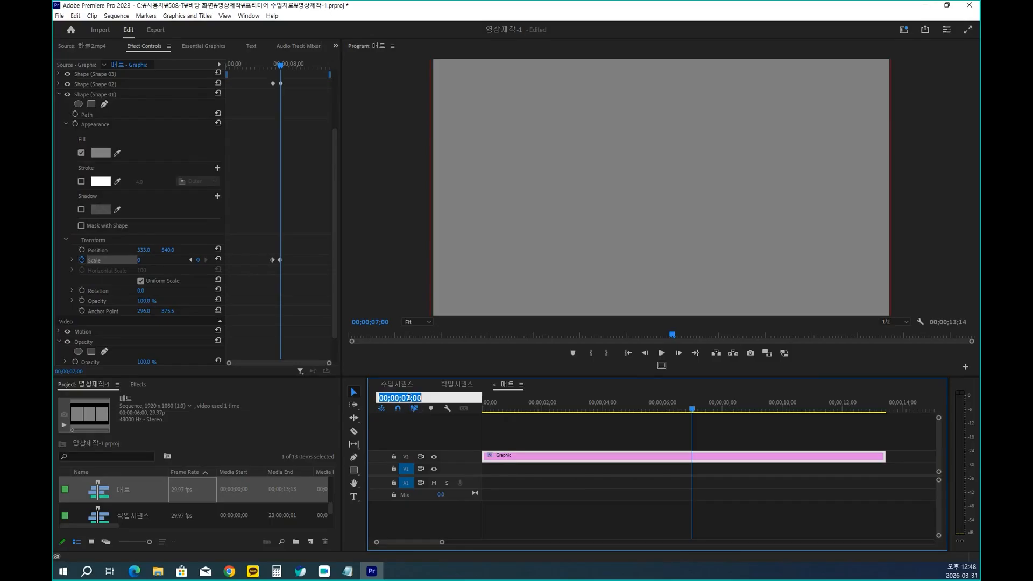
{"action": "type", "text": "6."}
{"action": "key", "text": "Return"}
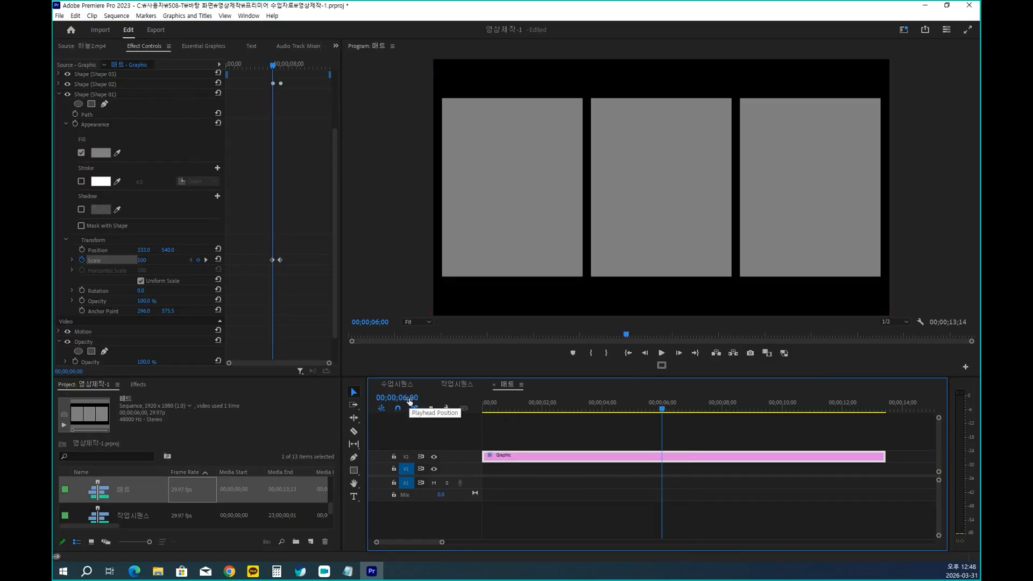
{"action": "mouse_move", "coordinate": [809, 178]}
{"action": "left_mouse_down"}
{"action": "mouse_move", "coordinate": [834, 202]}
{"action": "mouse_move", "coordinate": [821, 220]}
{"action": "left_mouse_up"}
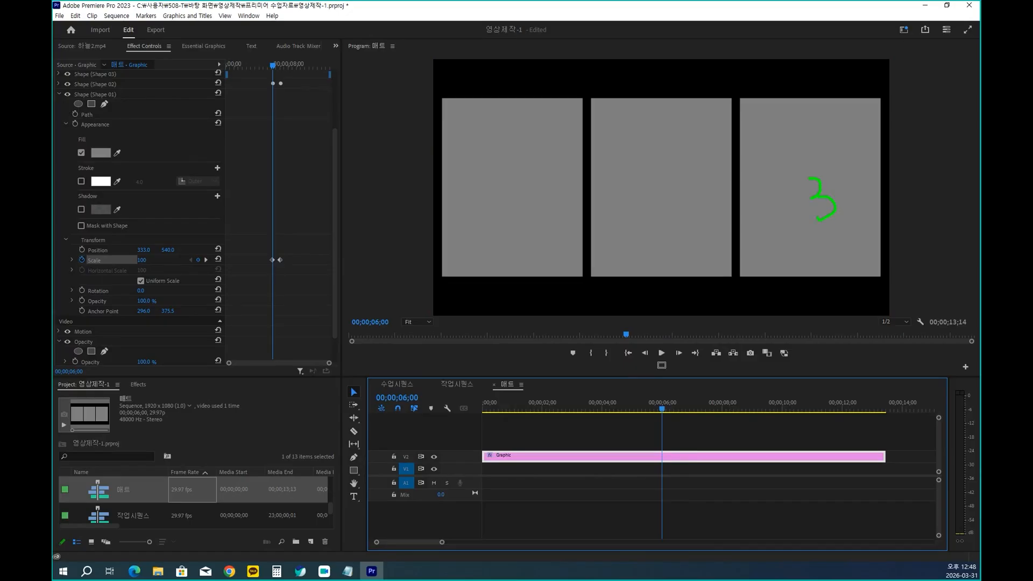
{"action": "key", "text": "Escape"}
{"action": "left_click_drag", "start_coordinate": [336, 211], "coordinate": [321, 151]}
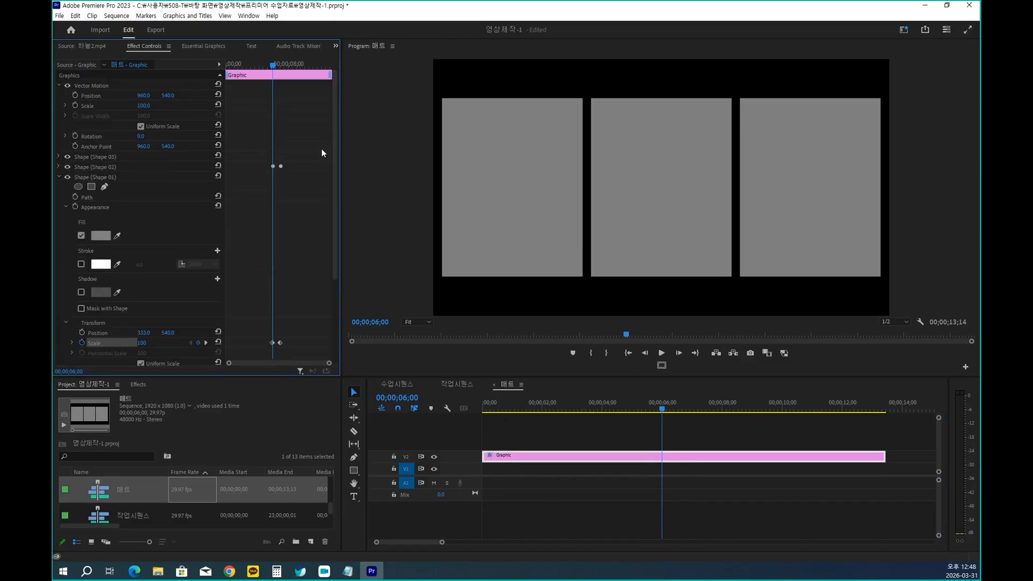
{"action": "left_click", "coordinate": [60, 178]}
{"action": "left_click", "coordinate": [112, 158]}
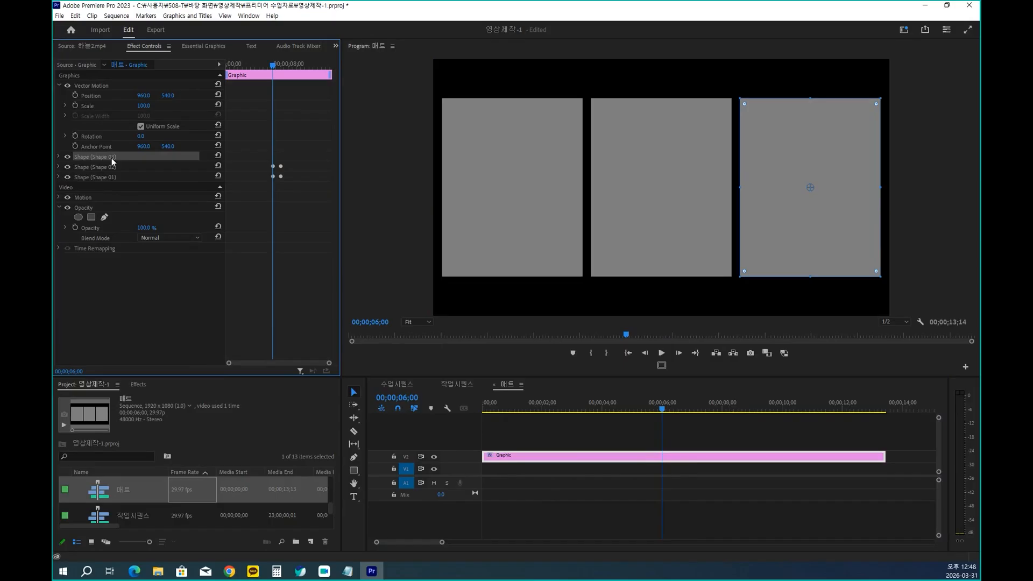
{"action": "left_click", "coordinate": [59, 159]}
{"action": "left_click_drag", "start_coordinate": [335, 177], "coordinate": [338, 254]}
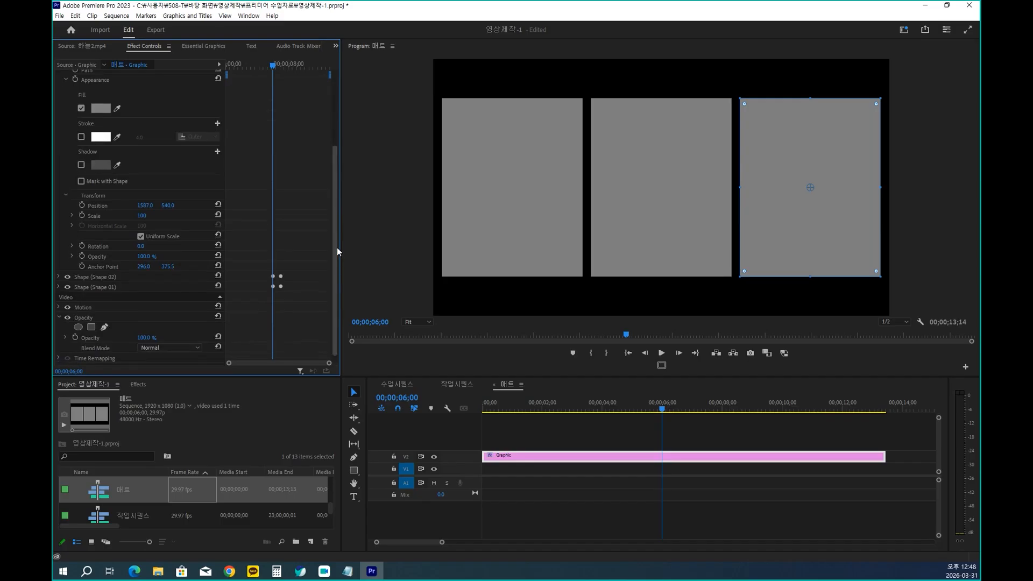
{"action": "left_click", "coordinate": [82, 216]}
Add a Scale keyframe of 0 for Shape 03 at 00;00;07;00.
{"action": "left_click", "coordinate": [413, 398]}
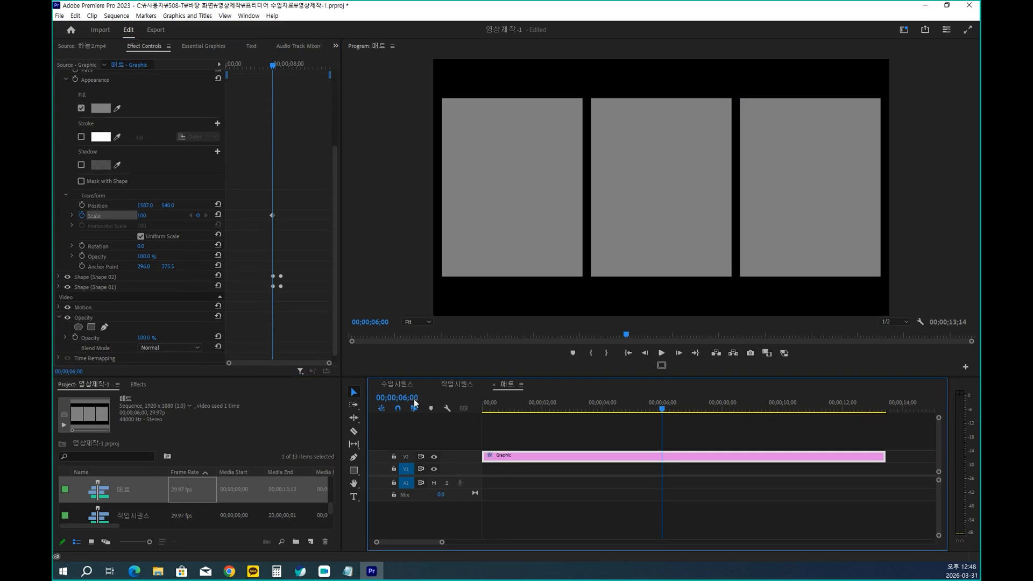
{"action": "type", "text": "700"}
{"action": "key", "text": "Return"}
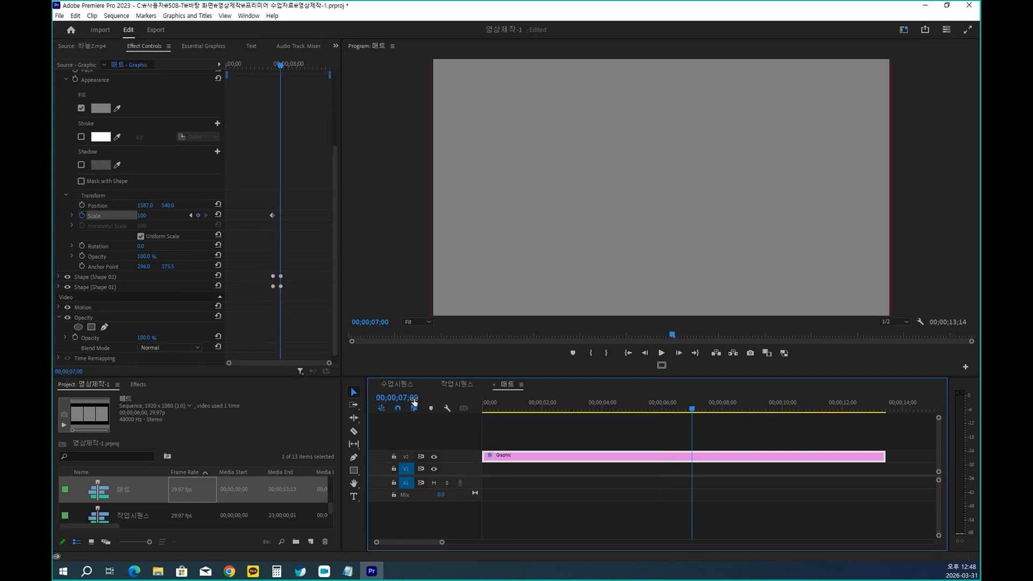
{"action": "left_click", "coordinate": [142, 215]}
{"action": "type", "text": "0"}
{"action": "key", "text": "Return"}
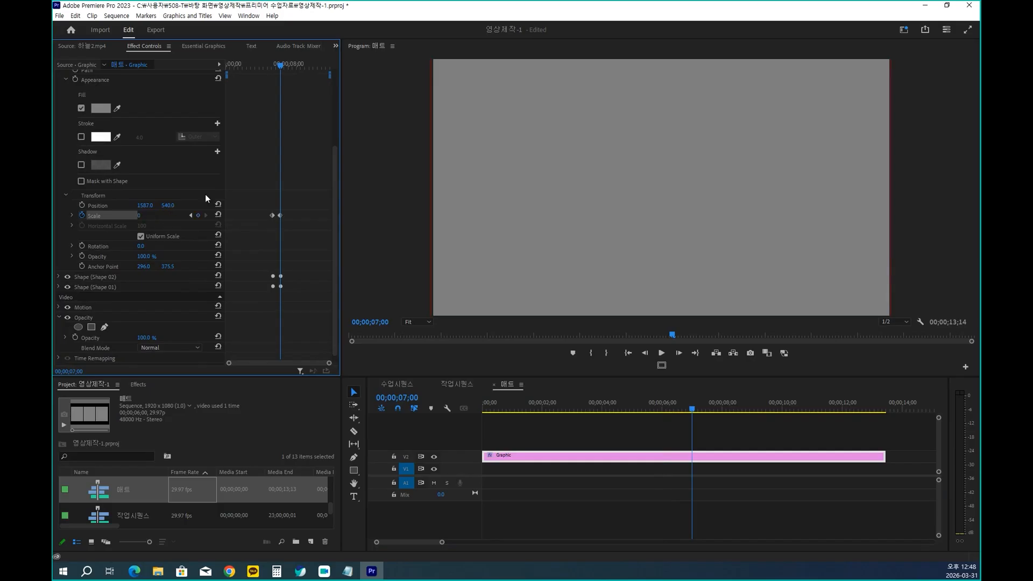
Examine the combined scale animation of all three rectangles frame by frame from 00;00;06;00 to 00;00;07;00.
{"action": "left_click", "coordinate": [405, 399]}
{"action": "type", "text": "600"}
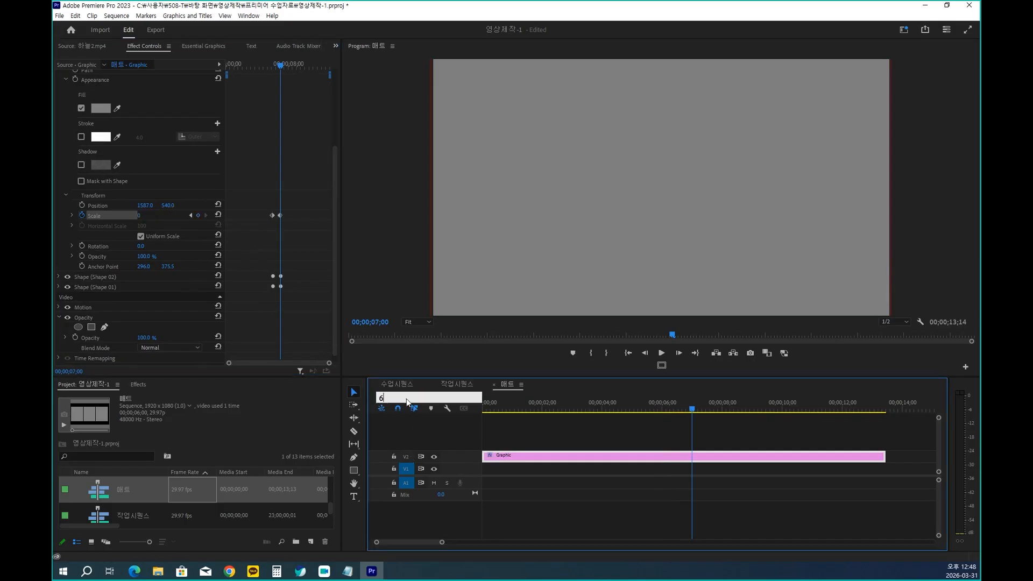
{"action": "key", "text": "Return"}
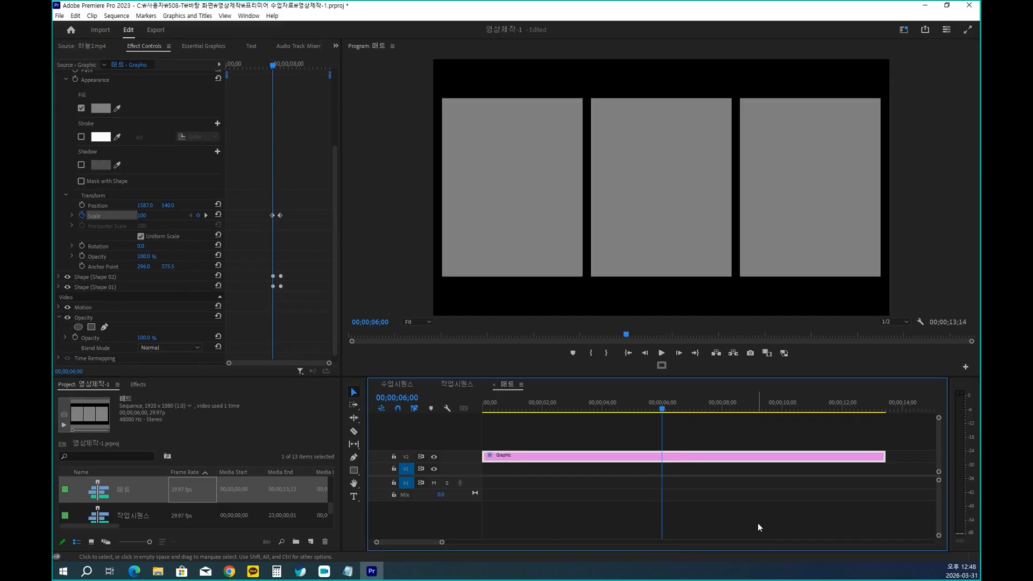
{"action": "key", "text": "Right"}
{"action": "key", "text": "Right"}
{"action": "key", "text": "Right"}
{"action": "key", "text": "Right"}
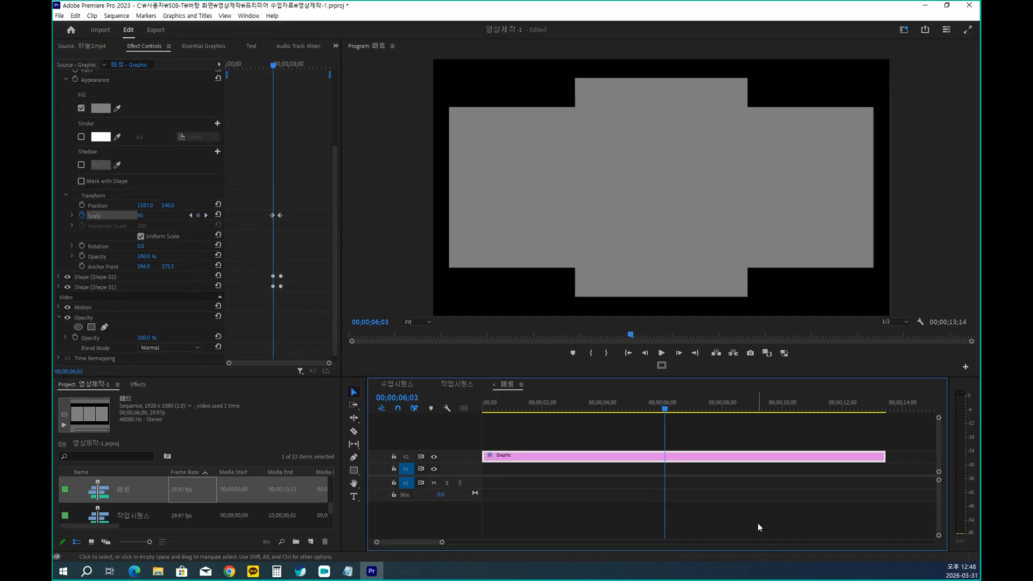
{"action": "key", "text": "Right"}
{"action": "key", "text": "Right"}
{"action": "key", "text": "Right"}
{"action": "key", "text": "Right"}
{"action": "key", "text": "Right"}
{"action": "key", "text": "Right"}
{"action": "key", "text": "Right"}
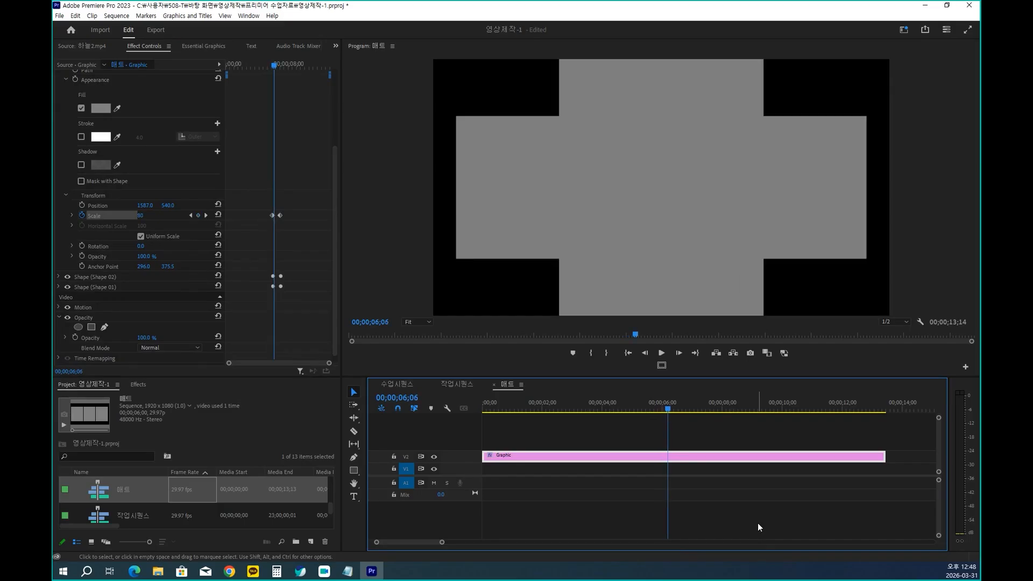
{"action": "key", "text": "Right"}
{"action": "key", "text": "Right"}
{"action": "key", "text": "Right"}
{"action": "key", "text": "Right"}
{"action": "key", "text": "Right"}
{"action": "key", "text": "Right"}
{"action": "key", "text": "Right"}
{"action": "key", "text": "Right"}
{"action": "key", "text": "Right"}
{"action": "key", "text": "Right"}
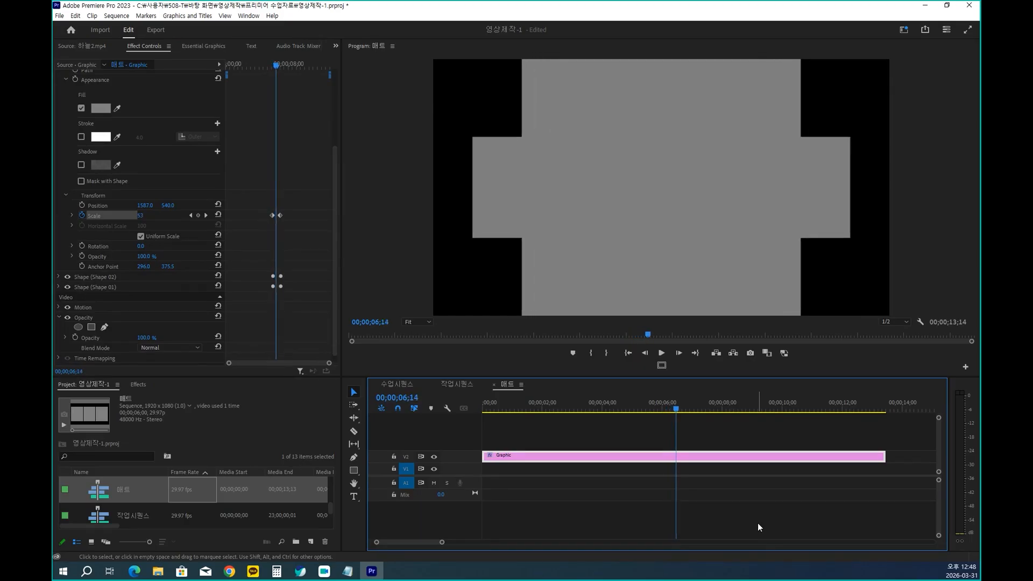
{"action": "key", "text": "Right"}
{"action": "key", "text": "Right"}
{"action": "key", "text": "Right"}
{"action": "key", "text": "Right"}
{"action": "key", "text": "Right"}
{"action": "key", "text": "Right"}
{"action": "key", "text": "Right"}
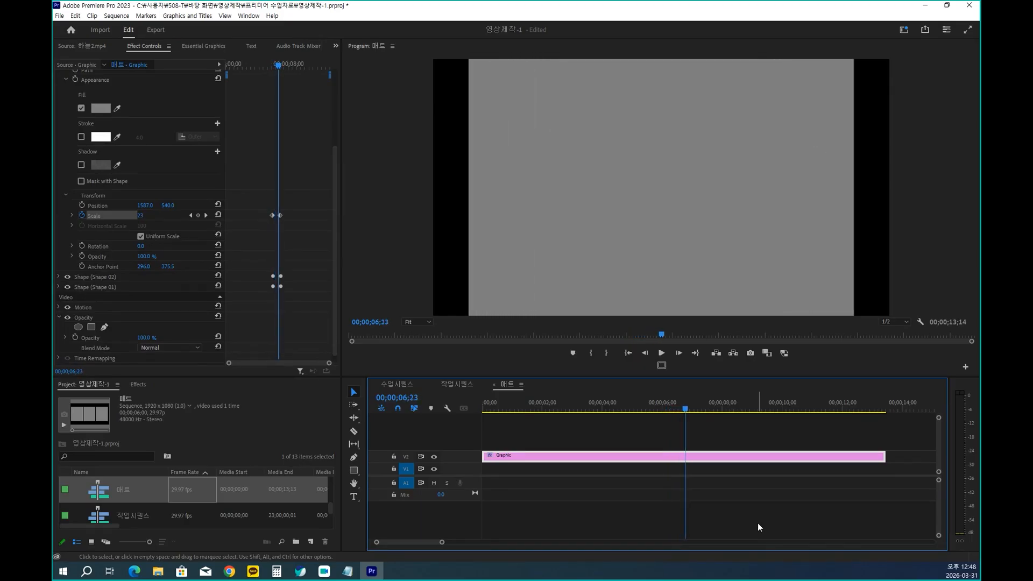
{"action": "key", "text": "Right"}
{"action": "key", "text": "Right"}
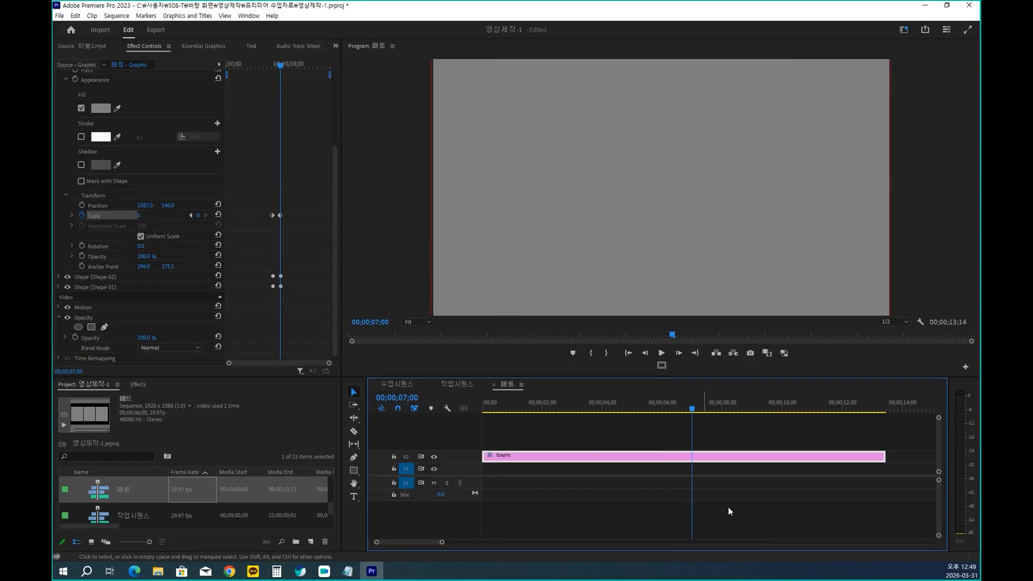
Open the 수업시퀀스 sequence and extend the nested 매트 clip on V2 to the end of the 하늘2.mp4 clip.
{"action": "left_click", "coordinate": [411, 385]}
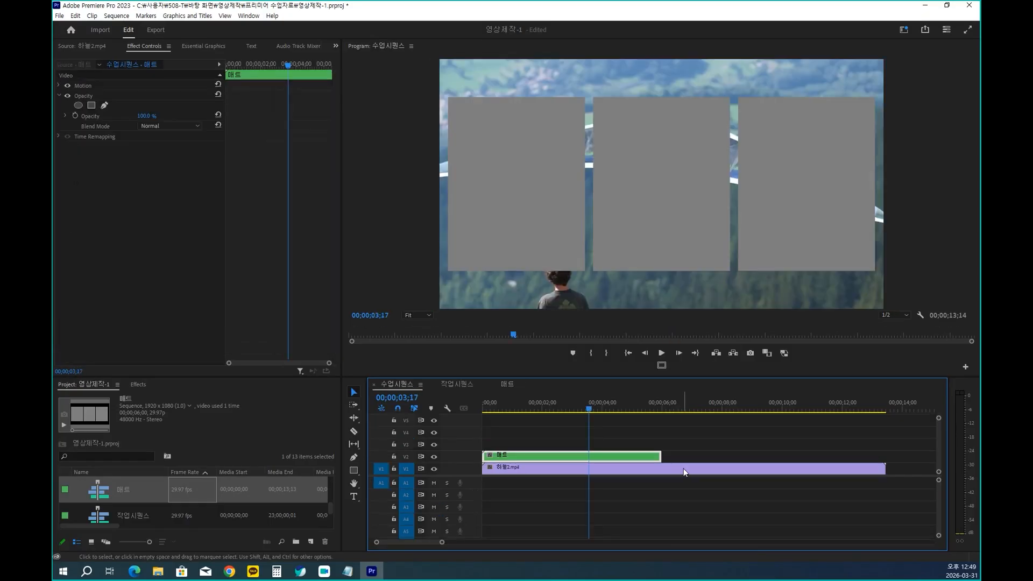
{"action": "left_click_drag", "start_coordinate": [659, 457], "coordinate": [880, 456]}
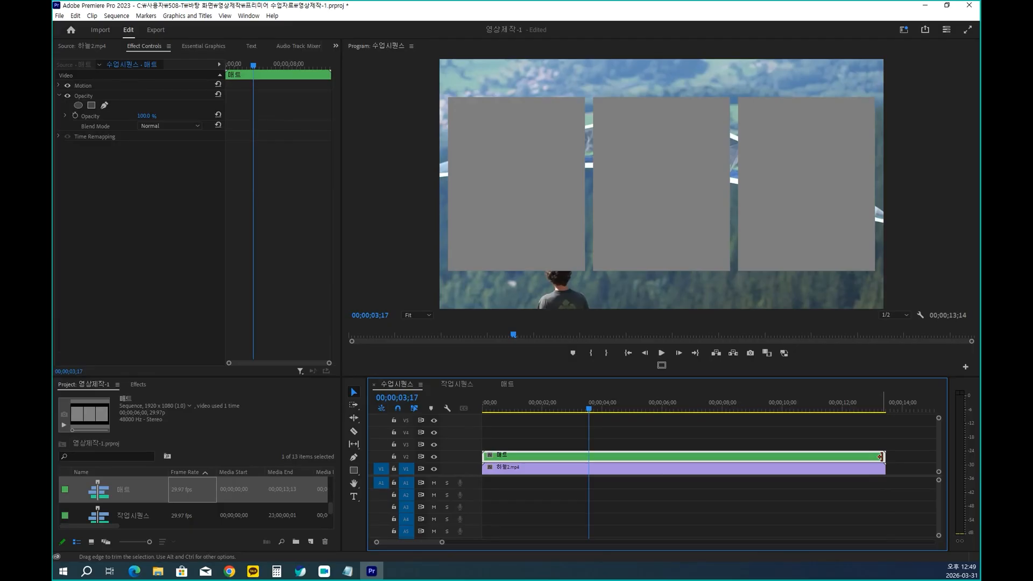
Apply the Track Matte Key effect to the 하늘2.mp4 clip on V1 and set its Matte to Video 2.
{"action": "left_click", "coordinate": [556, 468]}
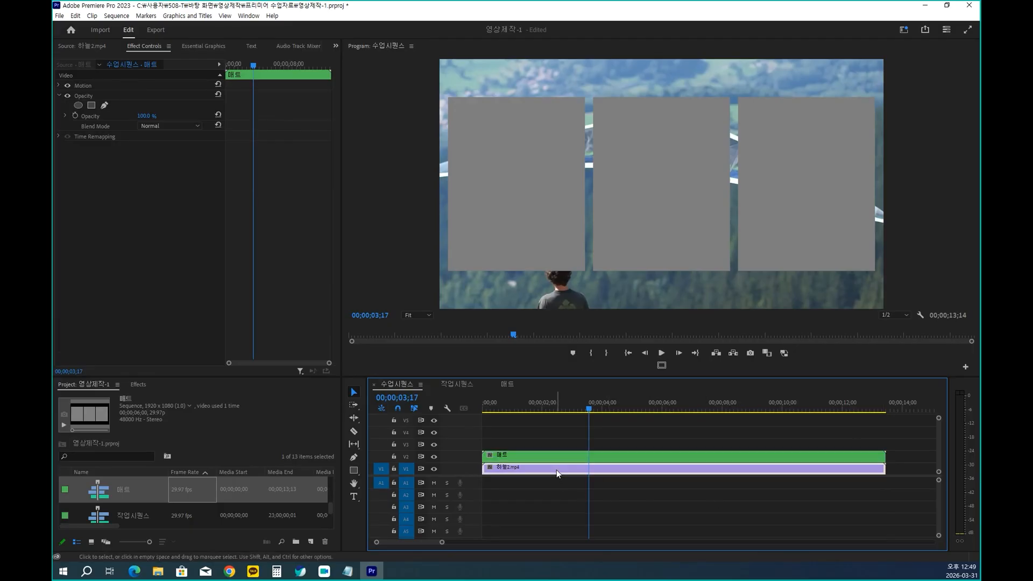
{"action": "left_click", "coordinate": [138, 384]}
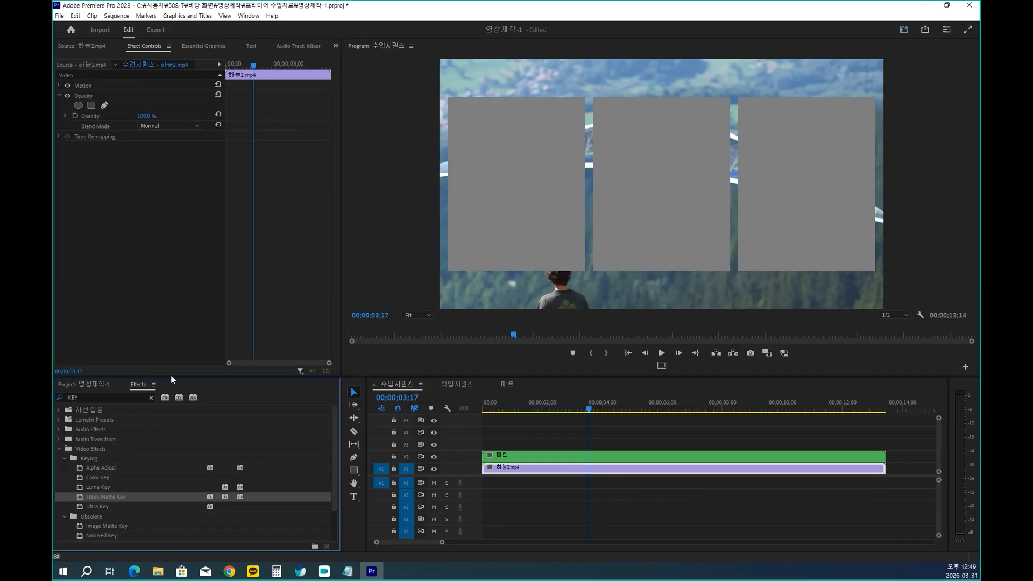
{"action": "left_click_drag", "start_coordinate": [172, 378], "coordinate": [173, 328]}
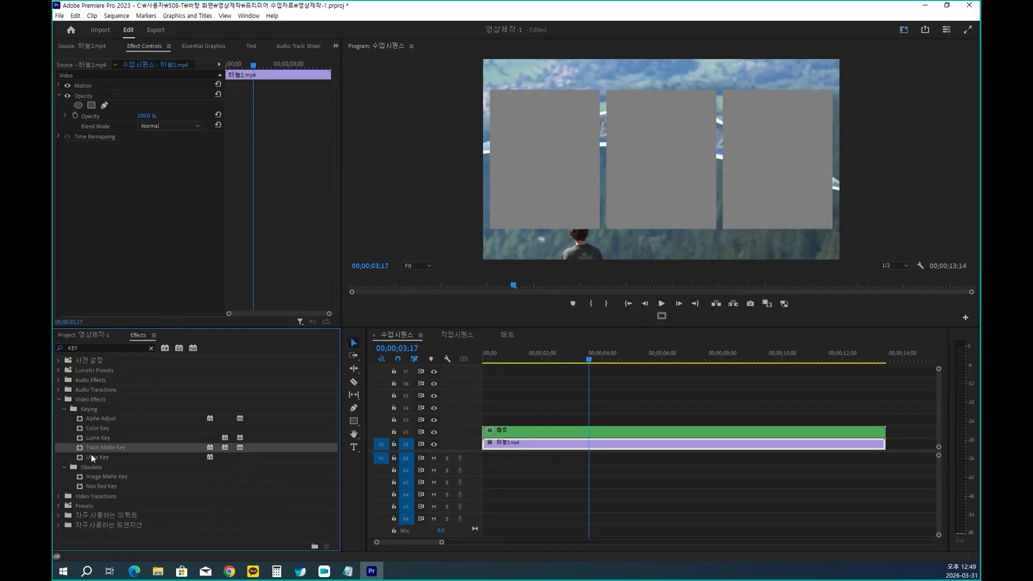
{"action": "double_click", "coordinate": [82, 448]}
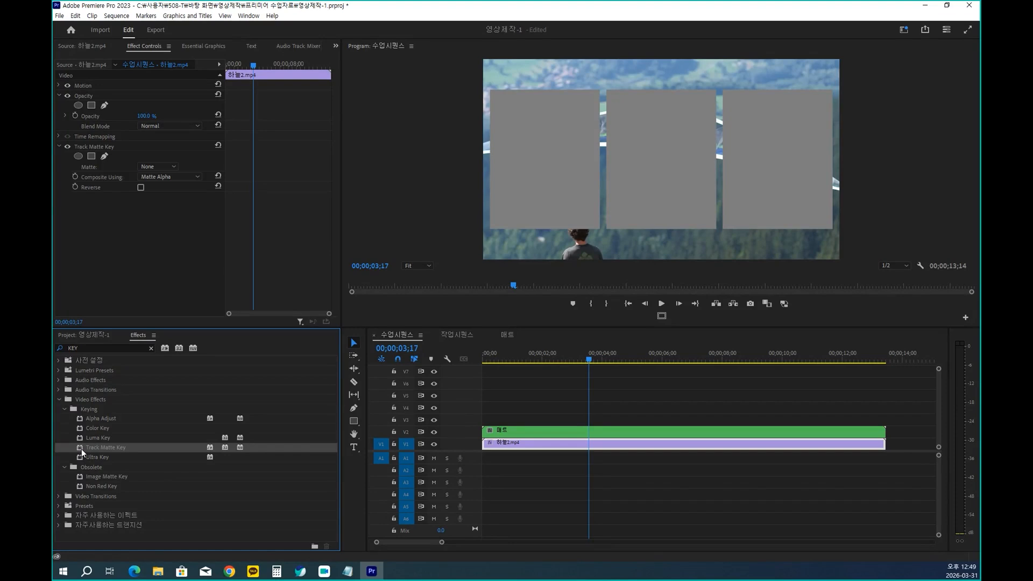
{"action": "left_click", "coordinate": [171, 168]}
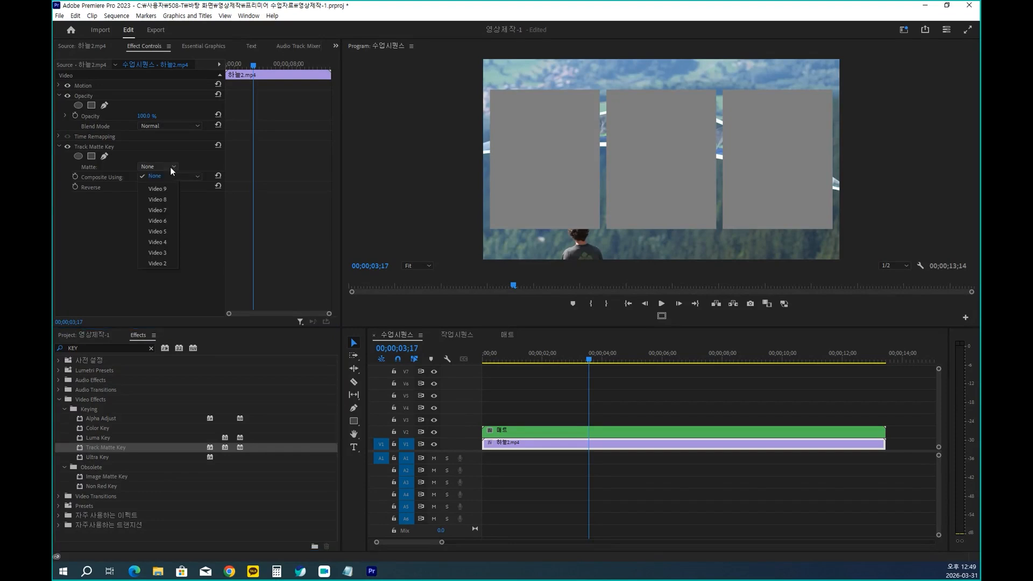
{"action": "left_click", "coordinate": [160, 263]}
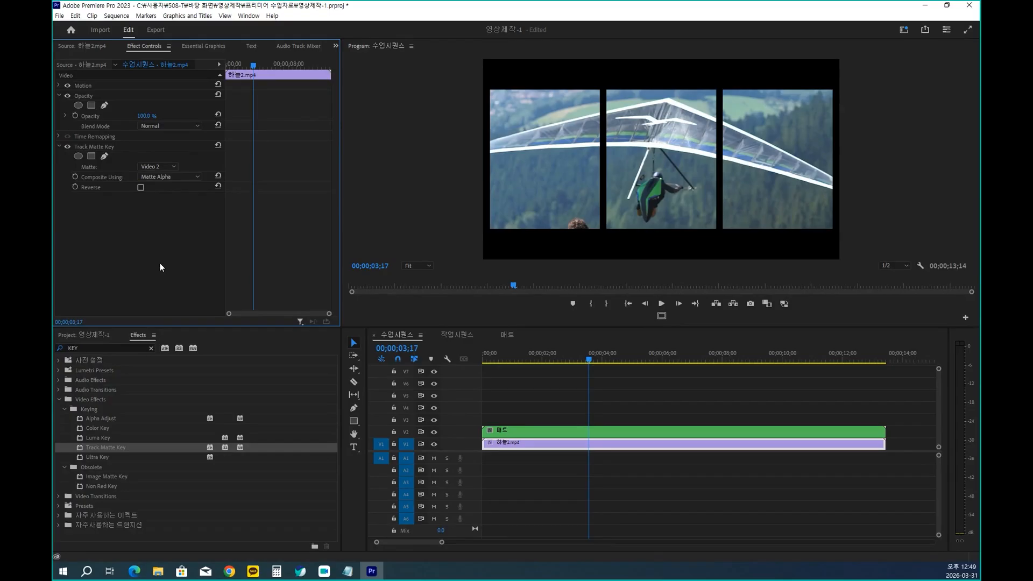
Play 수업시퀀스 from the beginning to review the footage opening from three panels to the full frame.
{"action": "key", "text": "Home"}
{"action": "key", "text": "space"}
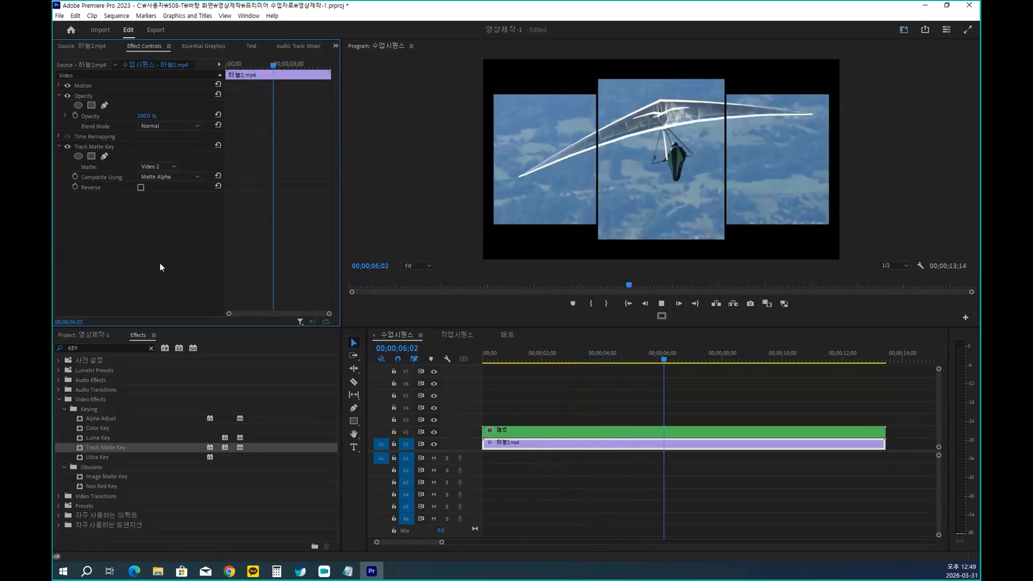
{"action": "key", "text": "Home"}
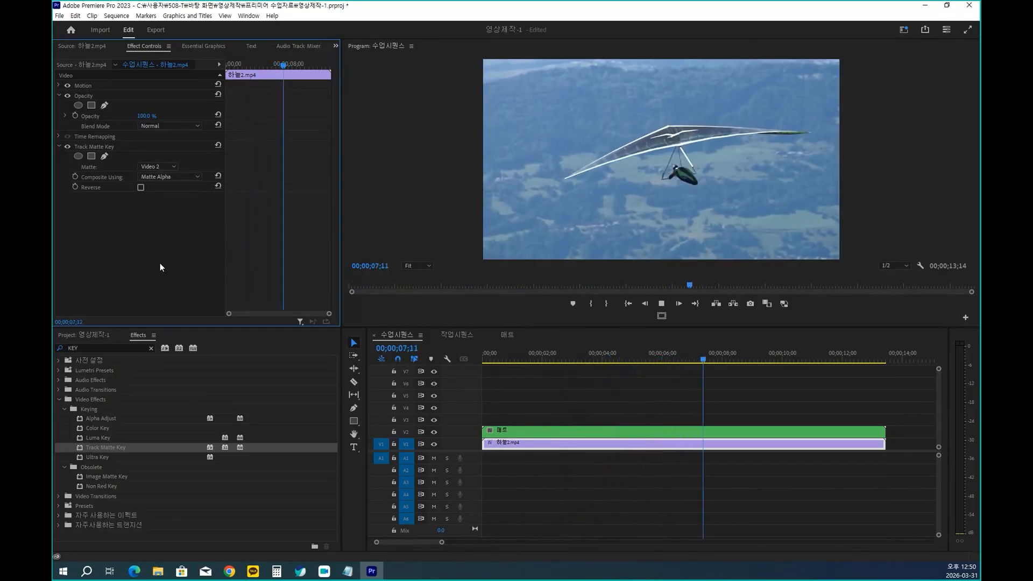
Replay 수업시퀀스 from the beginning and return the playhead to 00;00;00;00.
{"action": "key", "text": "Home"}
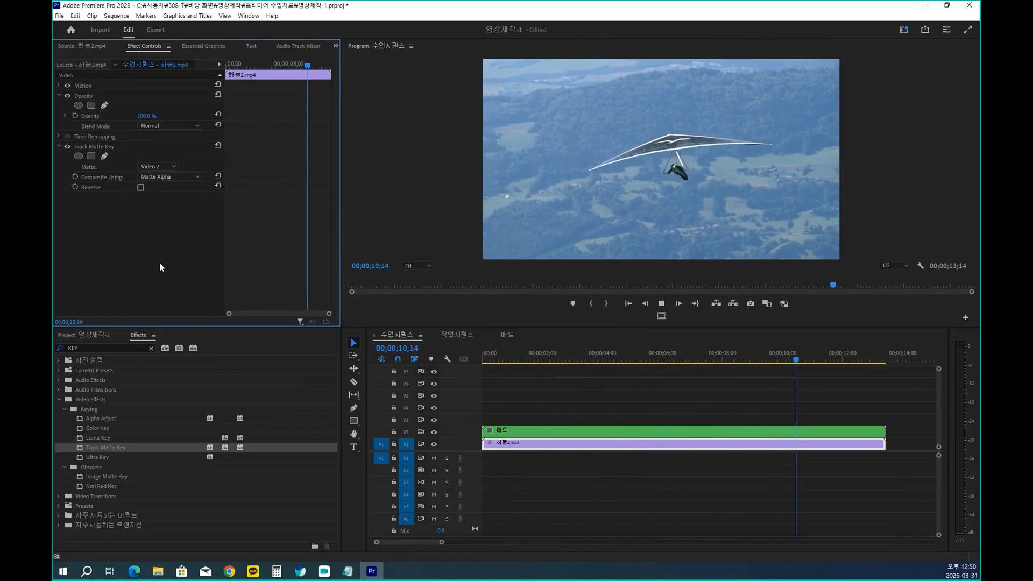
{"action": "key", "text": "Home"}
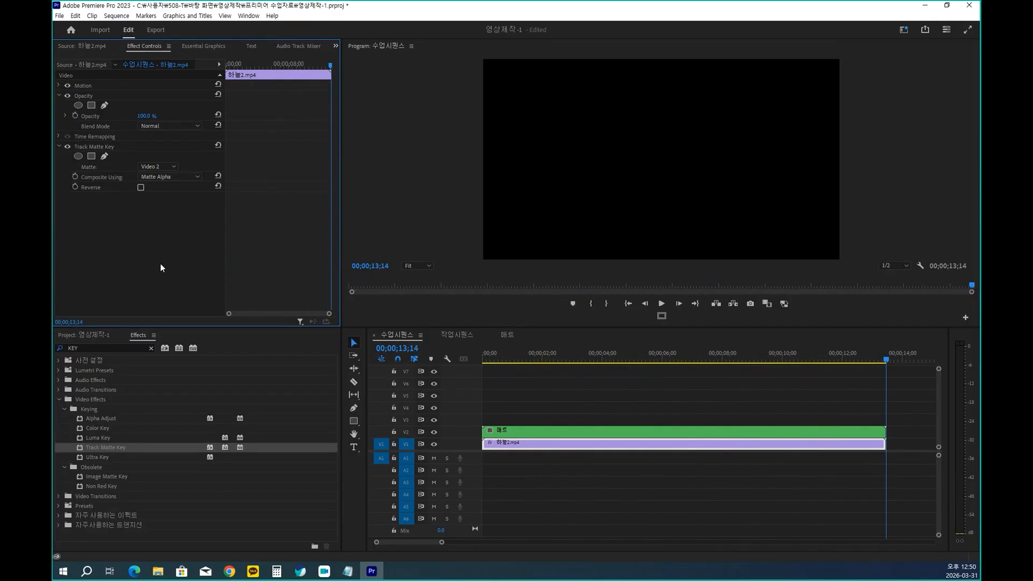
{"action": "left_click", "coordinate": [548, 359]}
{"action": "left_click_drag", "start_coordinate": [550, 374], "coordinate": [467, 372]}
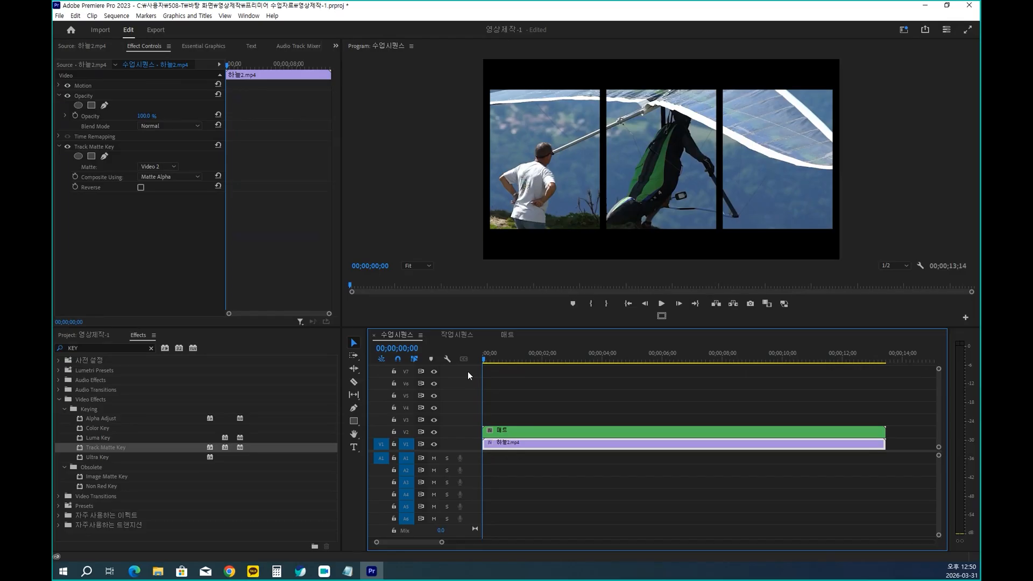
{"action": "left_click_drag", "start_coordinate": [505, 59], "coordinate": [486, 88]}
{"action": "left_click_drag", "start_coordinate": [604, 54], "coordinate": [584, 72]}
{"action": "mouse_move", "coordinate": [645, 53]}
{"action": "left_mouse_down"}
{"action": "mouse_move", "coordinate": [618, 79]}
{"action": "mouse_move", "coordinate": [644, 80]}
{"action": "left_mouse_up"}
{"action": "left_click_drag", "start_coordinate": [717, 55], "coordinate": [681, 78]}
{"action": "left_click_drag", "start_coordinate": [751, 56], "coordinate": [731, 84]}
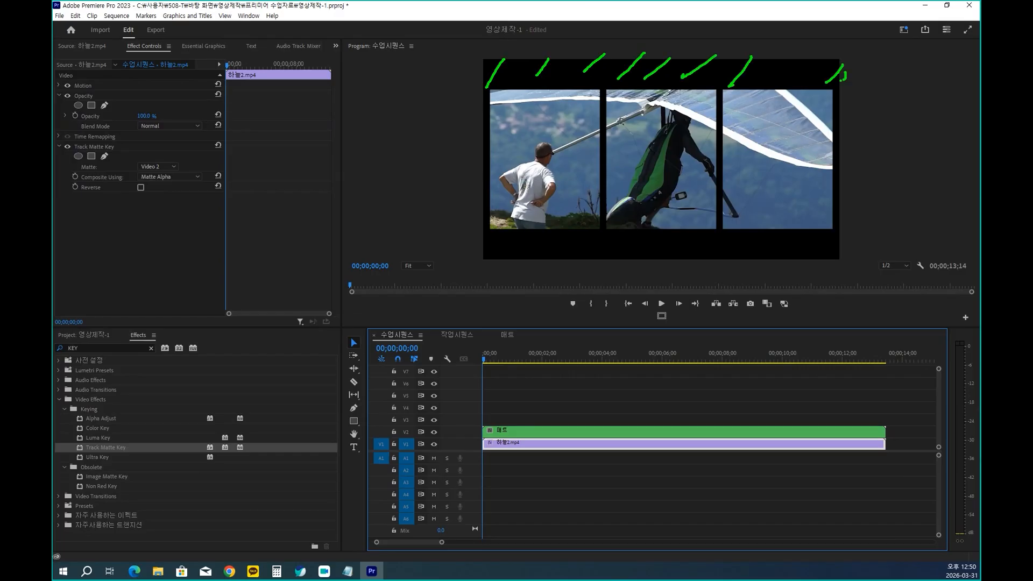
{"action": "left_click_drag", "start_coordinate": [513, 242], "coordinate": [490, 271]}
{"action": "left_click_drag", "start_coordinate": [556, 243], "coordinate": [525, 271]}
{"action": "left_click_drag", "start_coordinate": [605, 241], "coordinate": [587, 262]}
{"action": "key", "text": "Escape"}
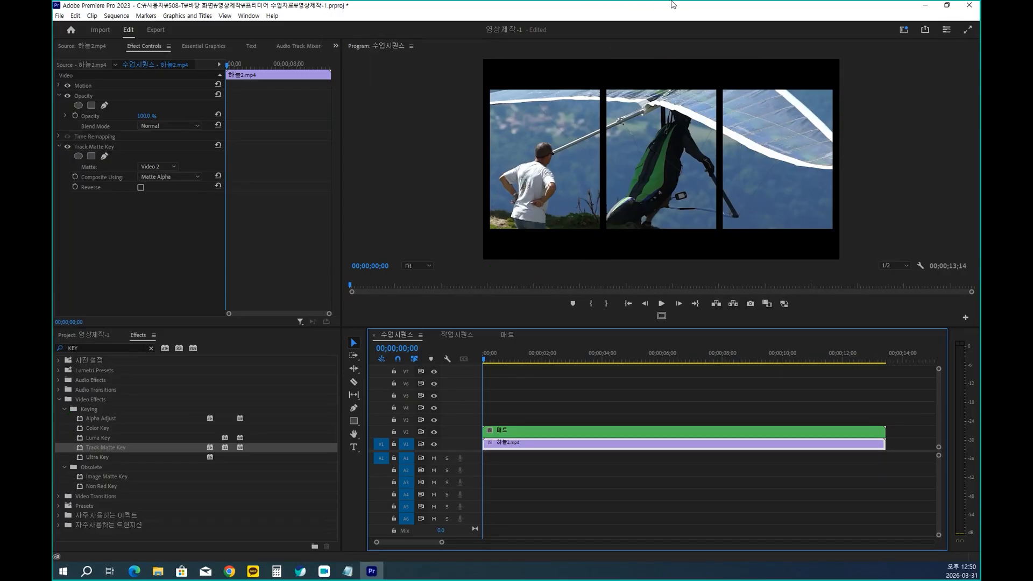
Import 뷰파인더_버전01.png from the 뷰파인더 folder and place it on V3 at the start of 수업시퀀스.
{"action": "left_click", "coordinate": [103, 334]}
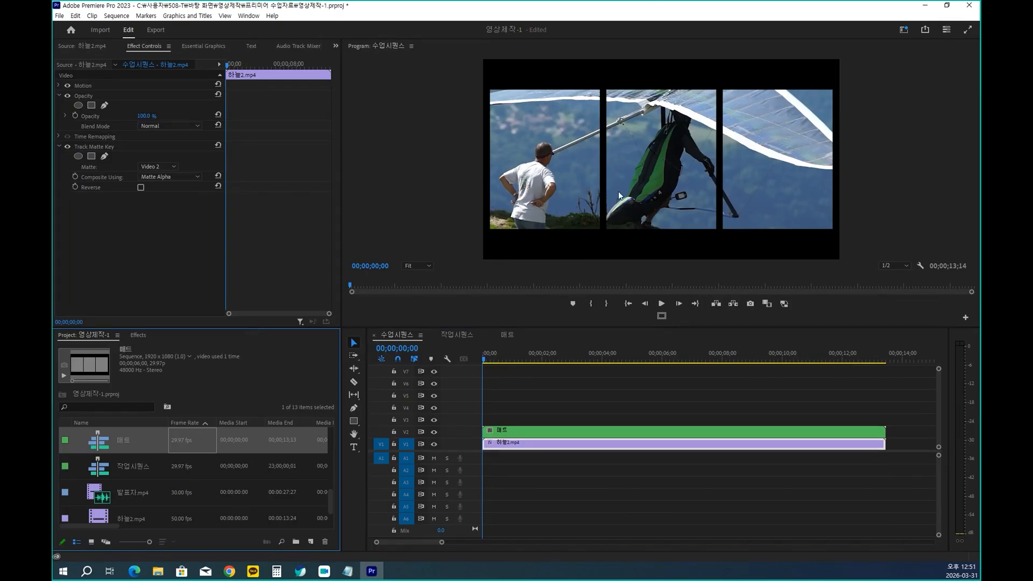
{"action": "left_click_drag", "start_coordinate": [234, 327], "coordinate": [232, 278]}
{"action": "key", "text": "ctrl+i"}
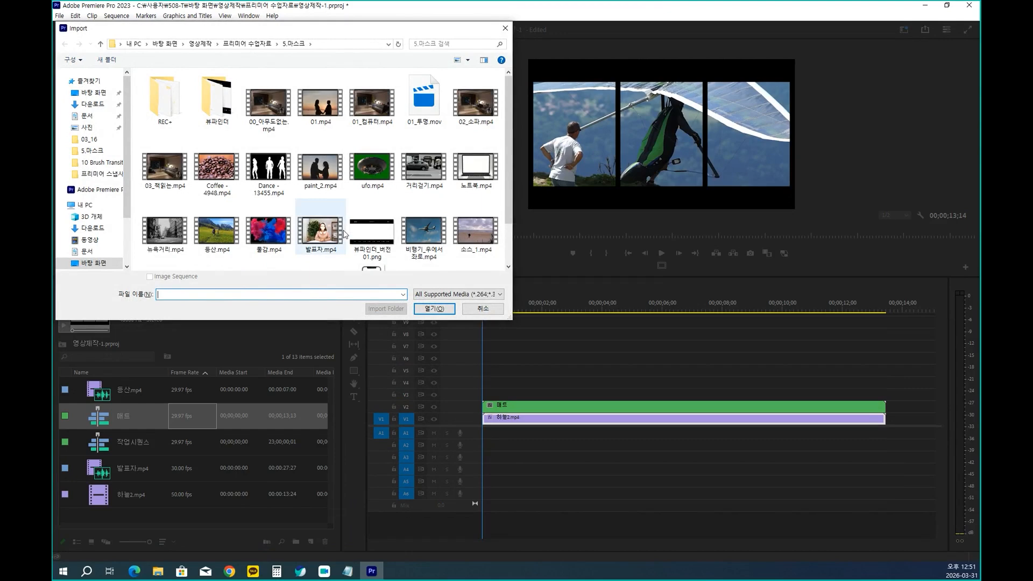
{"action": "left_click", "coordinate": [223, 104]}
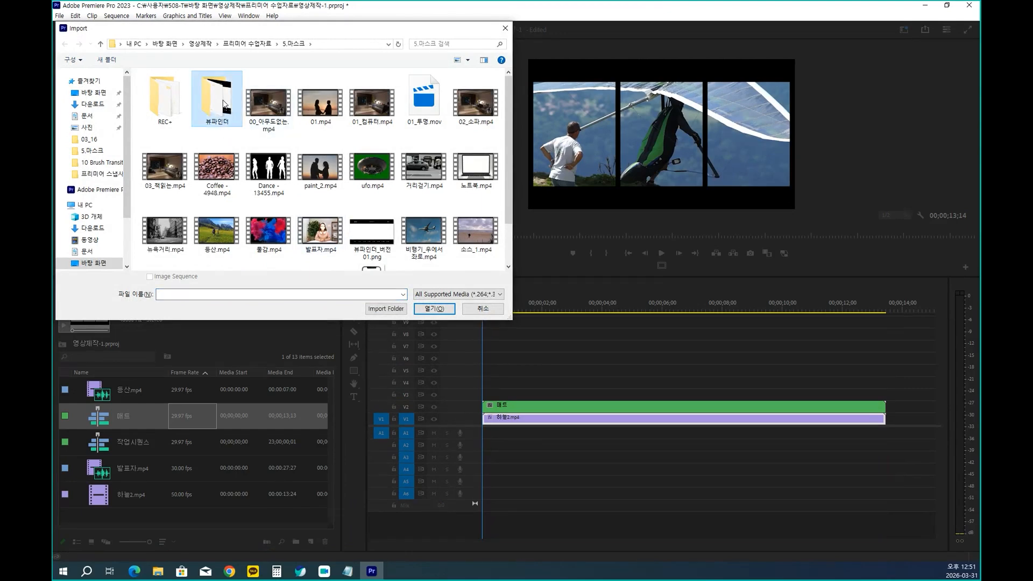
{"action": "double_click", "coordinate": [223, 104]}
{"action": "left_click", "coordinate": [168, 112]}
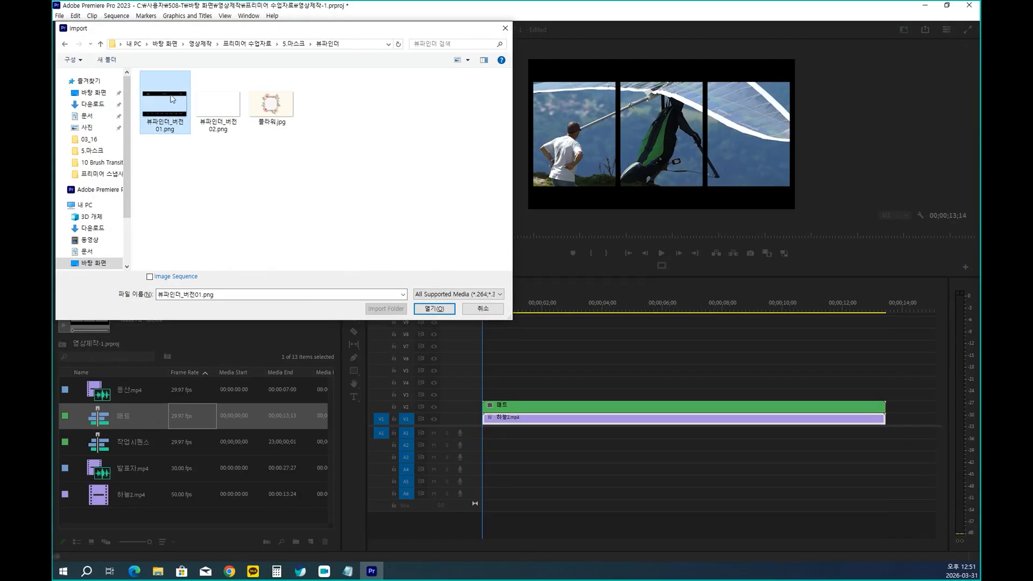
{"action": "left_click", "coordinate": [438, 310]}
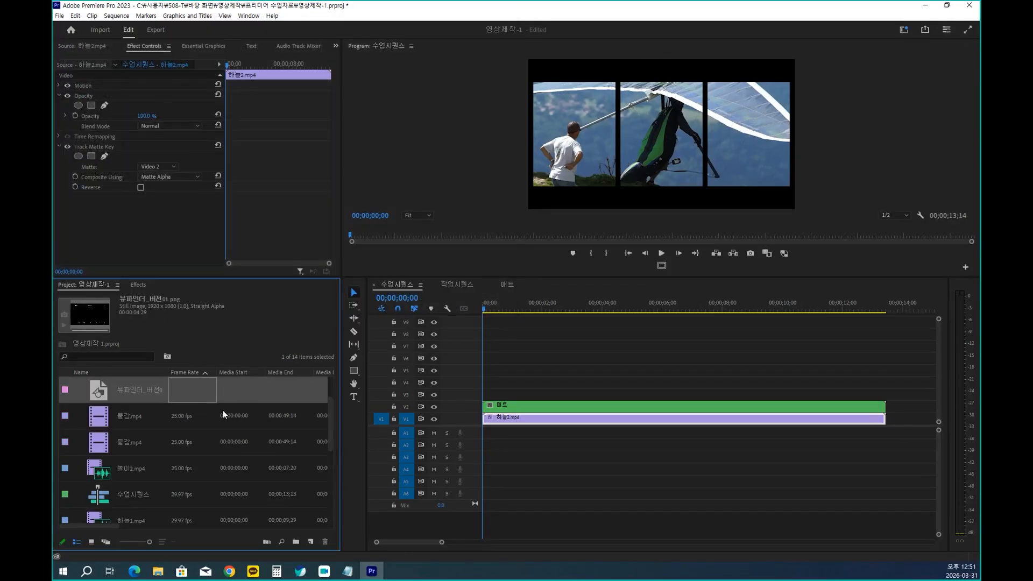
{"action": "left_click_drag", "start_coordinate": [230, 355], "coordinate": [461, 398]}
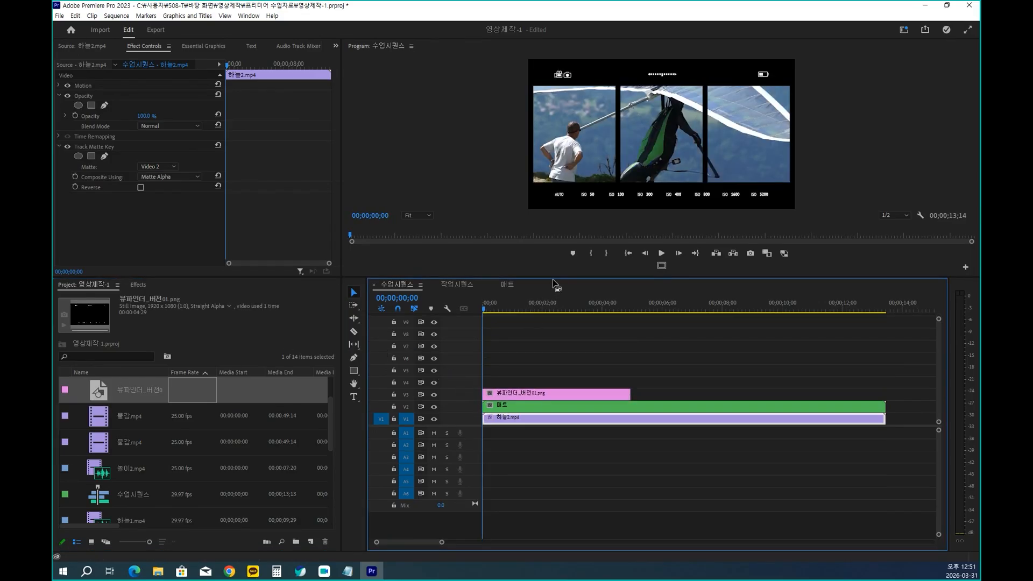
{"action": "left_click_drag", "start_coordinate": [554, 277], "coordinate": [551, 367]}
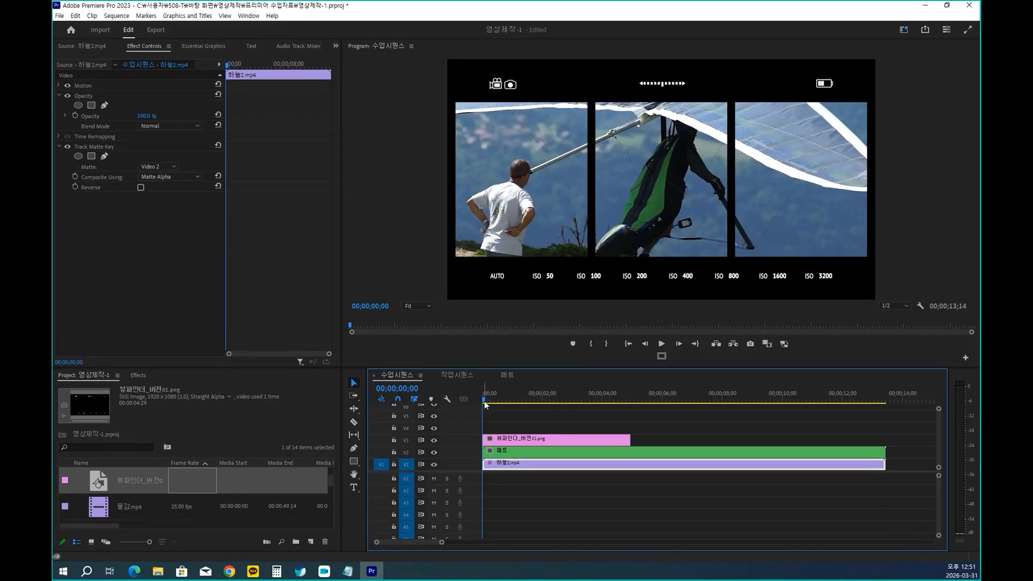
Find where the three panels expand and trim the end of the 뷰파인더_버전01.png clip on V3 to 00;00;06;10.
{"action": "key", "text": "space"}
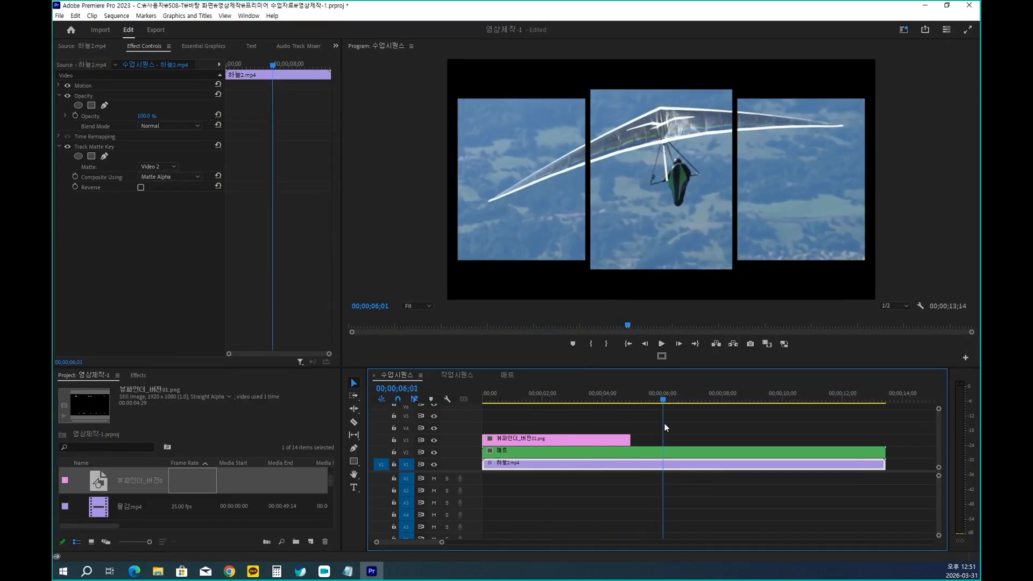
{"action": "left_click_drag", "start_coordinate": [669, 424], "coordinate": [667, 425]}
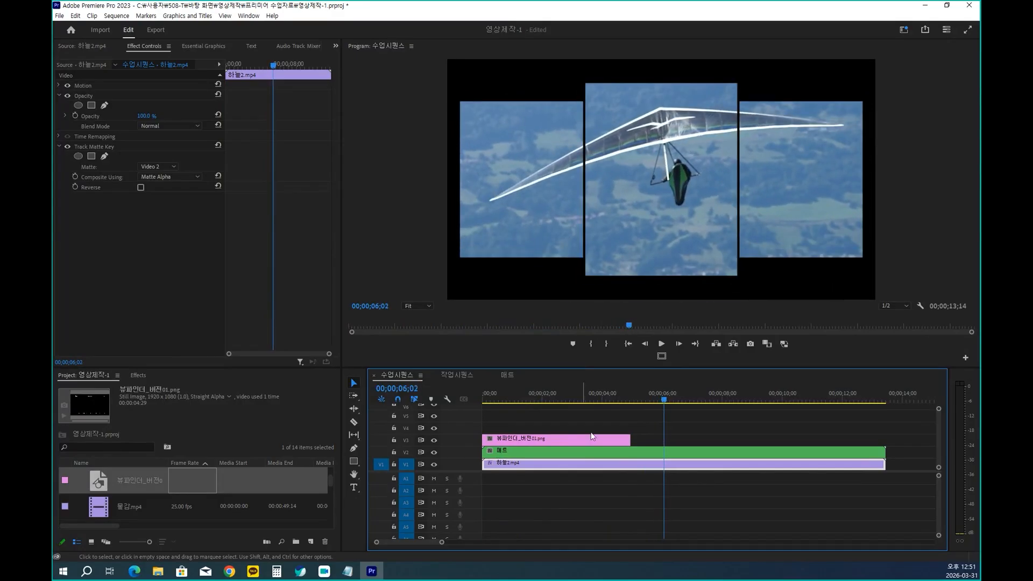
{"action": "left_click_drag", "start_coordinate": [629, 438], "coordinate": [663, 438]}
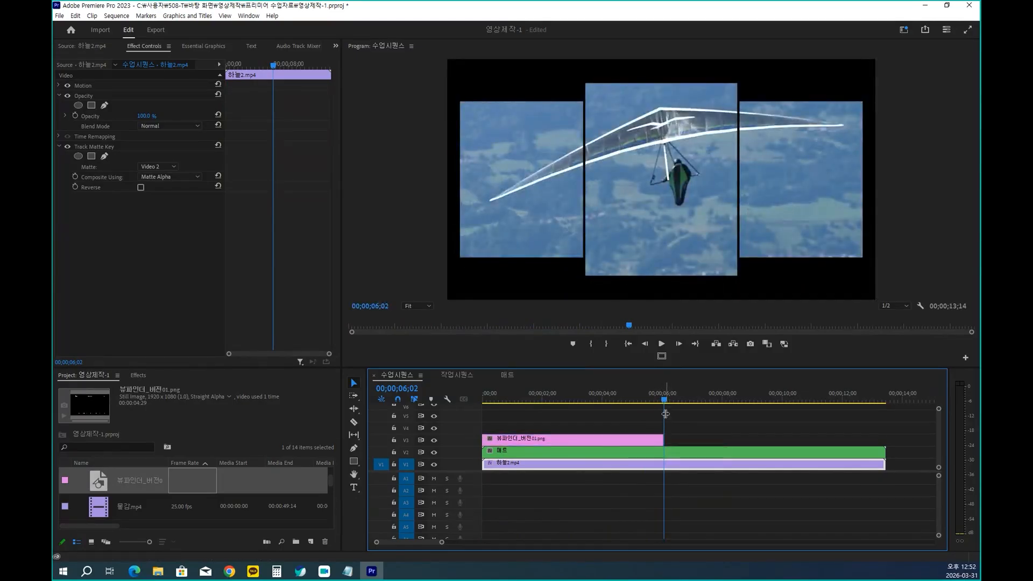
{"action": "left_click_drag", "start_coordinate": [664, 439], "coordinate": [679, 440]}
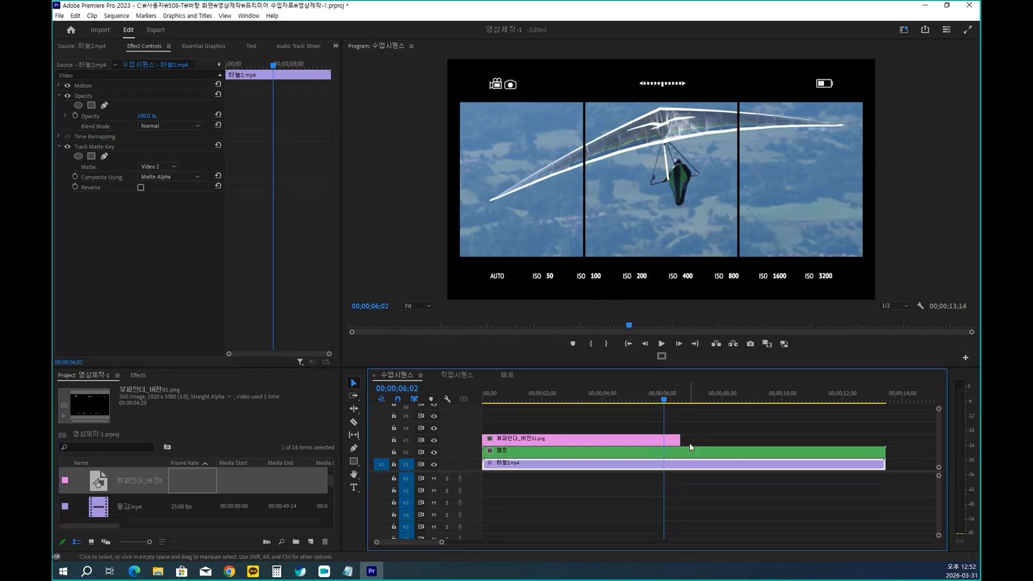
{"action": "left_click", "coordinate": [670, 401]}
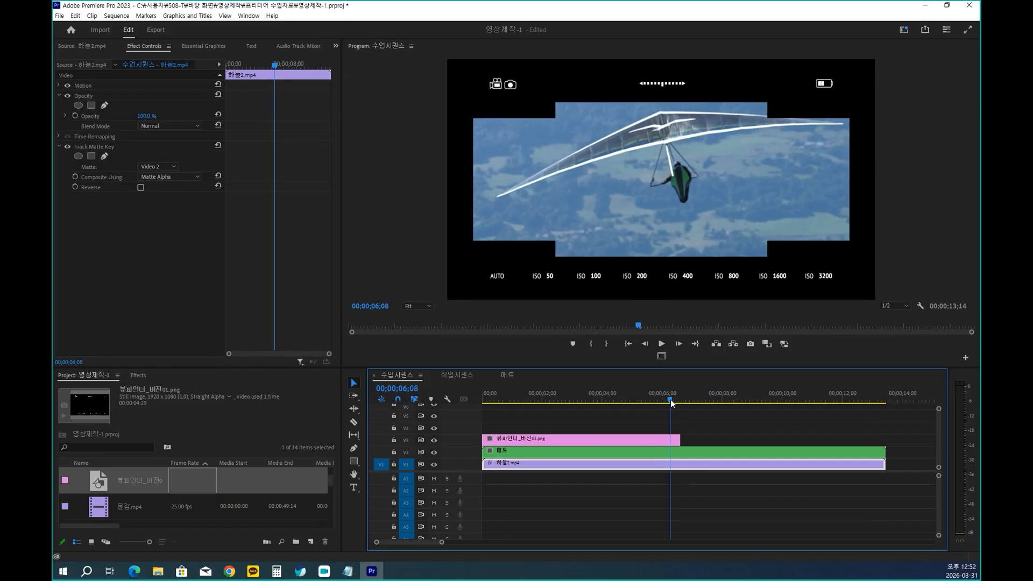
{"action": "left_click", "coordinate": [672, 400]}
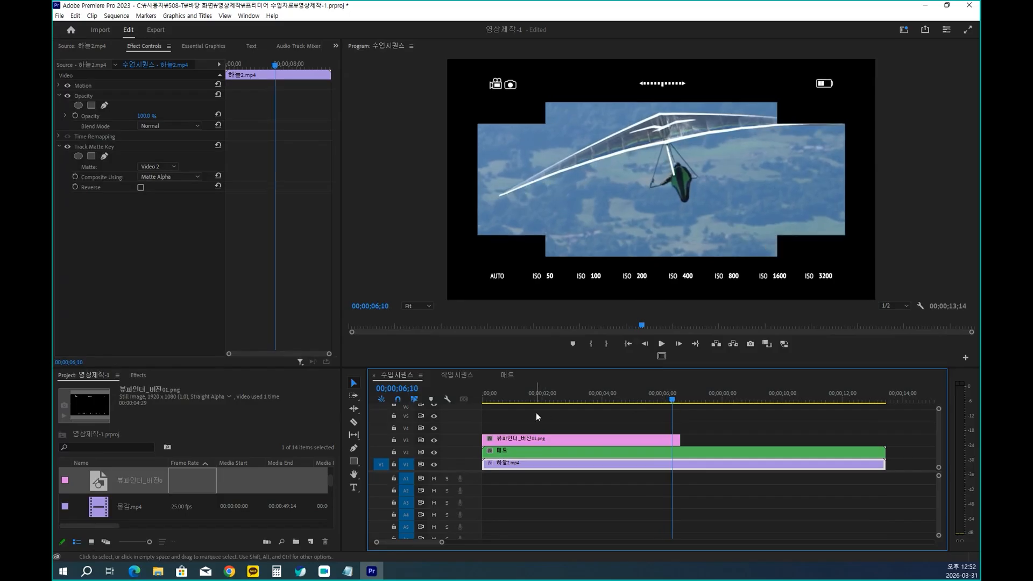
{"action": "left_click_drag", "start_coordinate": [676, 435], "coordinate": [676, 442]}
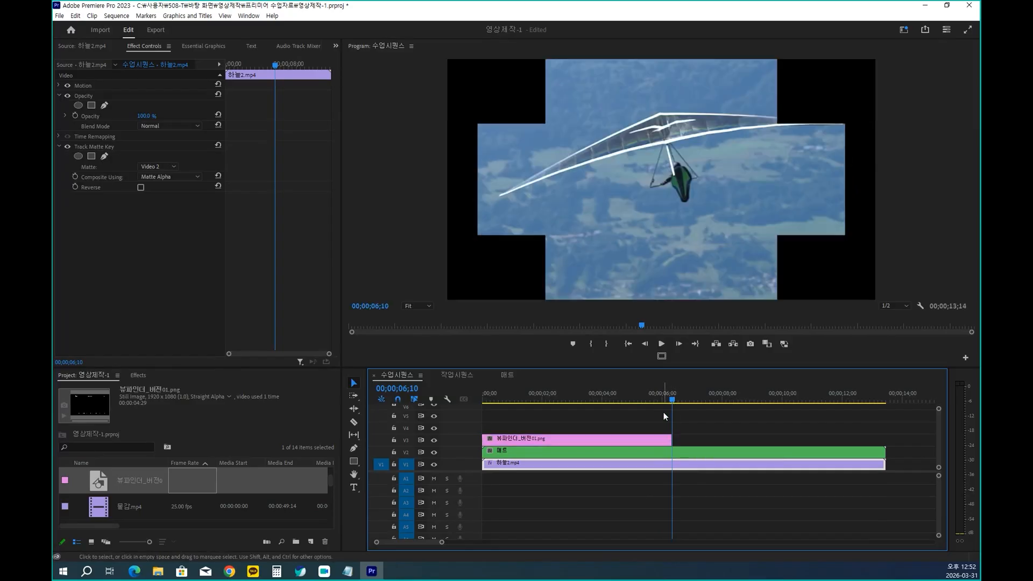
Play 수업시퀀스 from the beginning to review the viewfinder overlay above the opening panels.
{"action": "left_click_drag", "start_coordinate": [672, 400], "coordinate": [704, 434]}
{"action": "left_click", "coordinate": [721, 428]}
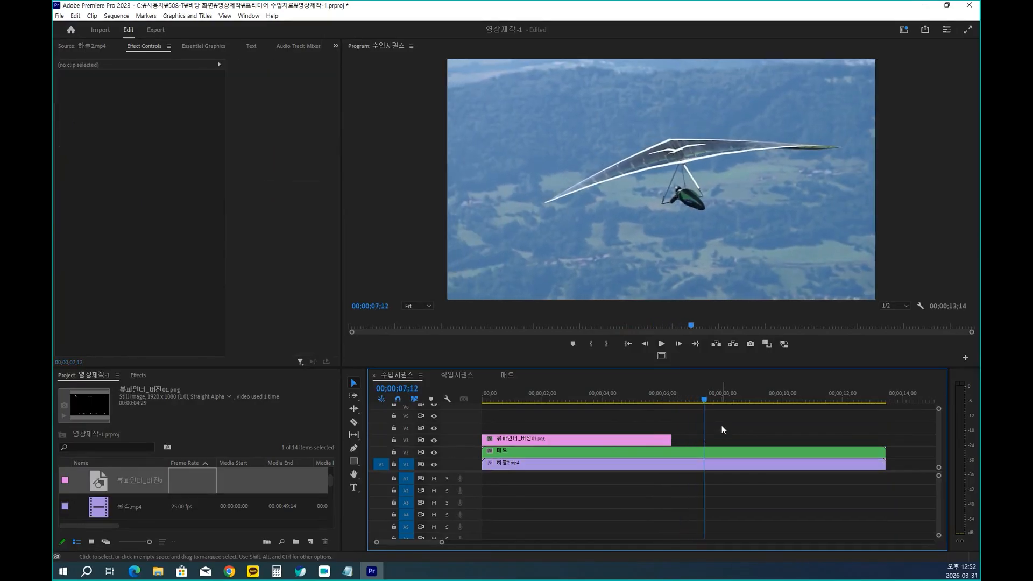
{"action": "key", "text": "Home"}
{"action": "key", "text": "space"}
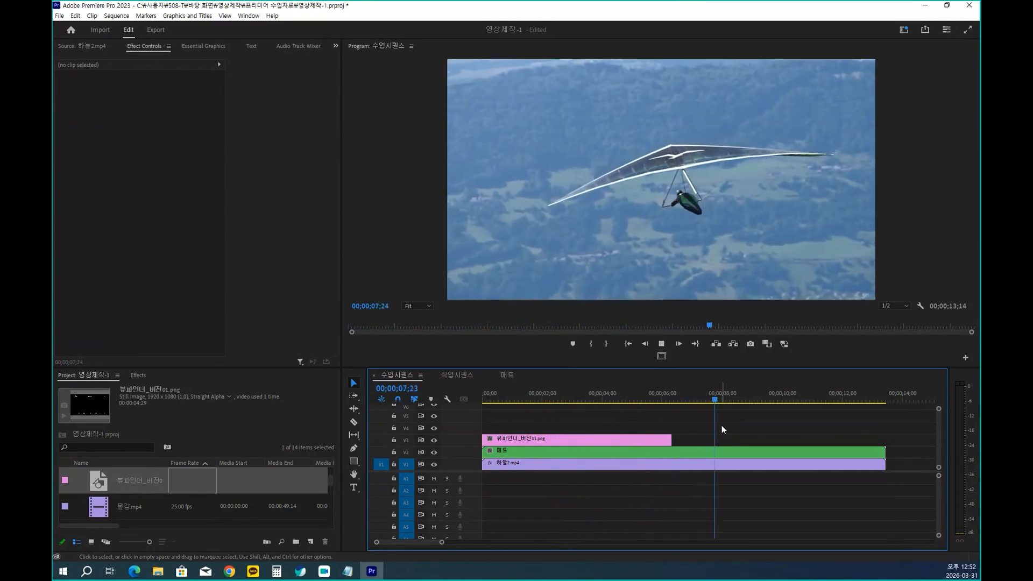
Trim the viewfinder clip's end on V3 to just past 00;00;06;00 and apply a Cross Dissolve to that end.
{"action": "left_click_drag", "start_coordinate": [760, 402], "coordinate": [635, 412]}
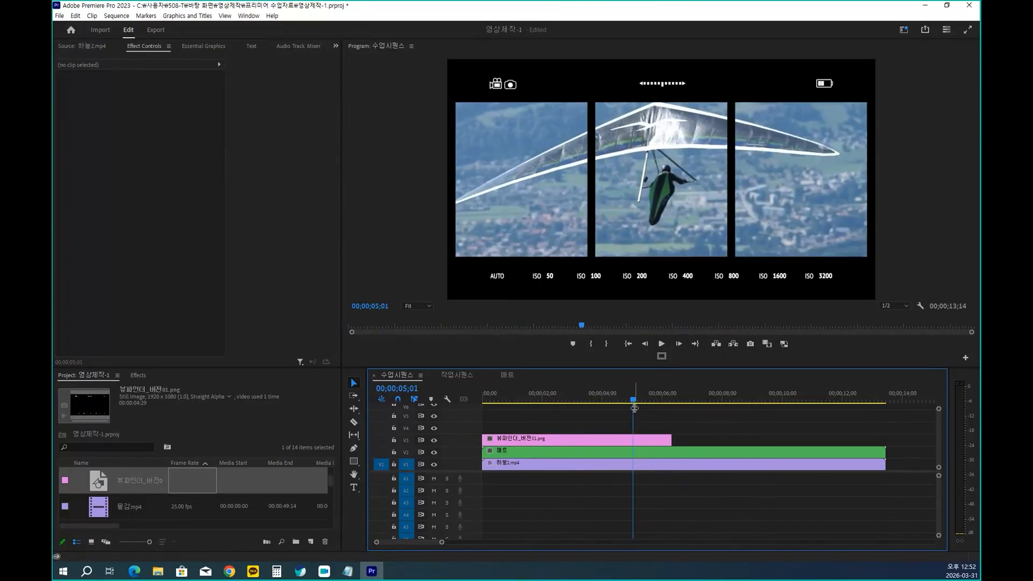
{"action": "left_click", "coordinate": [401, 388]}
{"action": "type", "text": "600"}
{"action": "key", "text": "Return"}
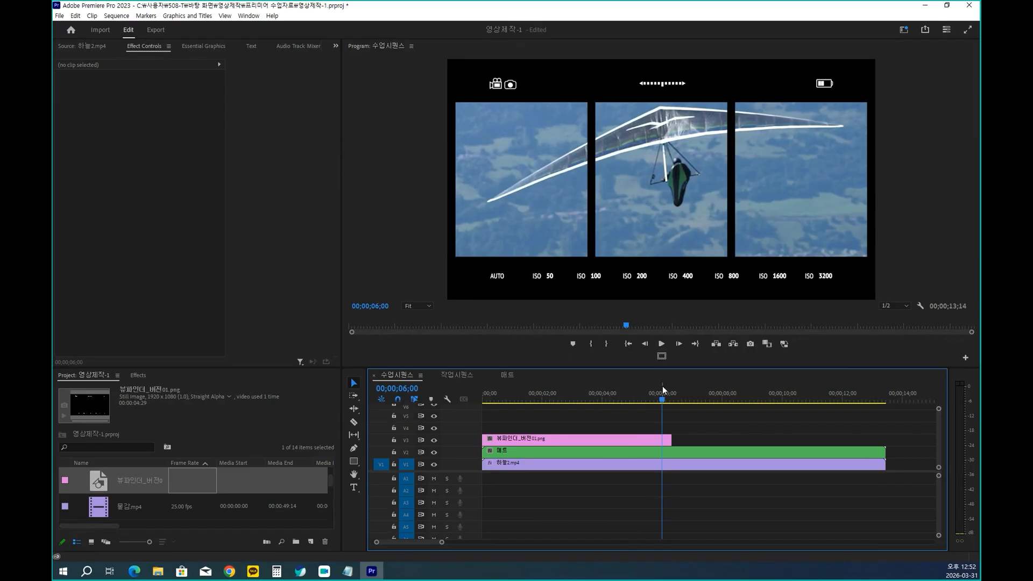
{"action": "left_click_drag", "start_coordinate": [669, 438], "coordinate": [667, 439]}
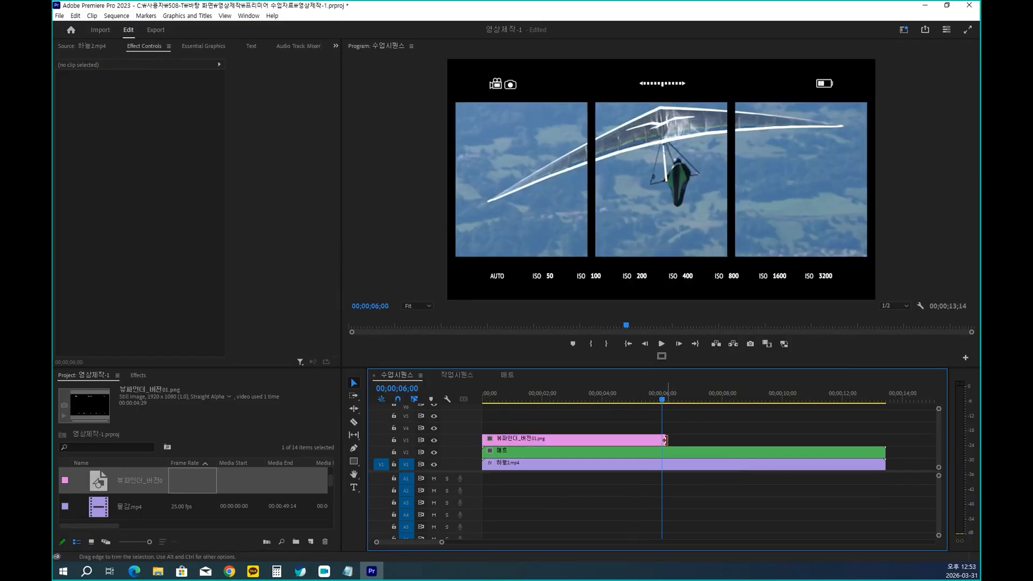
{"action": "key", "text": "ctrl+d"}
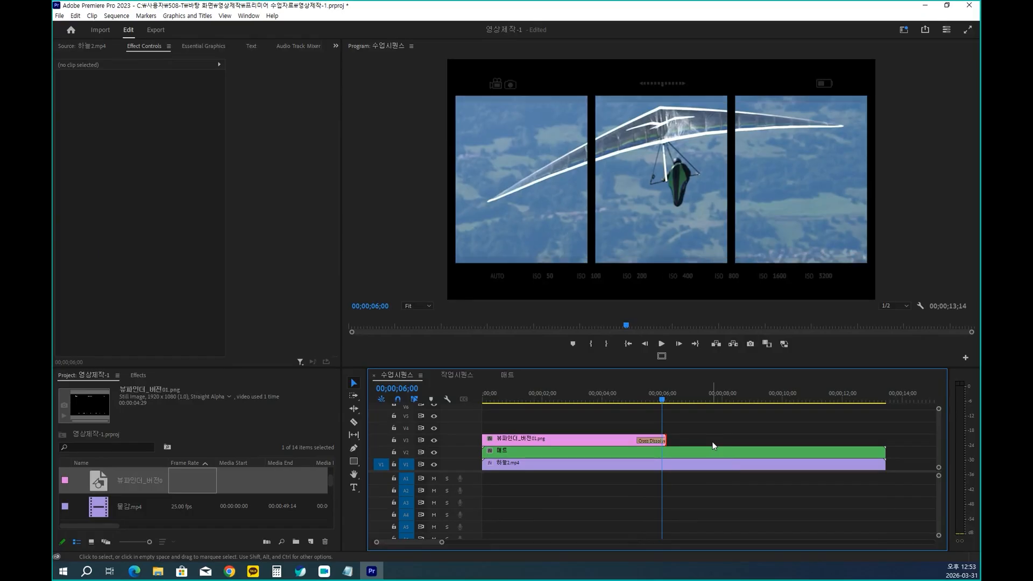
Play 수업시퀀스 from the beginning to check how the viewfinder overlay fades out before the full-frame footage.
{"action": "left_click", "coordinate": [704, 431]}
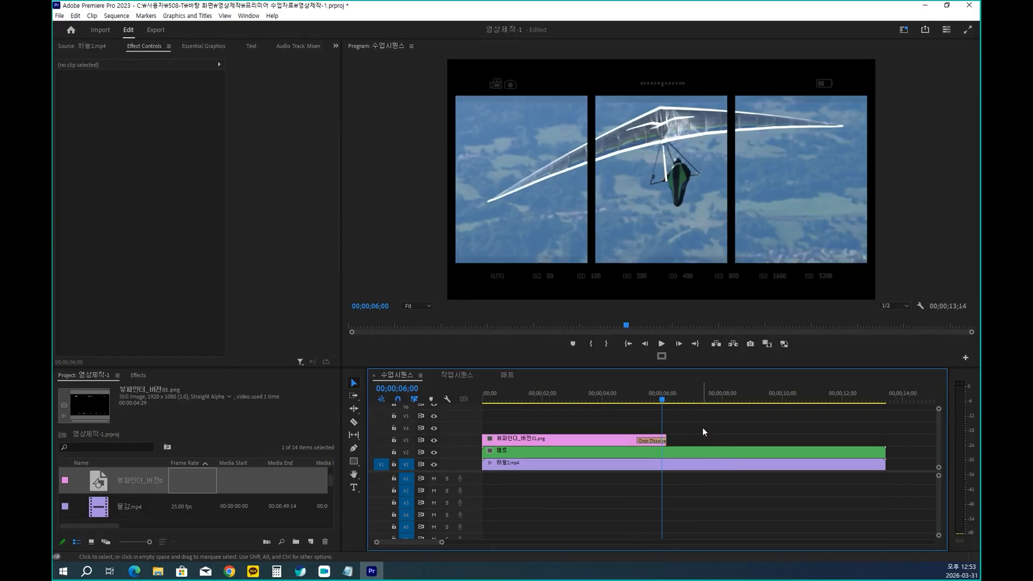
{"action": "key", "text": "Home"}
{"action": "key", "text": "space"}
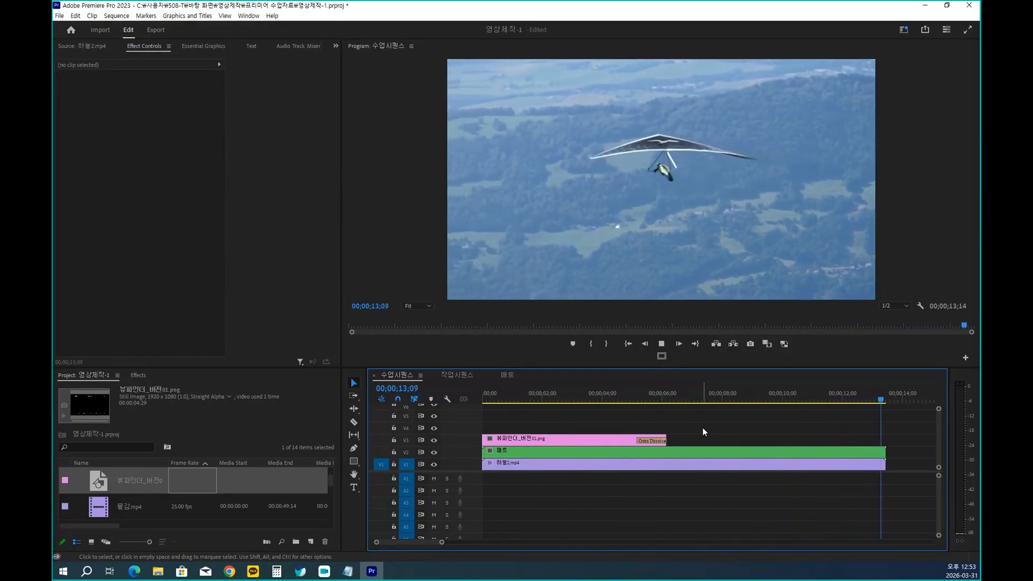
{"action": "key", "text": "space"}
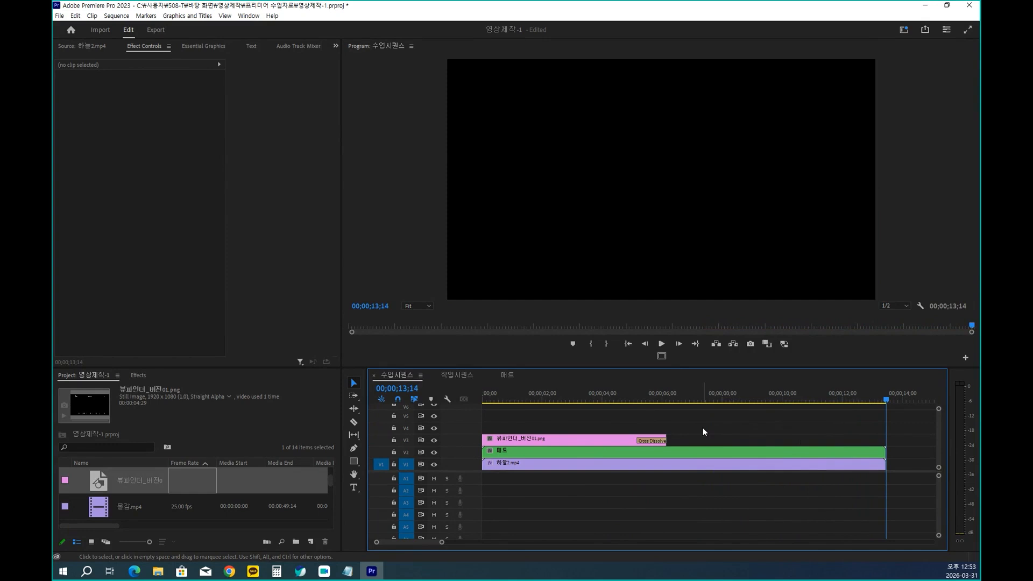
Open the nested 매트 sequence, check its three rectangles at 00;00;00;00, and return to 수업시퀀스.
{"action": "left_click", "coordinate": [577, 455]}
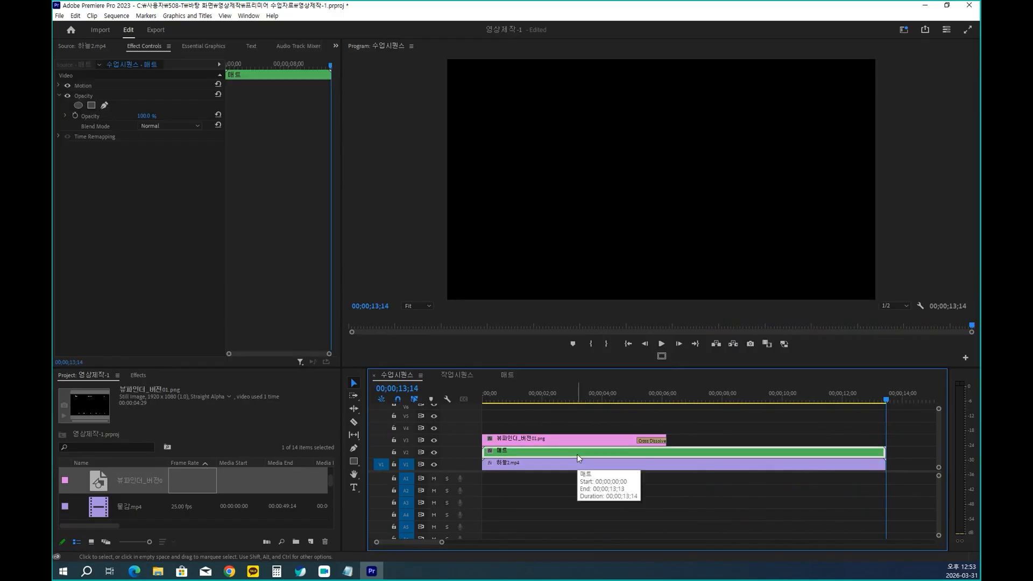
{"action": "double_click", "coordinate": [576, 453]}
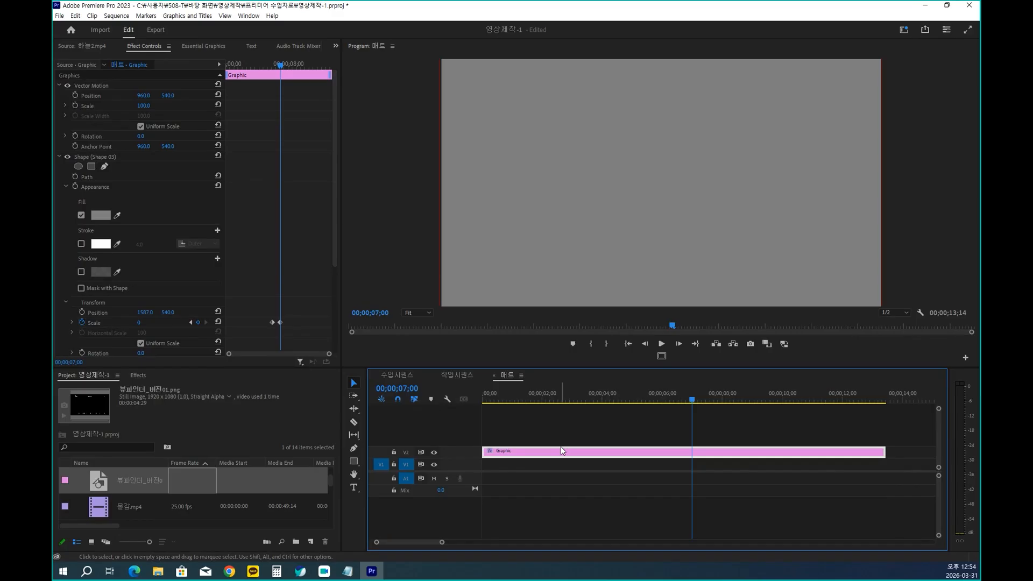
{"action": "left_click_drag", "start_coordinate": [682, 403], "coordinate": [473, 403]}
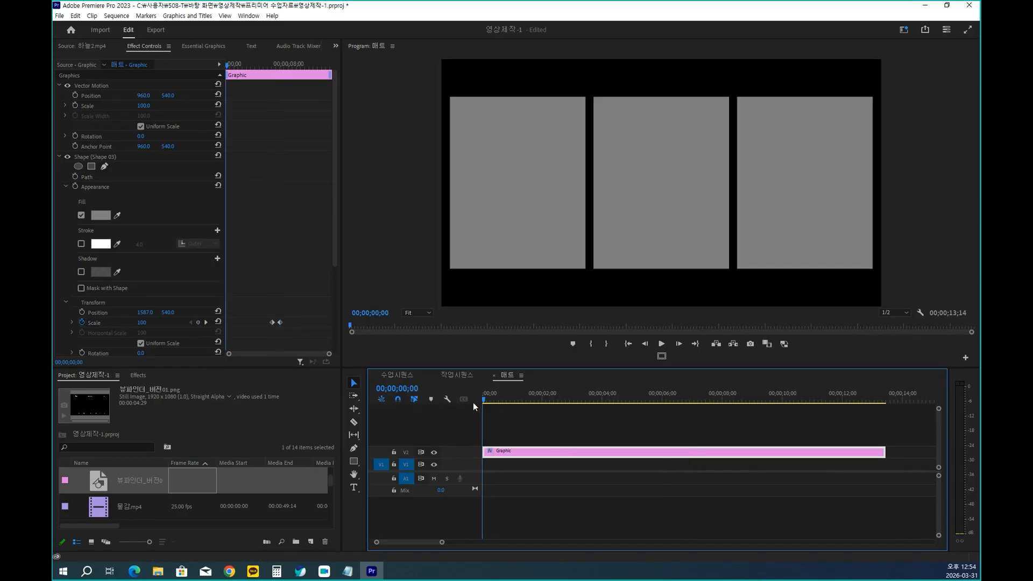
{"action": "left_click", "coordinate": [402, 376]}
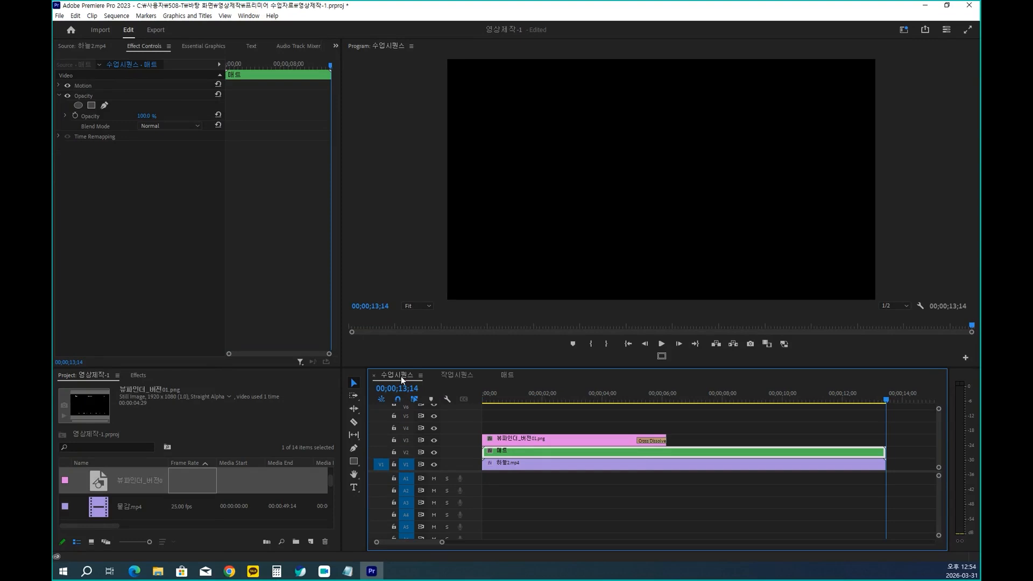
Delete the Cross Dissolve from the viewfinder clip and extend the clip on V3 to the end of the 하늘2.mp4 clip.
{"action": "left_click", "coordinate": [653, 440]}
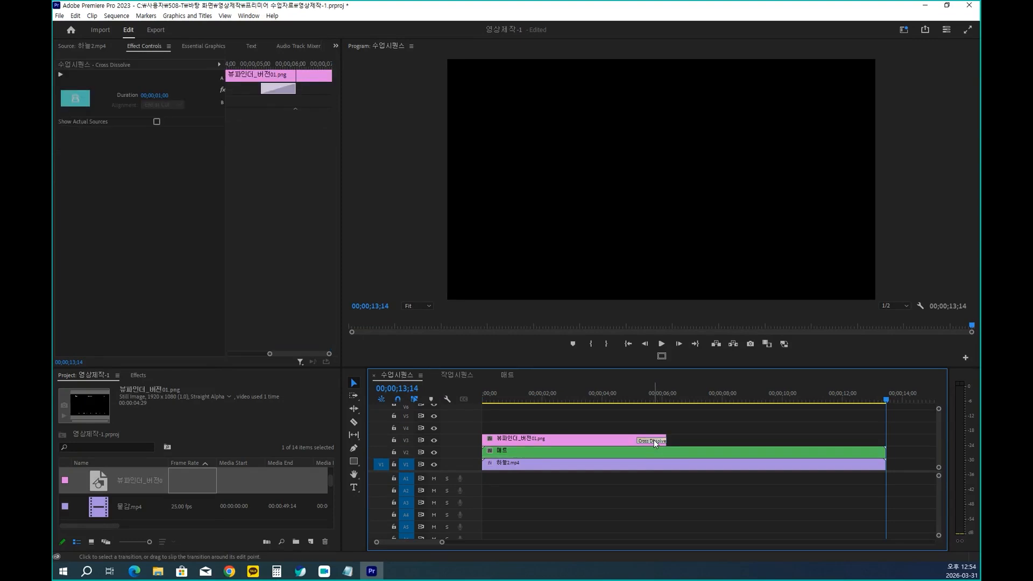
{"action": "key", "text": "Delete"}
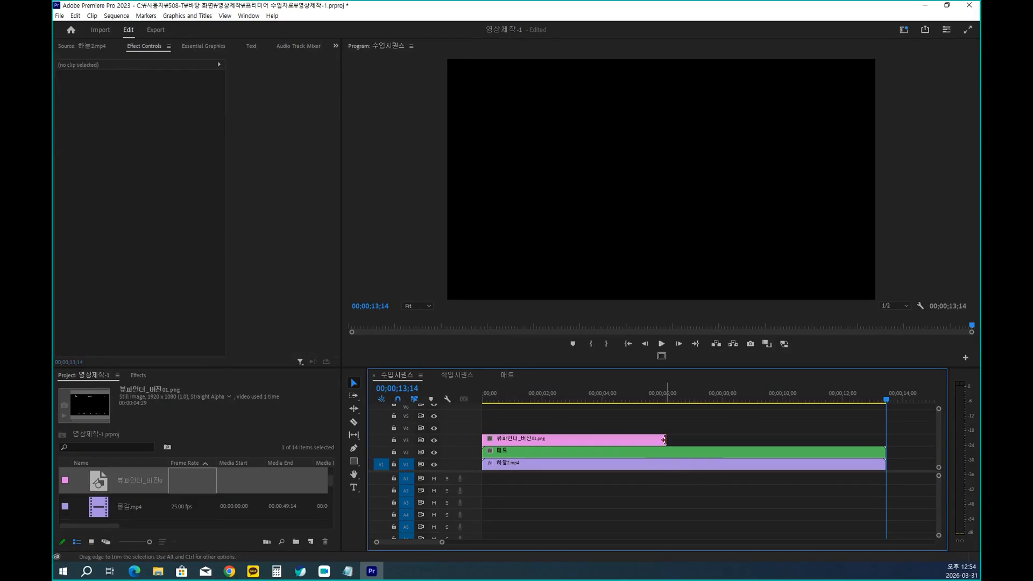
{"action": "left_click_drag", "start_coordinate": [664, 439], "coordinate": [881, 440]}
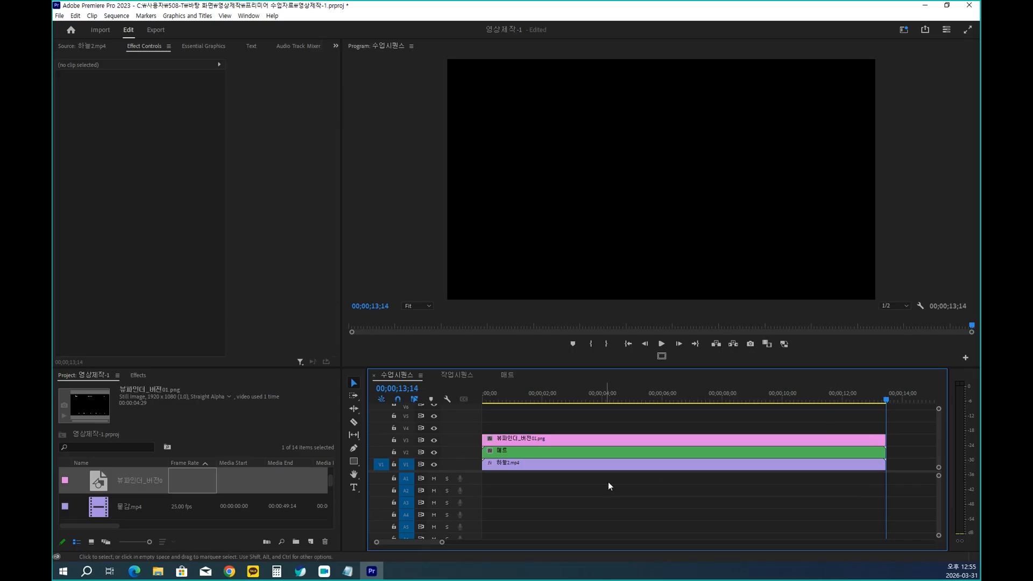
Delete the nested 매트 clip from V2 in 수업시퀀스 and give the project and timeline areas more height.
{"action": "left_click", "coordinate": [560, 453]}
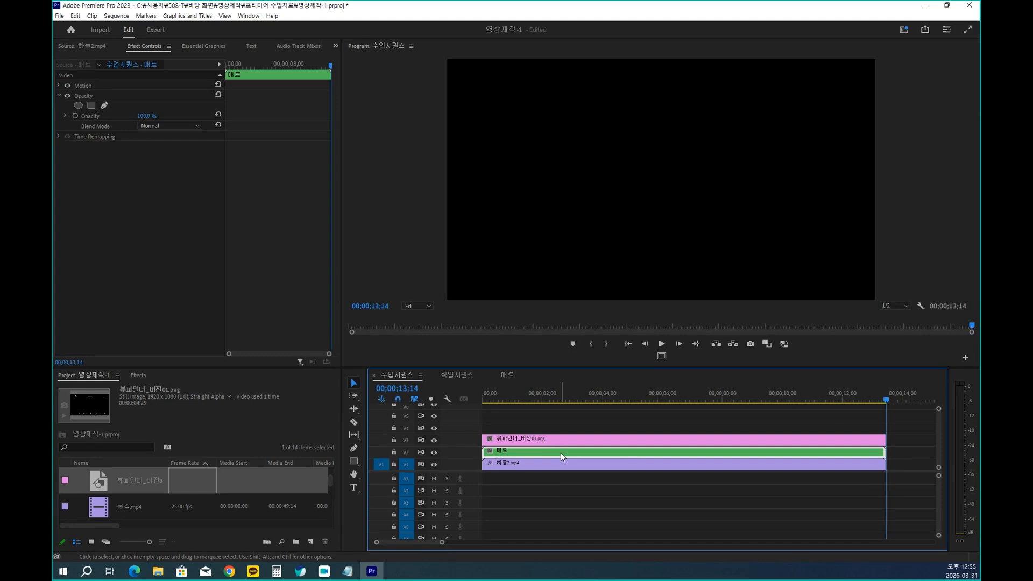
{"action": "key", "text": "Delete"}
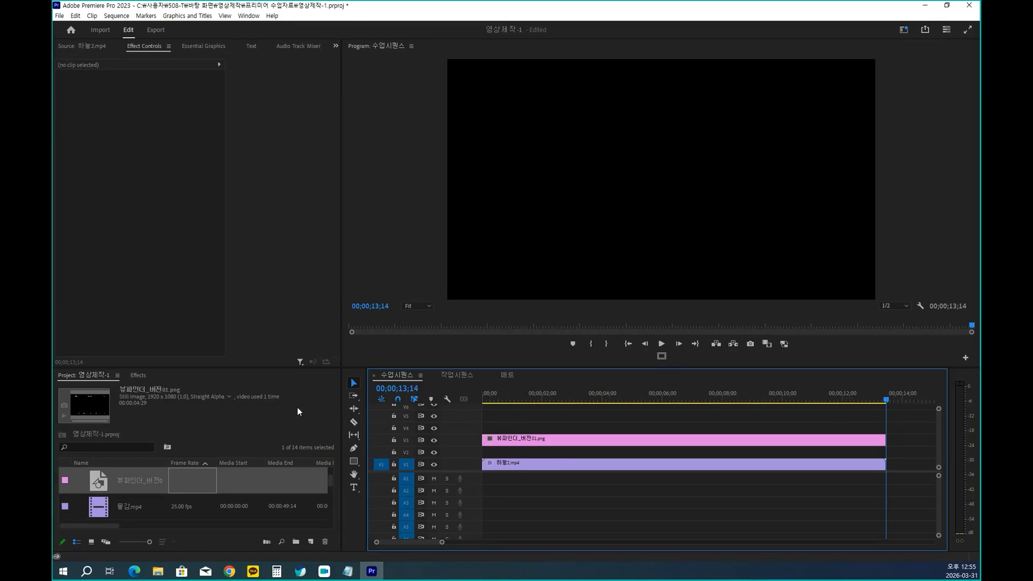
{"action": "left_click_drag", "start_coordinate": [285, 368], "coordinate": [286, 232]}
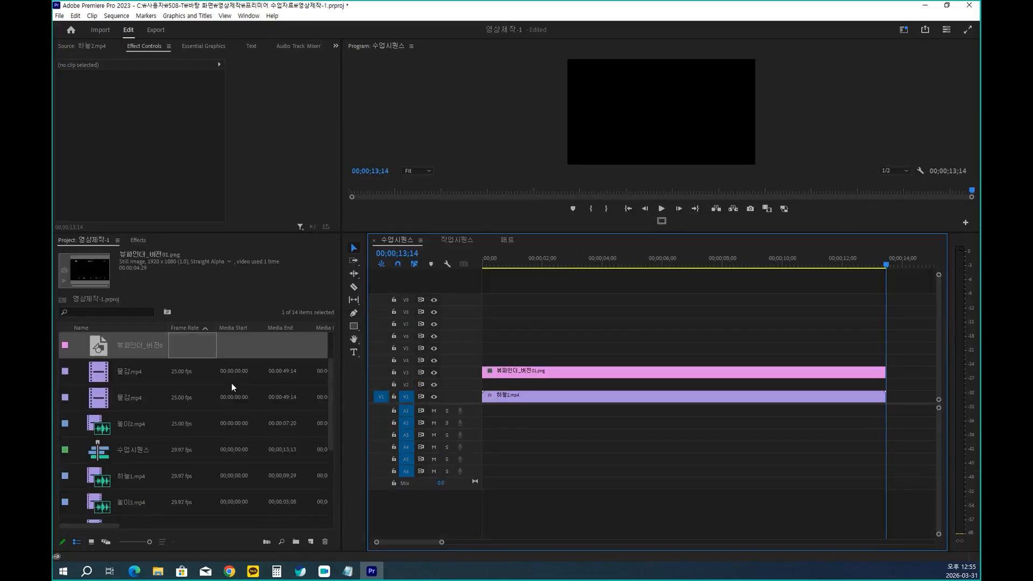
Create a new sequence named 소스시퀀스_매트 with the custom 1080 preset.
{"action": "key", "text": "ctrl+n"}
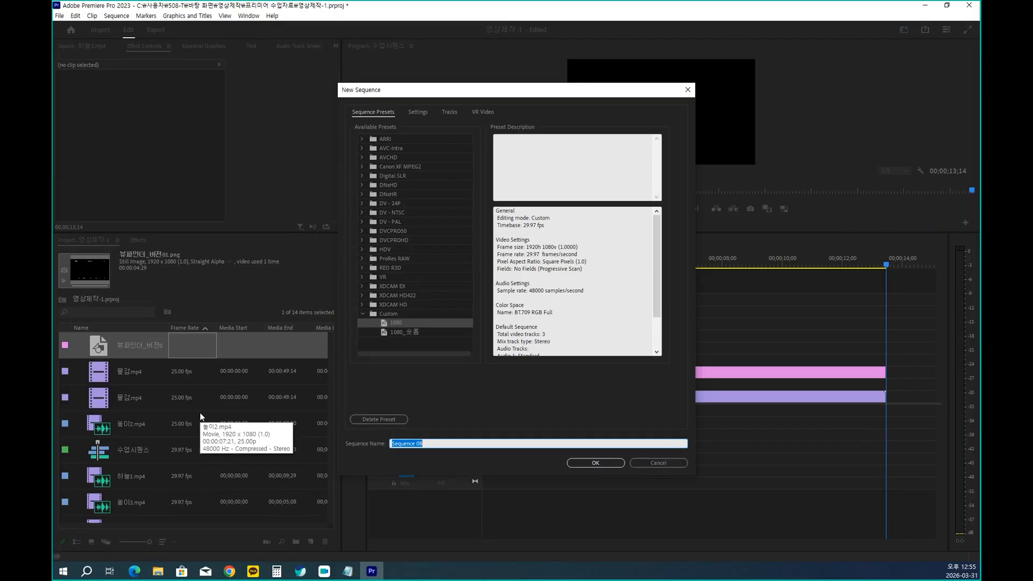
{"action": "type", "text": "ㅅㅗ스ㅅㅣㅋㅜㅓㄴㅅㅡ"}
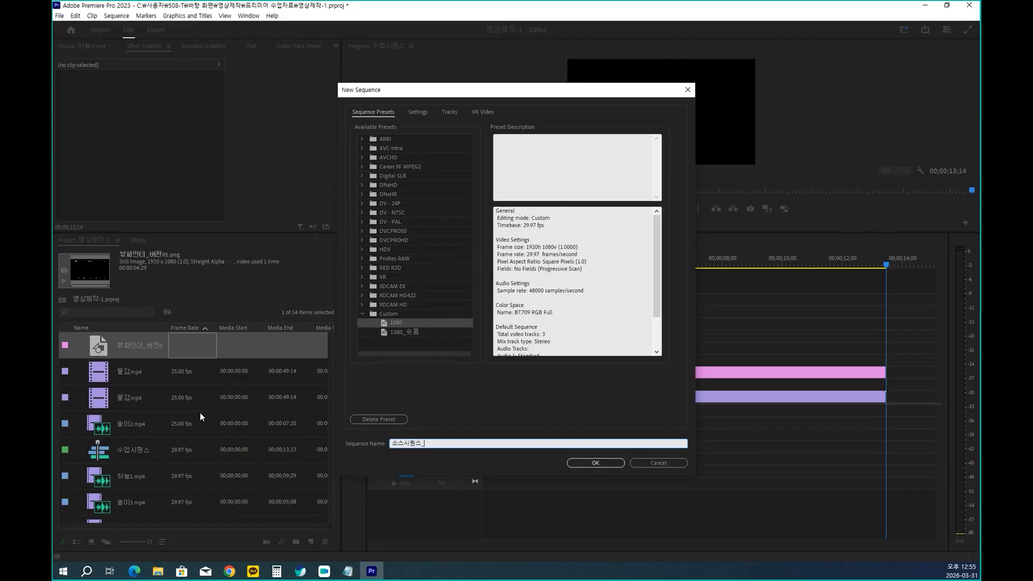
{"action": "type", "text": " ㅁㅐㅌㅡ"}
{"action": "left_click", "coordinate": [574, 461]}
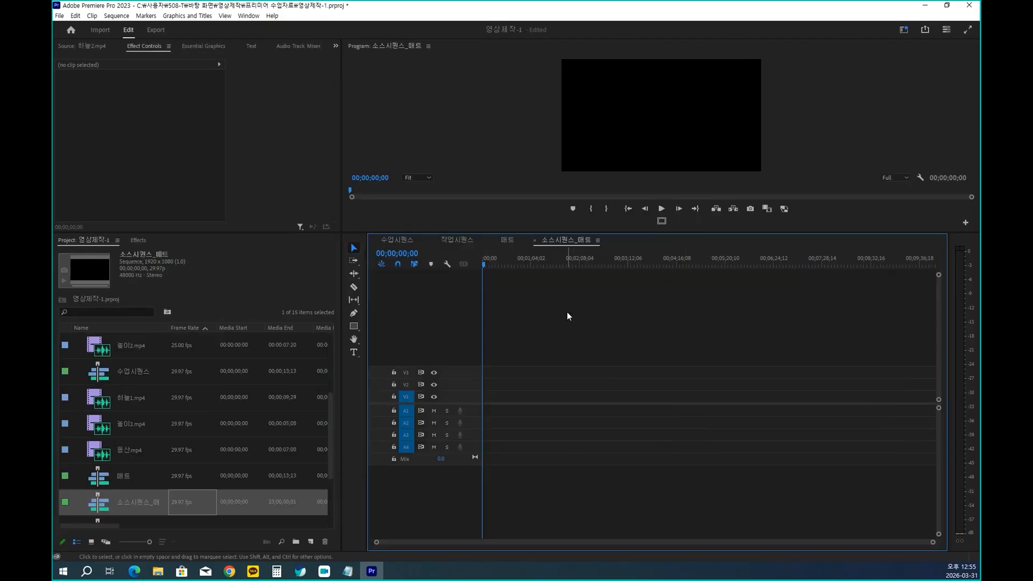
{"action": "left_click_drag", "start_coordinate": [526, 231], "coordinate": [623, 256]}
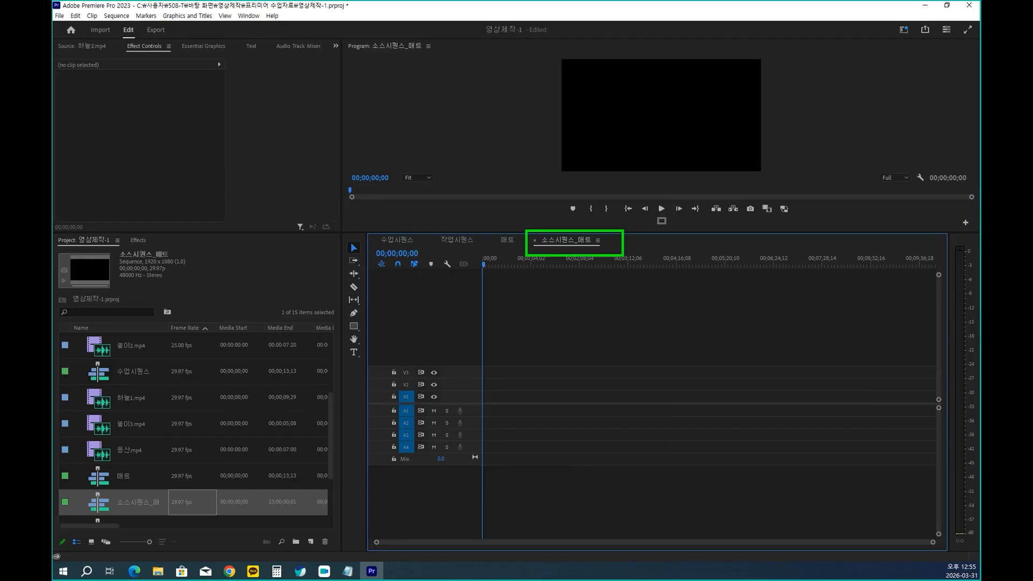
{"action": "mouse_move", "coordinate": [584, 239]}
{"action": "left_mouse_down"}
{"action": "mouse_move", "coordinate": [491, 178]}
{"action": "mouse_move", "coordinate": [401, 223]}
{"action": "mouse_move", "coordinate": [395, 235]}
{"action": "mouse_move", "coordinate": [408, 236]}
{"action": "left_mouse_up"}
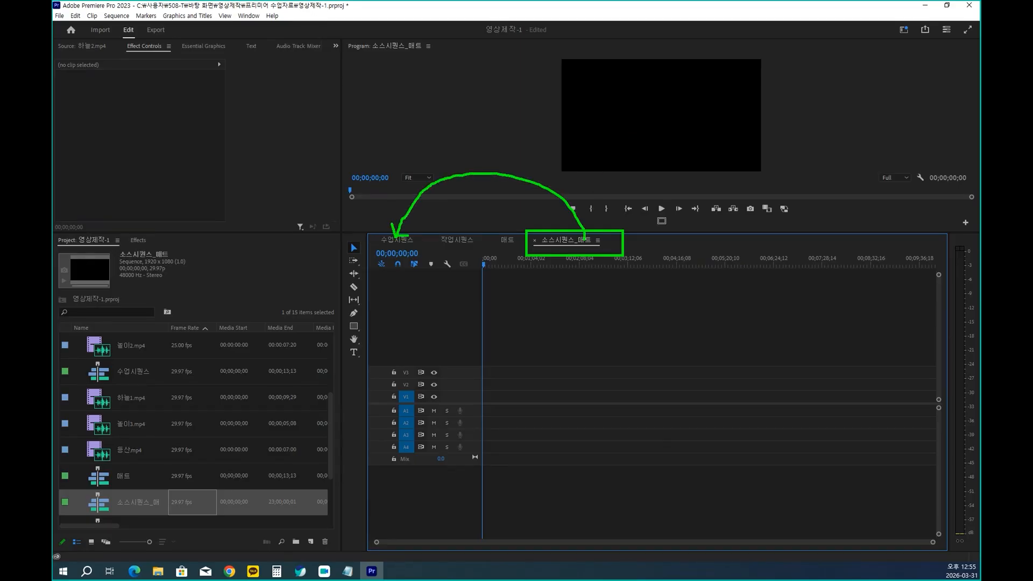
{"action": "key", "text": "Escape"}
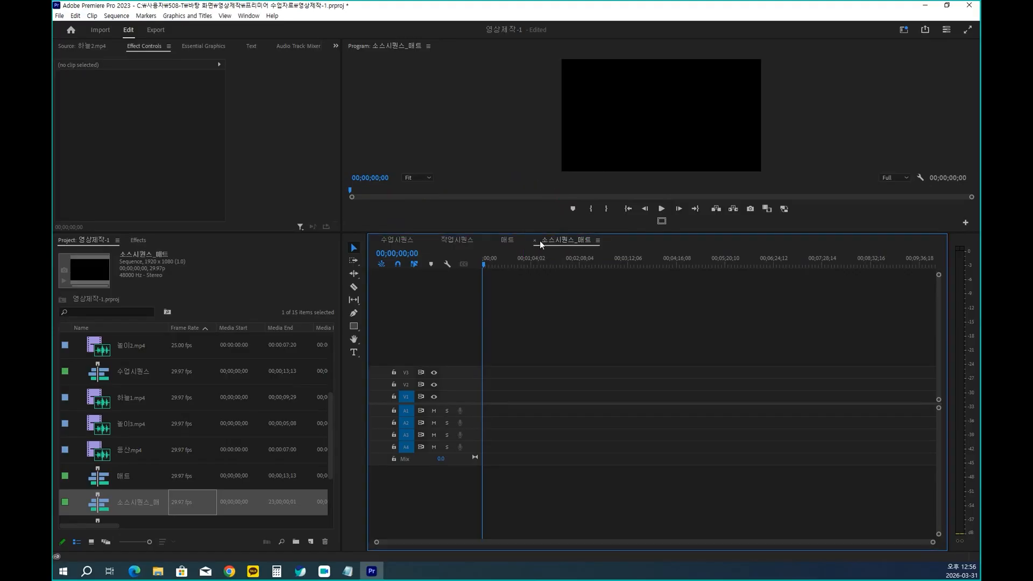
Create a 1920 × 1080 color matte in light red FC6868 and name it 1.
{"action": "left_click", "coordinate": [311, 542]}
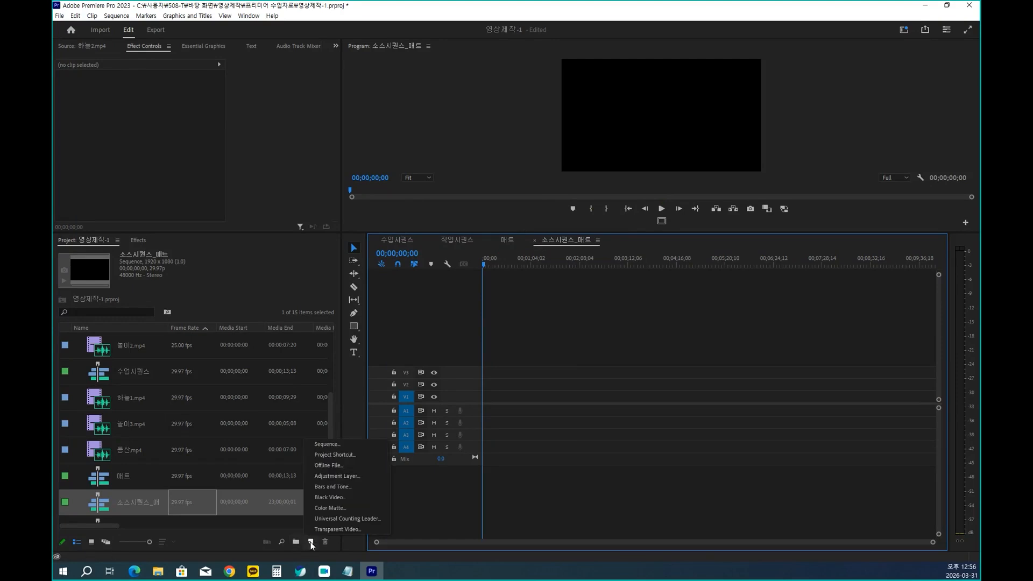
{"action": "left_click", "coordinate": [323, 511]}
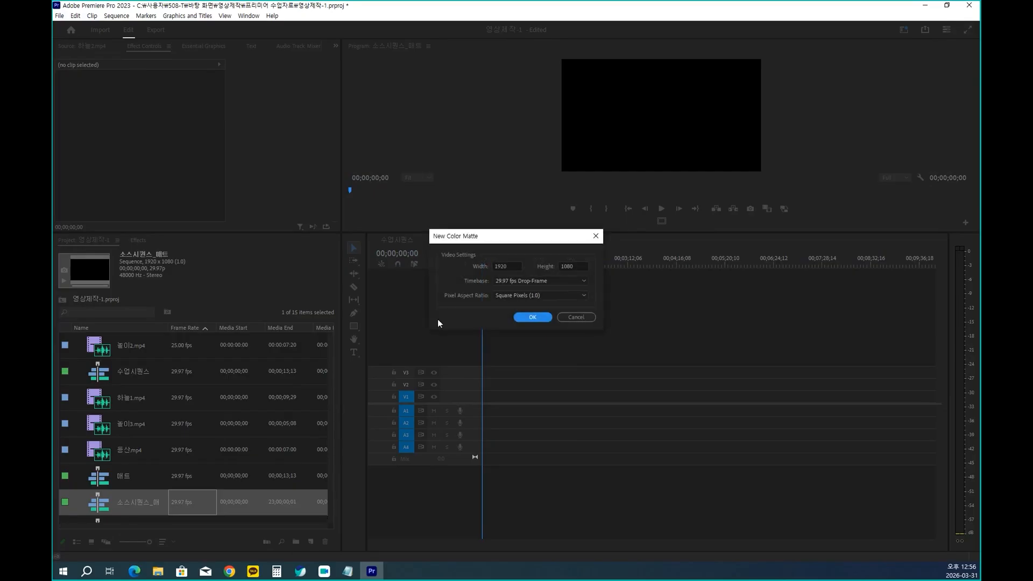
{"action": "left_click", "coordinate": [521, 318]}
{"action": "left_click", "coordinate": [427, 332]}
{"action": "mouse_move", "coordinate": [427, 332]}
{"action": "left_mouse_down"}
{"action": "mouse_move", "coordinate": [400, 347]}
{"action": "mouse_move", "coordinate": [451, 316]}
{"action": "left_mouse_up"}
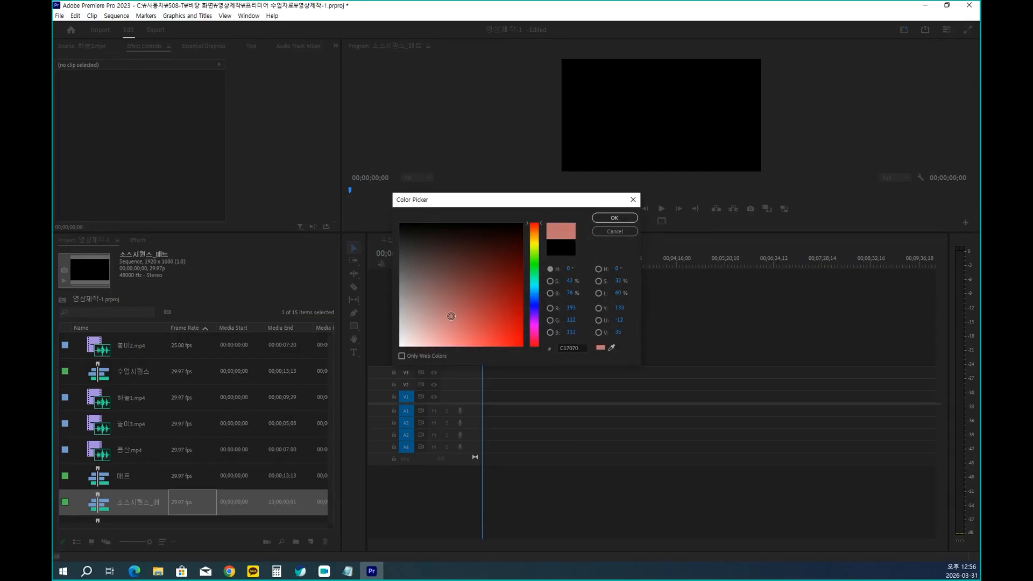
{"action": "left_click", "coordinate": [472, 340]}
{"action": "left_click_drag", "start_coordinate": [472, 340], "coordinate": [472, 344]}
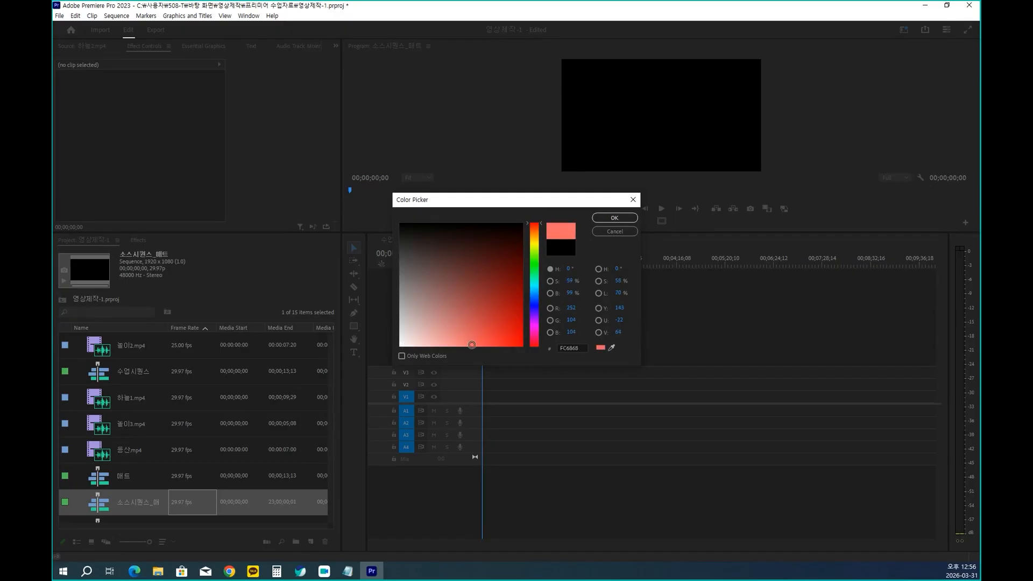
{"action": "left_click", "coordinate": [614, 219]}
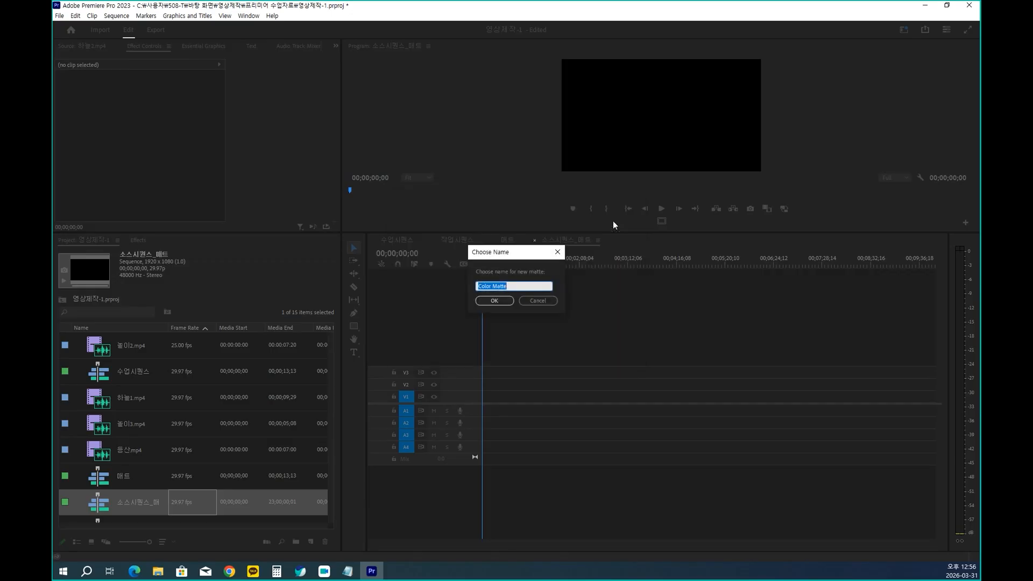
{"action": "type", "text": "1"}
{"action": "key", "text": "Return"}
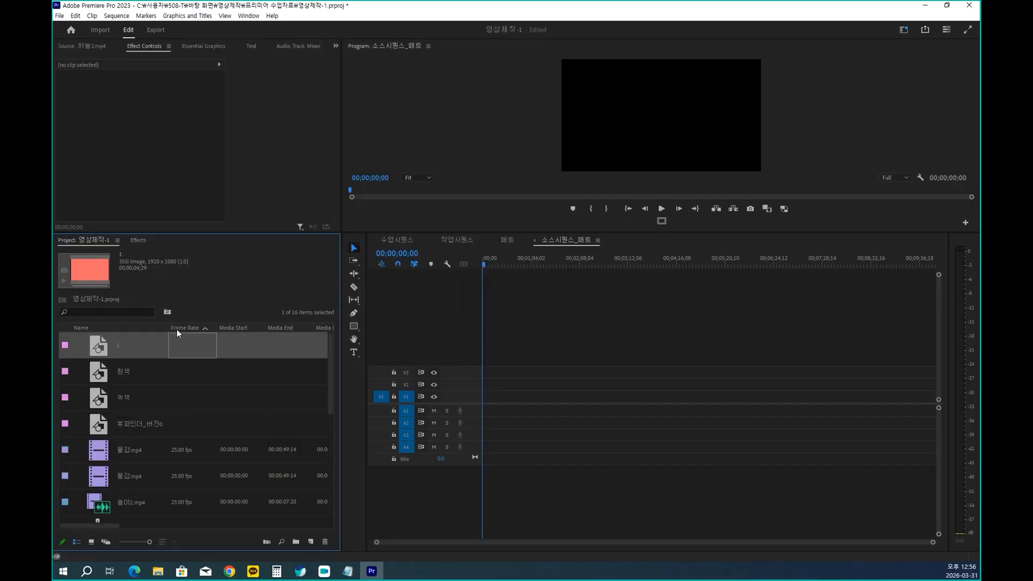
Place color matte 1 at the start of V1, set its duration to 00;00;13;15, and enlarge the program preview.
{"action": "left_click_drag", "start_coordinate": [100, 349], "coordinate": [470, 399]}
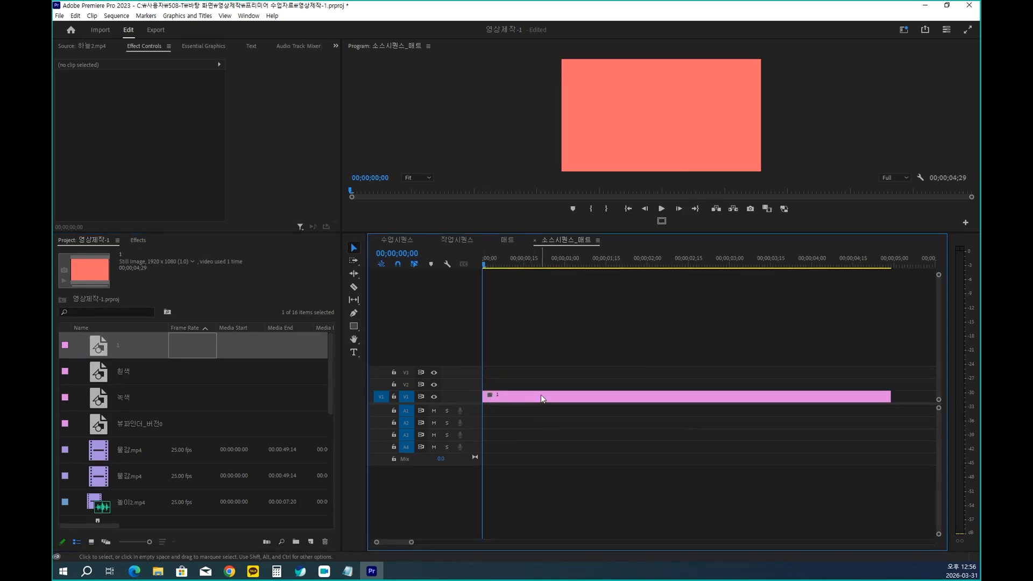
{"action": "right_click", "coordinate": [542, 395]}
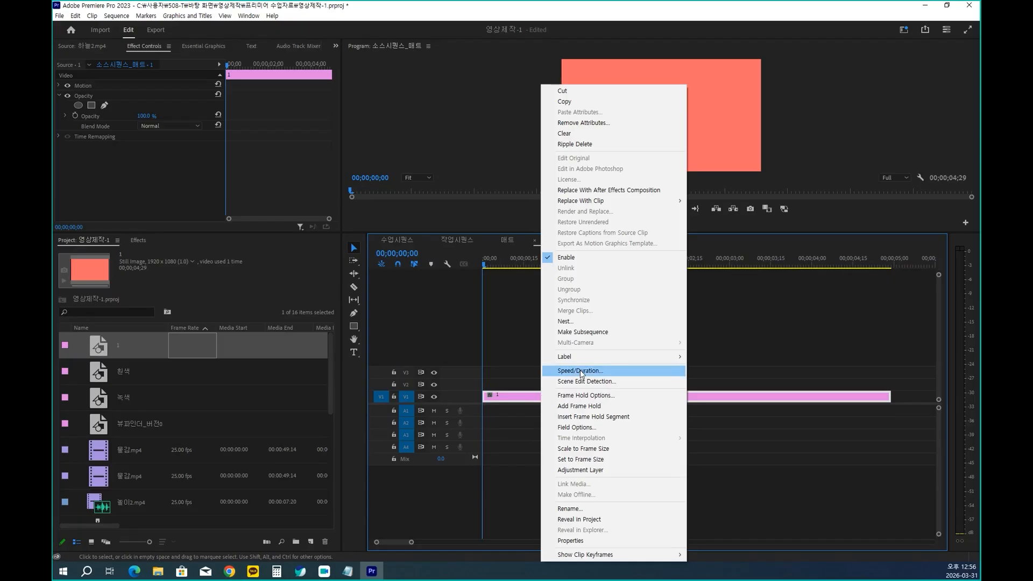
{"action": "left_click", "coordinate": [580, 370]}
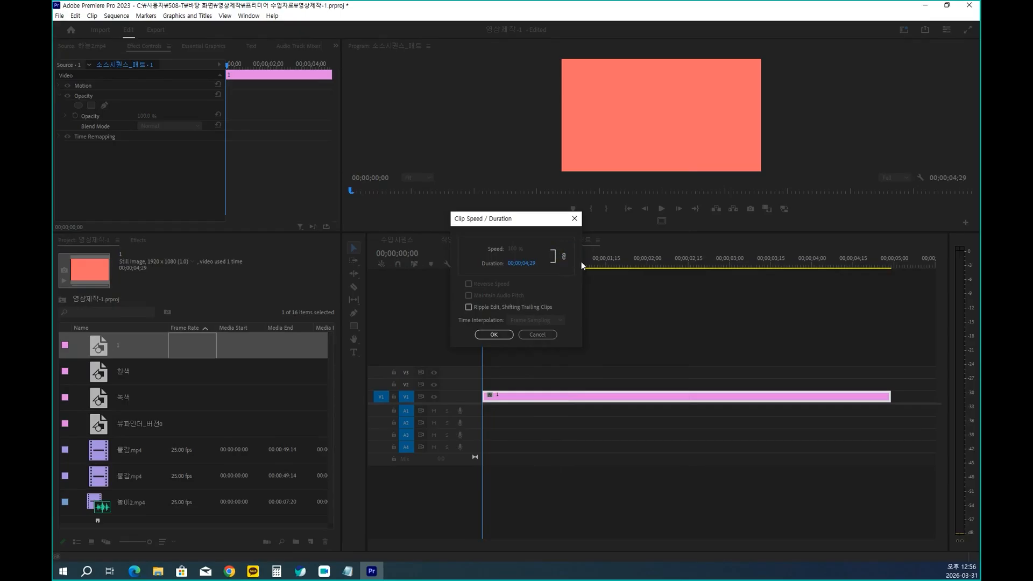
{"action": "left_click", "coordinate": [563, 256]}
{"action": "type", "text": "13.14"}
{"action": "left_click", "coordinate": [500, 336]}
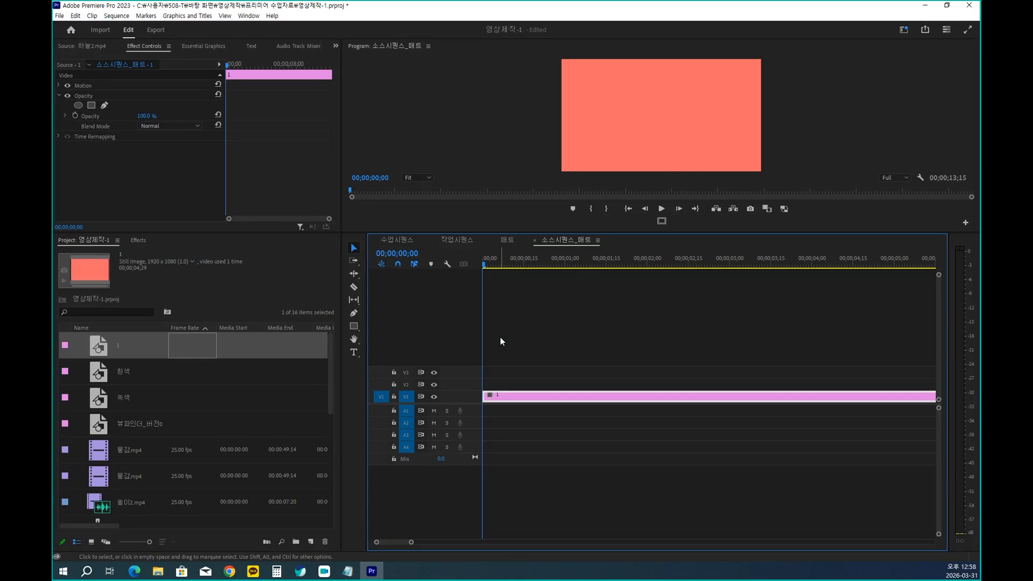
{"action": "left_click_drag", "start_coordinate": [573, 233], "coordinate": [574, 333]}
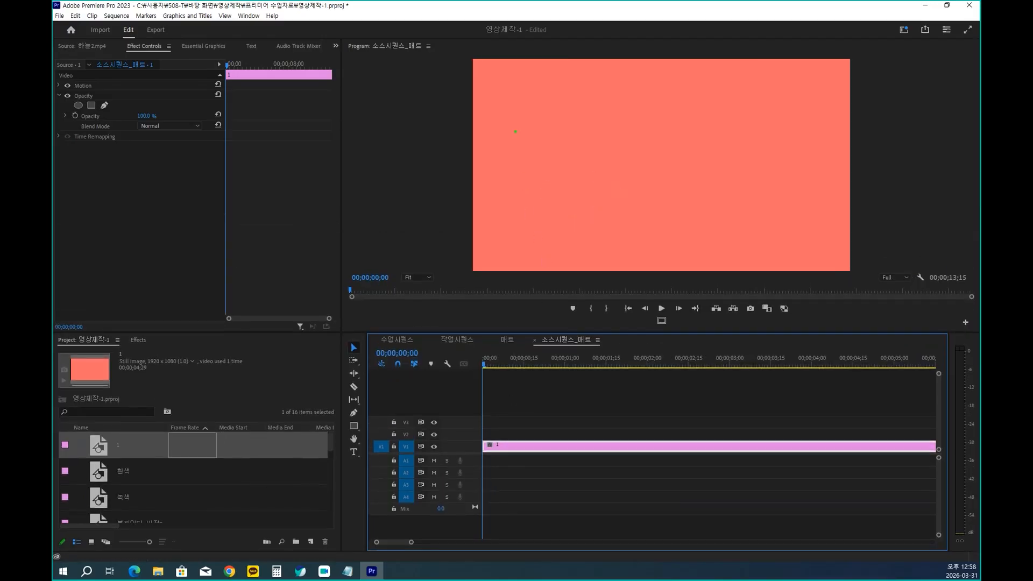
{"action": "left_click_drag", "start_coordinate": [498, 91], "coordinate": [609, 230]}
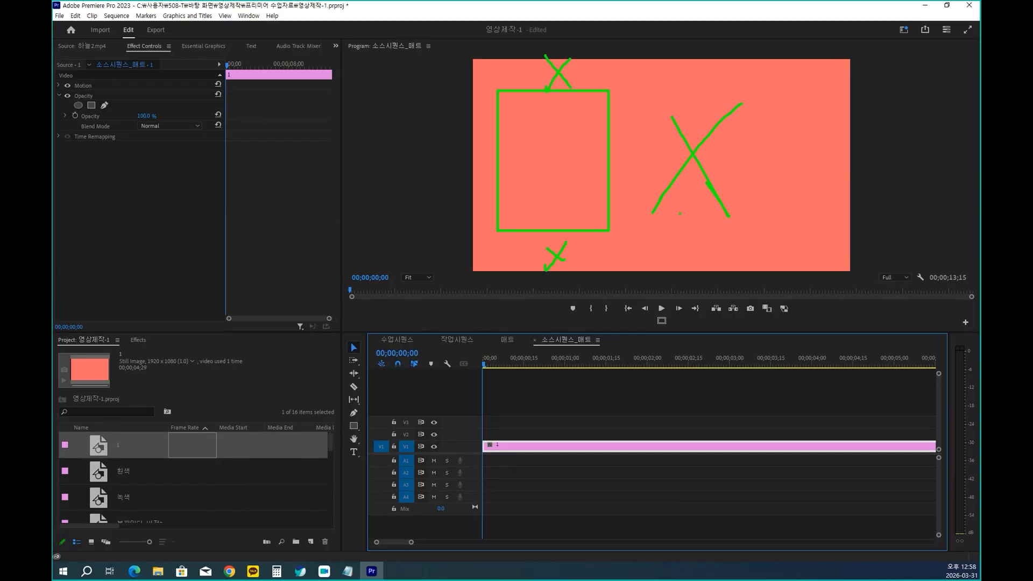
{"action": "left_click_drag", "start_coordinate": [725, 236], "coordinate": [790, 209]}
{"action": "key", "text": "Escape"}
Search the effects for CROP and apply the Crop video effect to clip 1 on V1.
{"action": "left_click", "coordinate": [138, 340]}
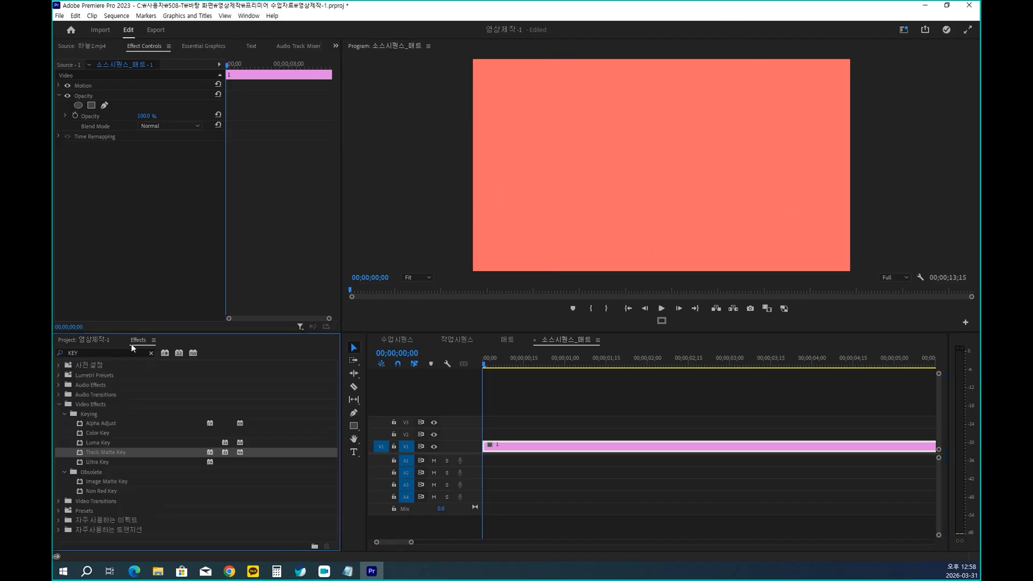
{"action": "left_click", "coordinate": [101, 352]}
{"action": "type", "text": "ㅊ개"}
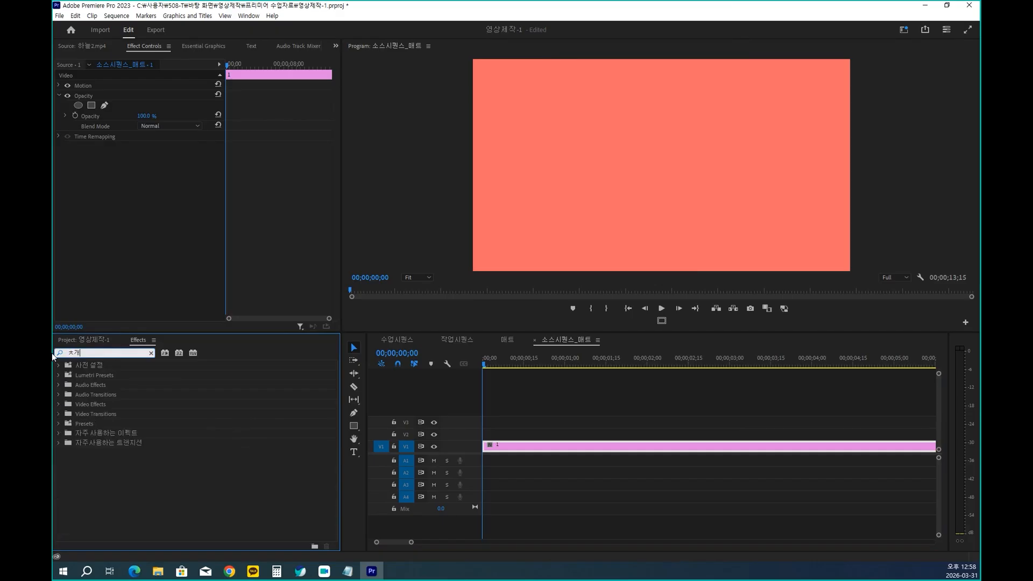
{"action": "type", "text": "CROP"}
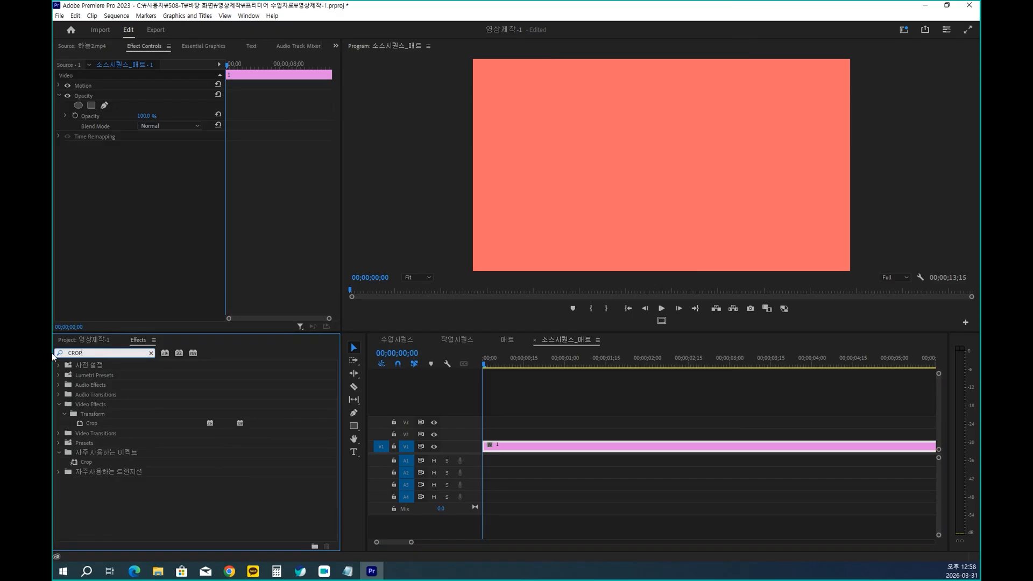
{"action": "double_click", "coordinate": [93, 423]}
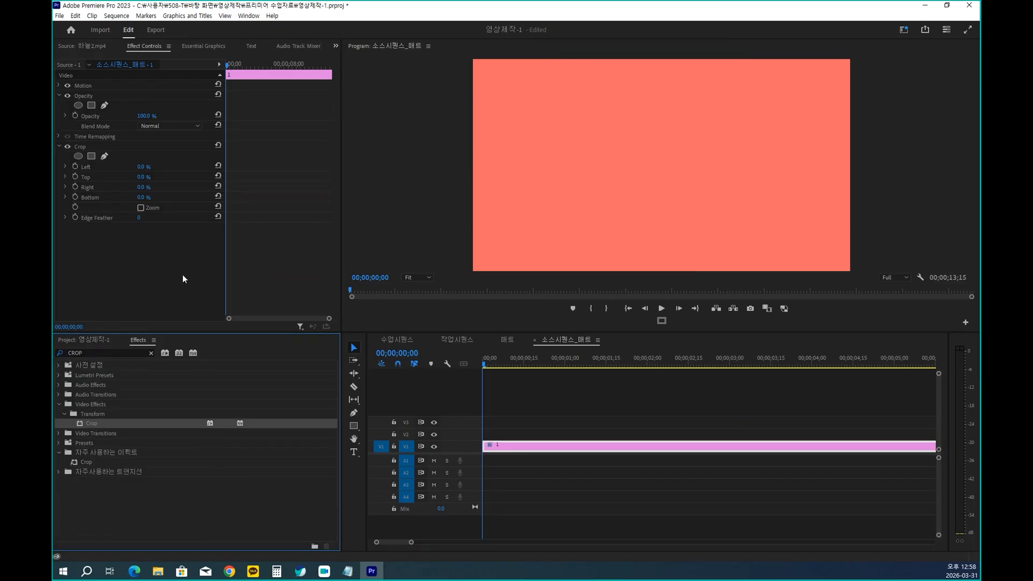
Try a Left crop value of 10 % on clip 1.
{"action": "left_click", "coordinate": [150, 166]}
{"action": "type", "text": "10"}
{"action": "key", "text": "Return"}
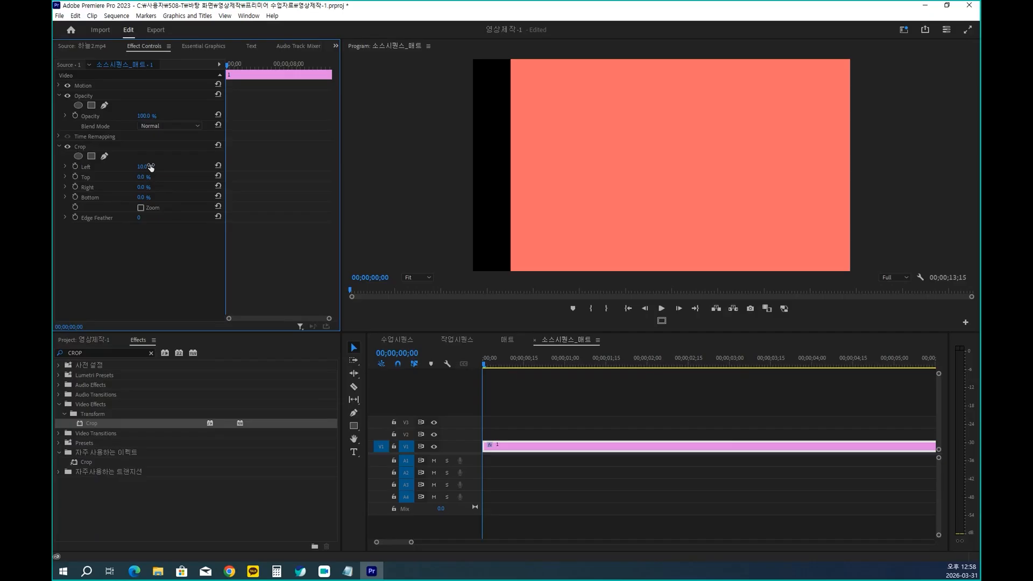
Set the Left, Top and Bottom crop values of clip 1 to 5 % each.
{"action": "left_click", "coordinate": [150, 167]}
{"action": "type", "text": "5"}
{"action": "key", "text": "Return"}
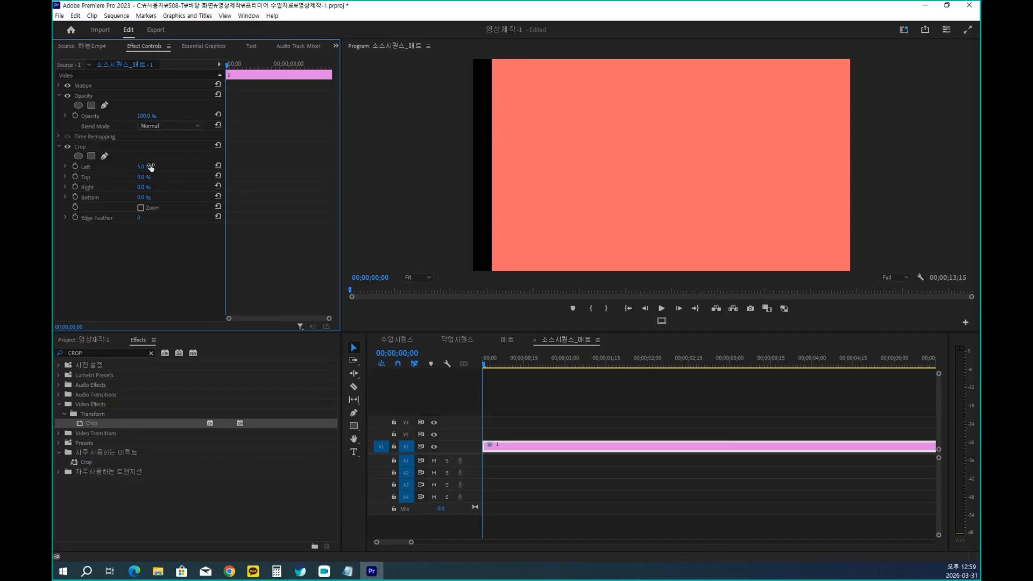
{"action": "left_click", "coordinate": [150, 175]}
{"action": "type", "text": "5"}
{"action": "key", "text": "Return"}
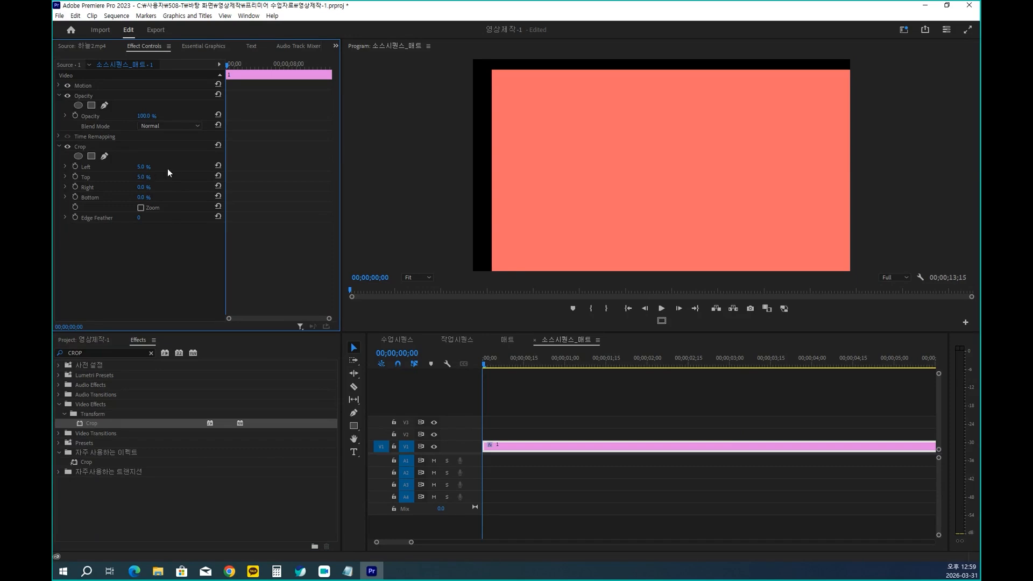
{"action": "left_click", "coordinate": [151, 196]}
{"action": "type", "text": "5"}
{"action": "key", "text": "Return"}
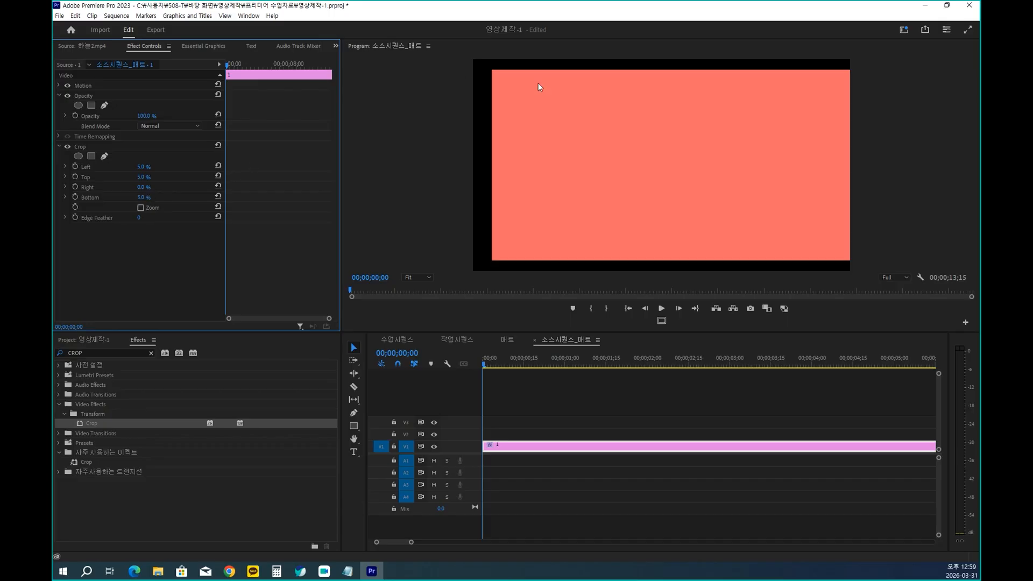
{"action": "left_click_drag", "start_coordinate": [570, 61], "coordinate": [580, 284]}
{"action": "mouse_move", "coordinate": [634, 64]}
{"action": "left_mouse_down"}
{"action": "mouse_move", "coordinate": [635, 315]}
{"action": "mouse_move", "coordinate": [642, 298]}
{"action": "left_mouse_up"}
{"action": "left_click_drag", "start_coordinate": [721, 49], "coordinate": [728, 334]}
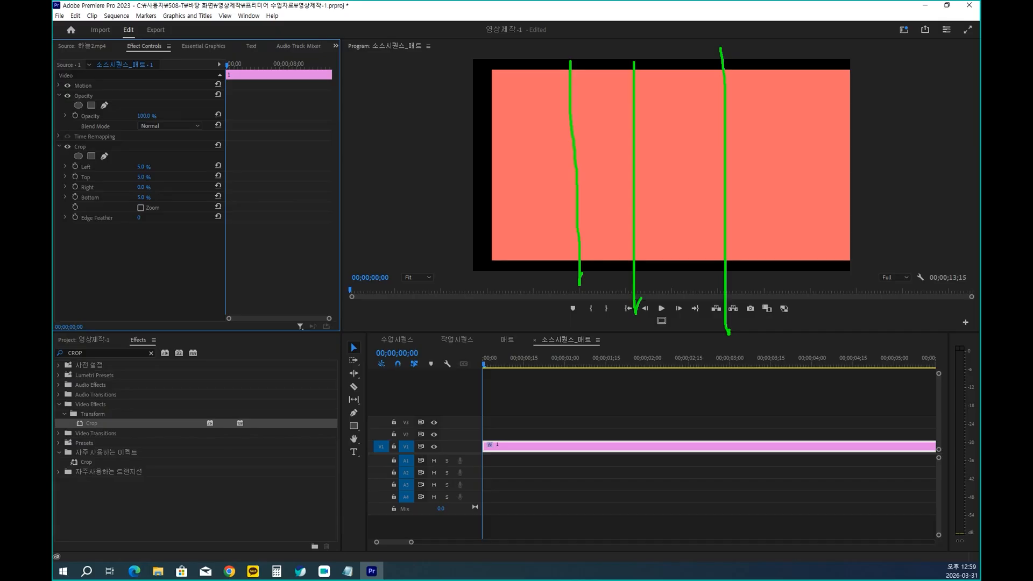
{"action": "key", "text": "Escape"}
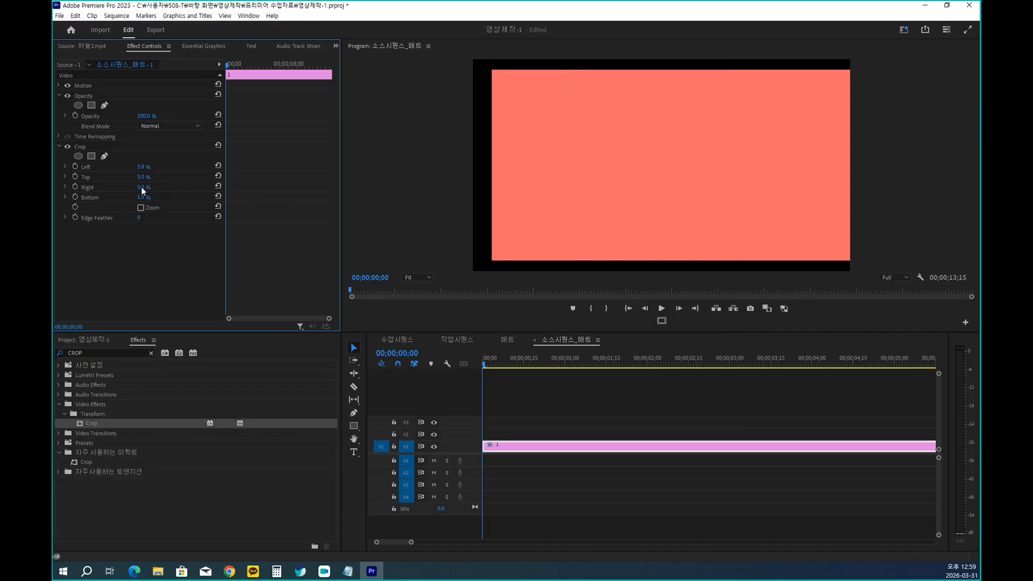
Try 33 % for the Right crop value of clip 1 and settle on 67 %.
{"action": "type", "text": "33"}
{"action": "key", "text": "Return"}
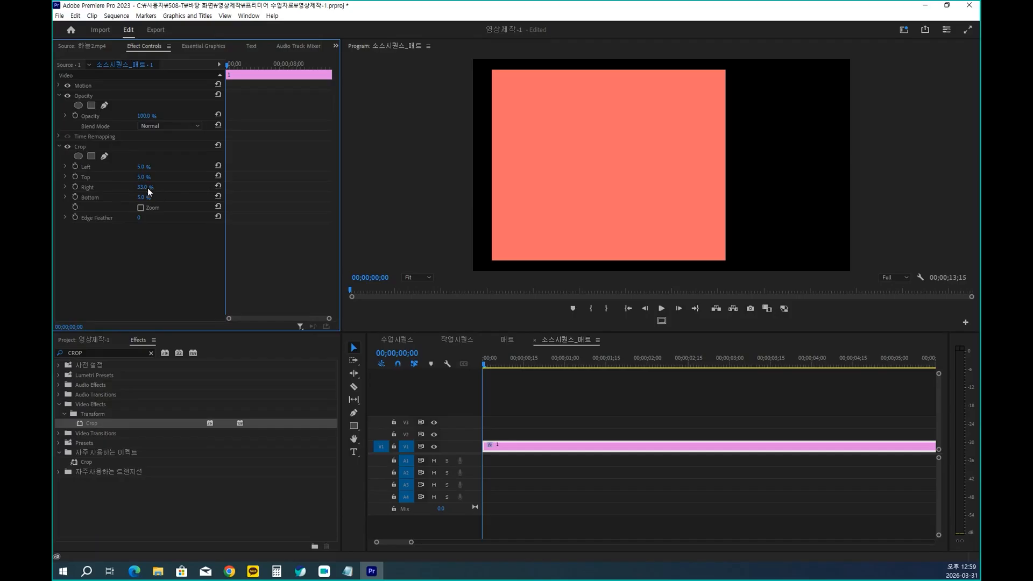
{"action": "type", "text": "67"}
{"action": "key", "text": "Return"}
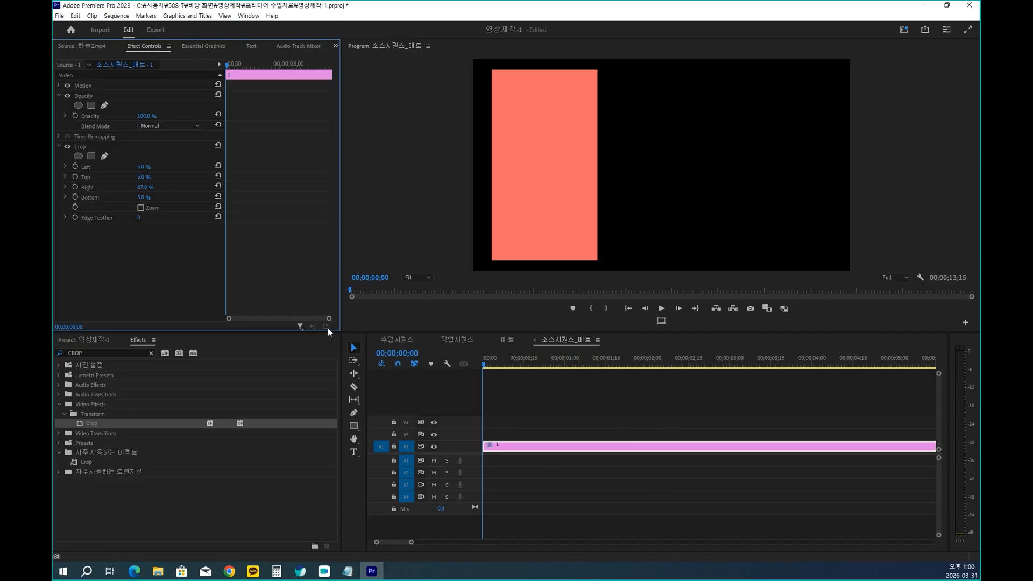
{"action": "left_click", "coordinate": [76, 168]}
{"action": "left_click", "coordinate": [76, 167]}
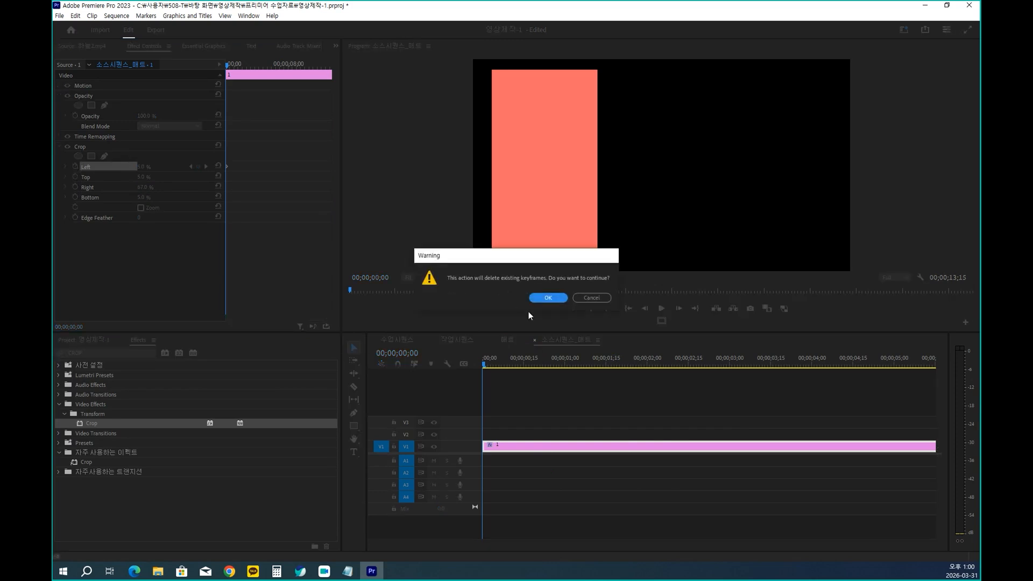
{"action": "left_click", "coordinate": [545, 297]}
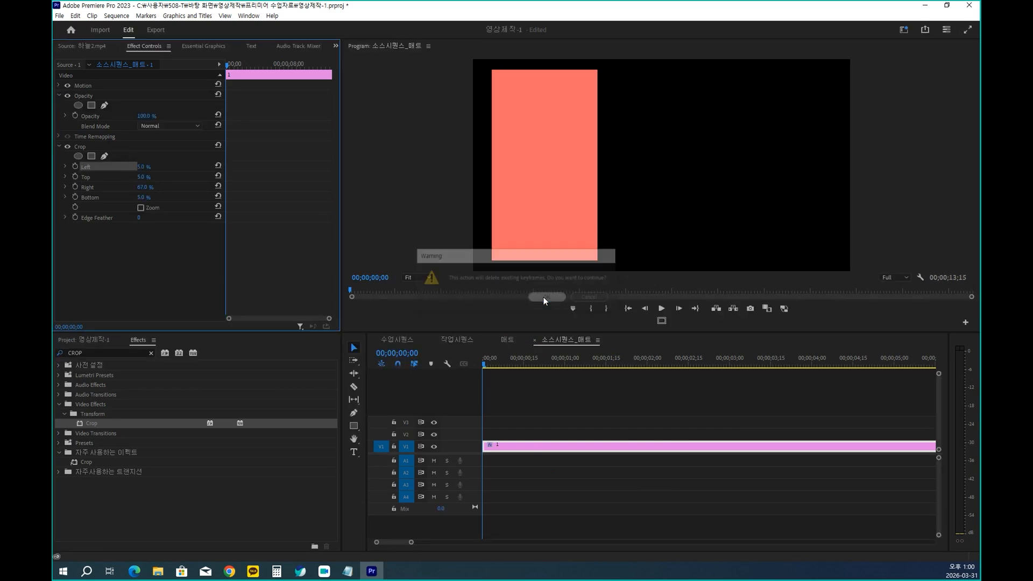
Enable keyframing for the Top and Bottom crop of clip 1 at 00;00;00;00 and set both to 50 %.
{"action": "left_click", "coordinate": [75, 177]}
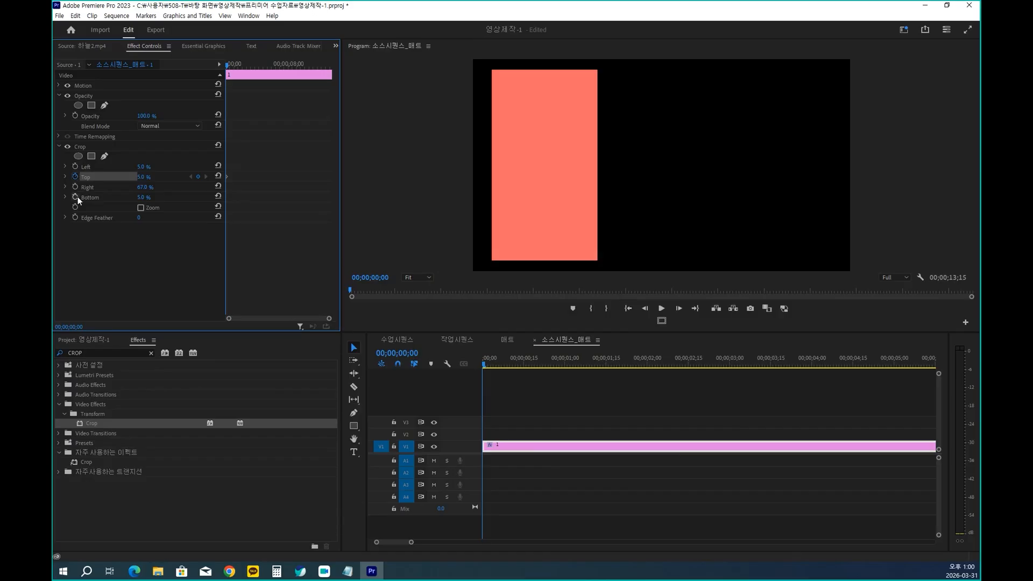
{"action": "left_click", "coordinate": [76, 197]}
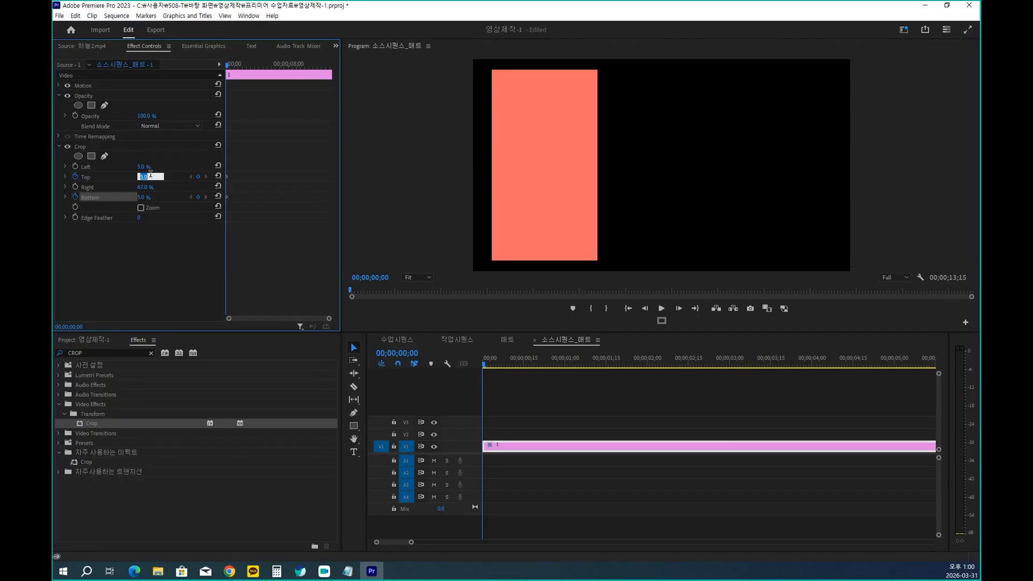
{"action": "type", "text": "50"}
{"action": "key", "text": "Return"}
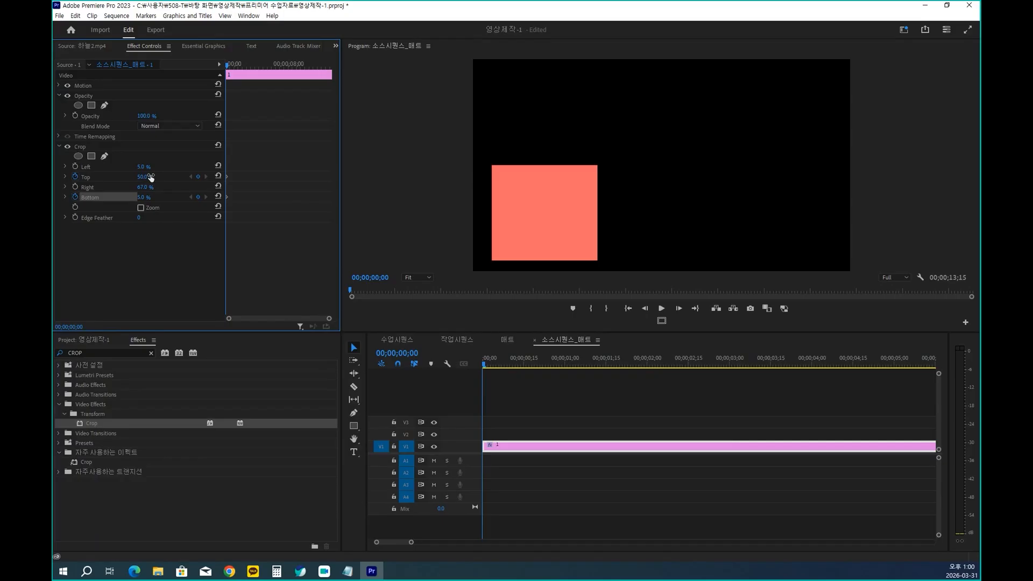
{"action": "left_click", "coordinate": [145, 197]}
{"action": "type", "text": "50"}
{"action": "key", "text": "Return"}
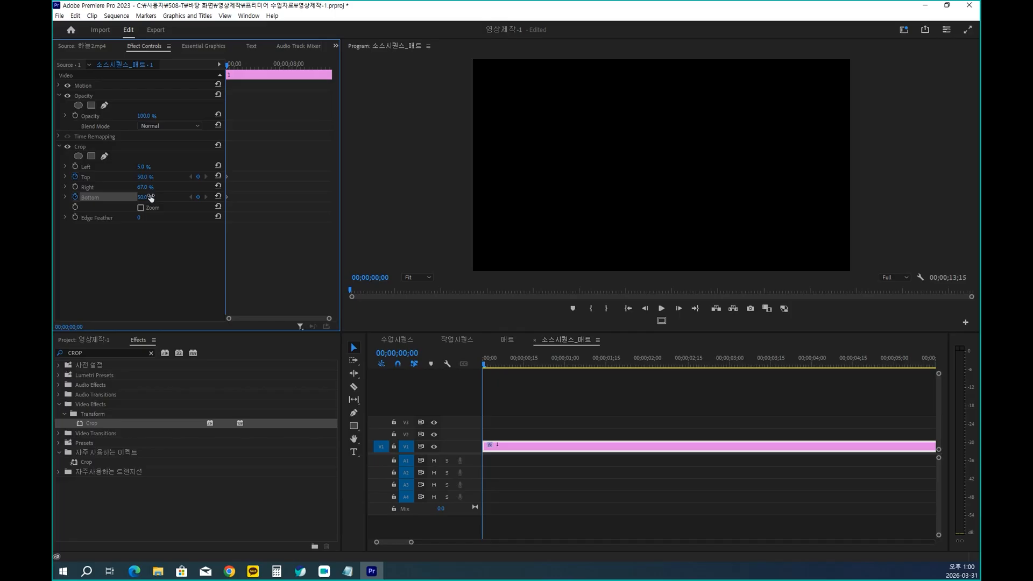
At 00;00;01;00, keyframe the Top and Bottom crop values of clip 1 at 5 % each.
{"action": "left_click", "coordinate": [405, 354]}
{"action": "type", "text": "1;00"}
{"action": "key", "text": "Return"}
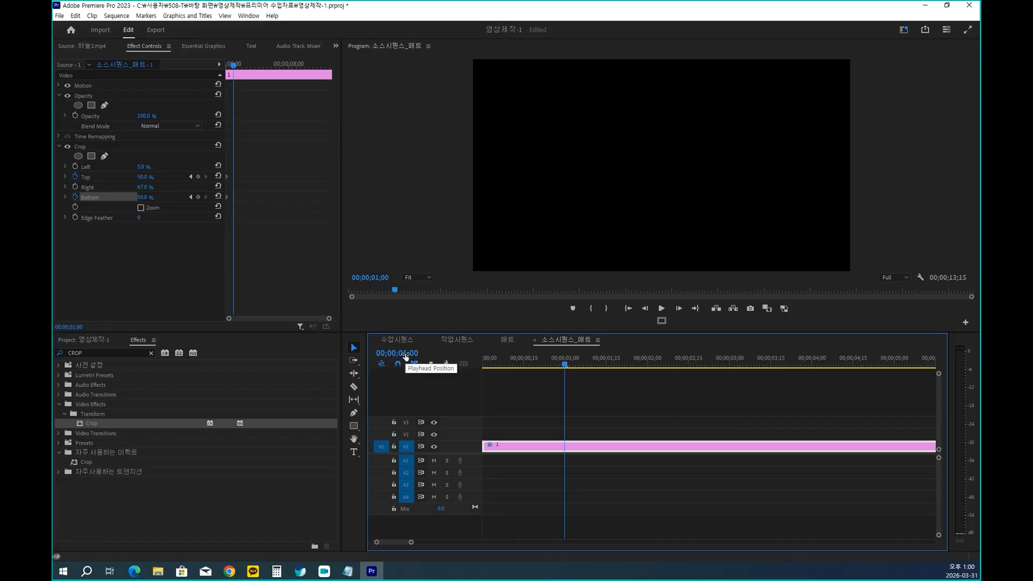
{"action": "left_click", "coordinate": [146, 177]}
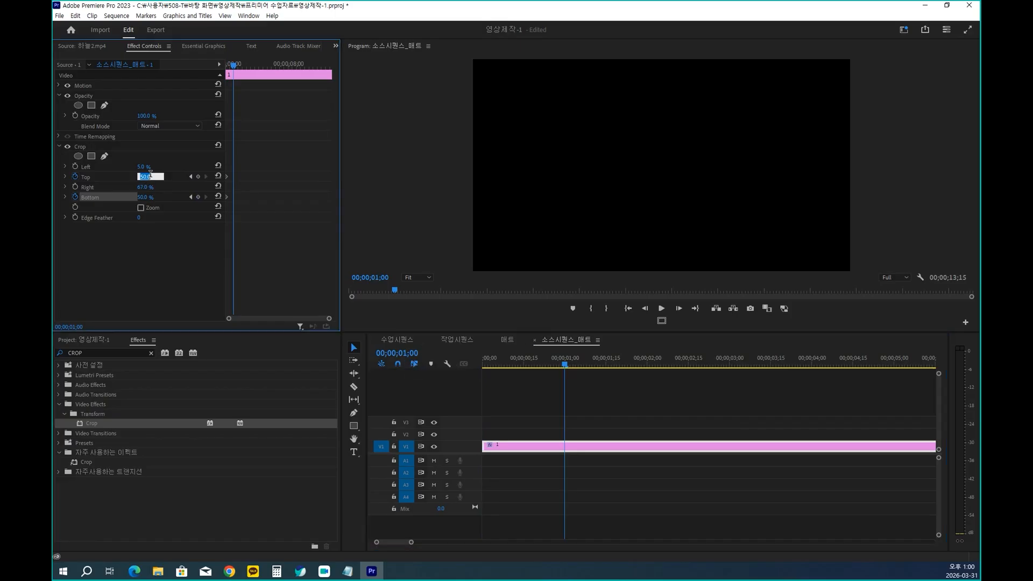
{"action": "type", "text": "5"}
{"action": "key", "text": "Return"}
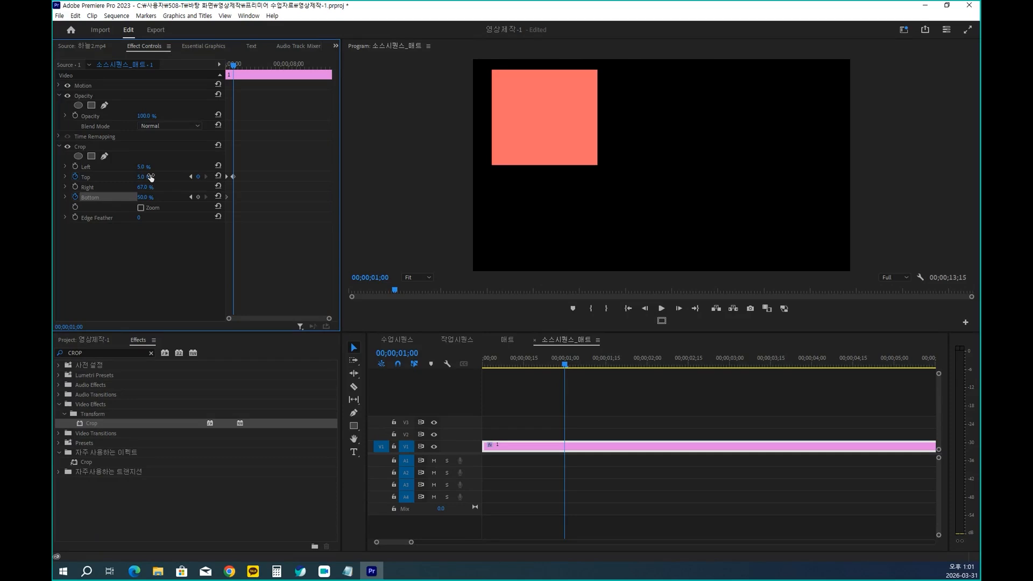
{"action": "left_click", "coordinate": [142, 198]}
{"action": "type", "text": "5"}
{"action": "key", "text": "Return"}
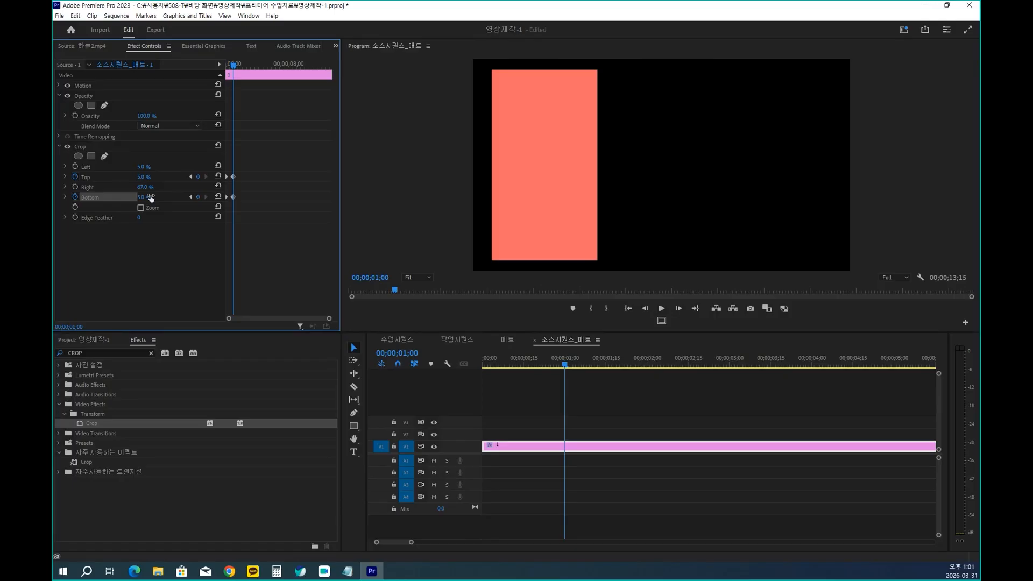
Play the sequence from the start several times to check the opening crop animation of the single matte.
{"action": "key", "text": "Home"}
{"action": "key", "text": "space"}
{"action": "key", "text": "Home"}
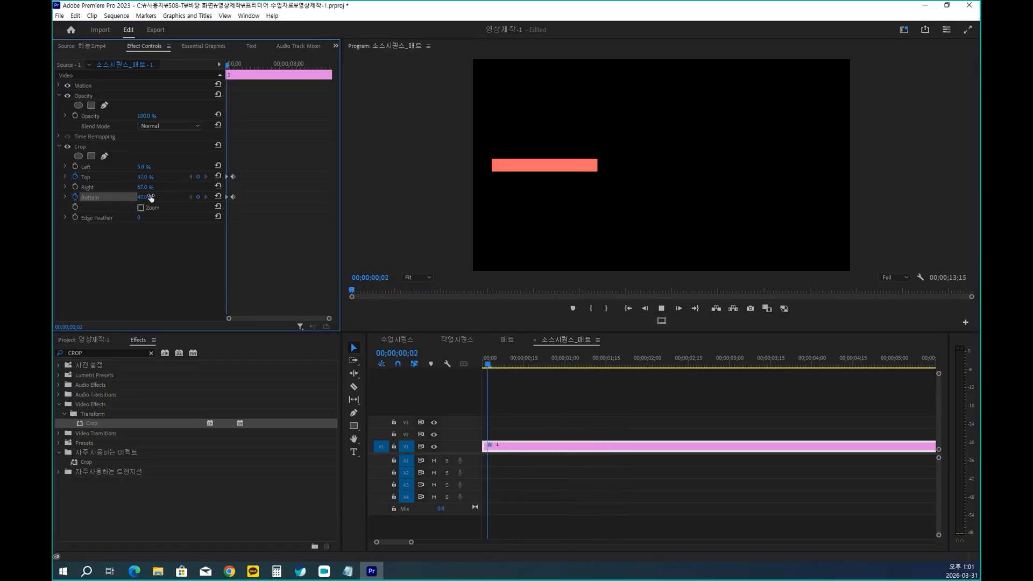
{"action": "key", "text": "Home"}
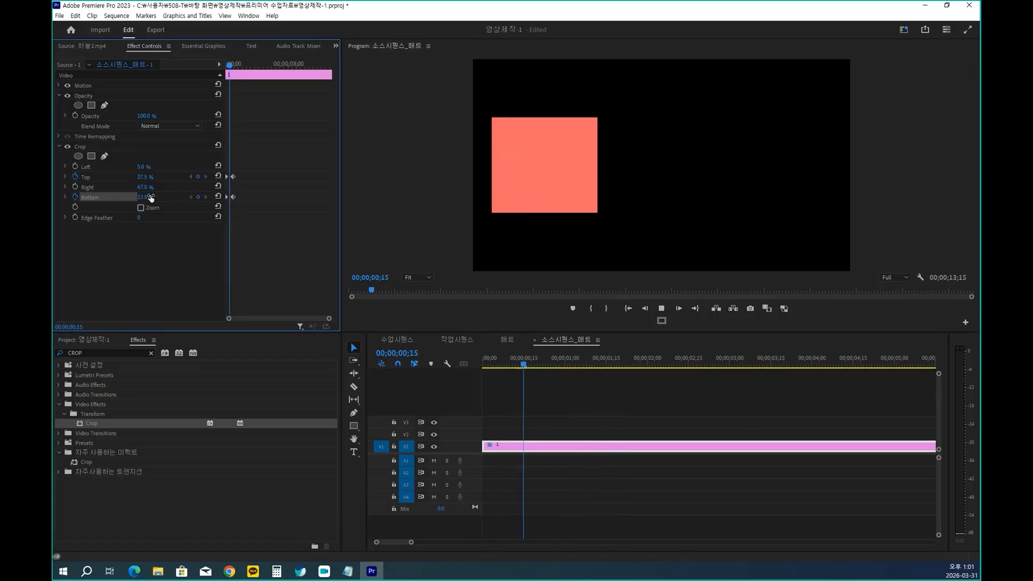
{"action": "key", "text": "Home"}
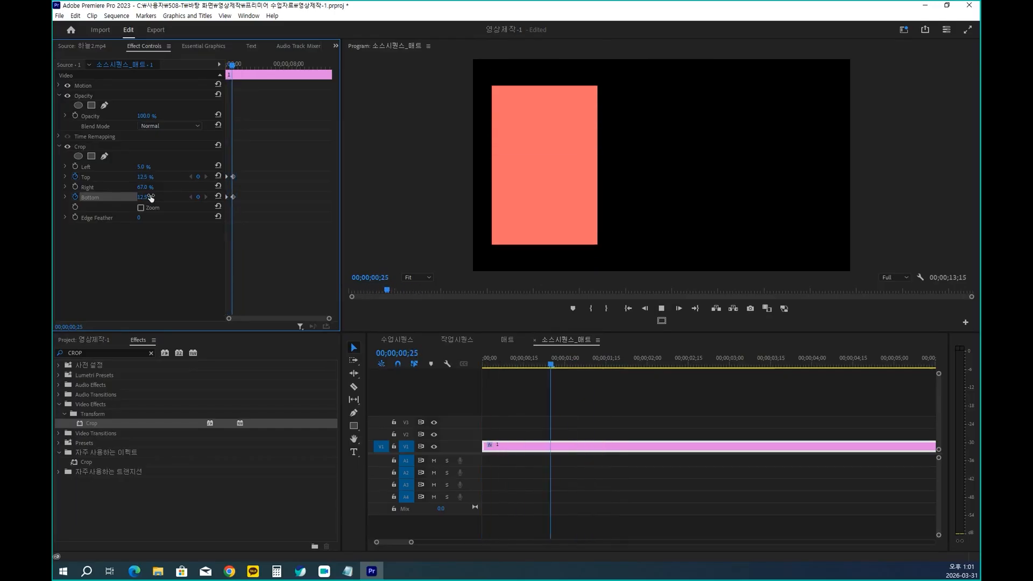
{"action": "key", "text": "Home"}
{"action": "key", "text": "Home"}
{"action": "key", "text": "Home"}
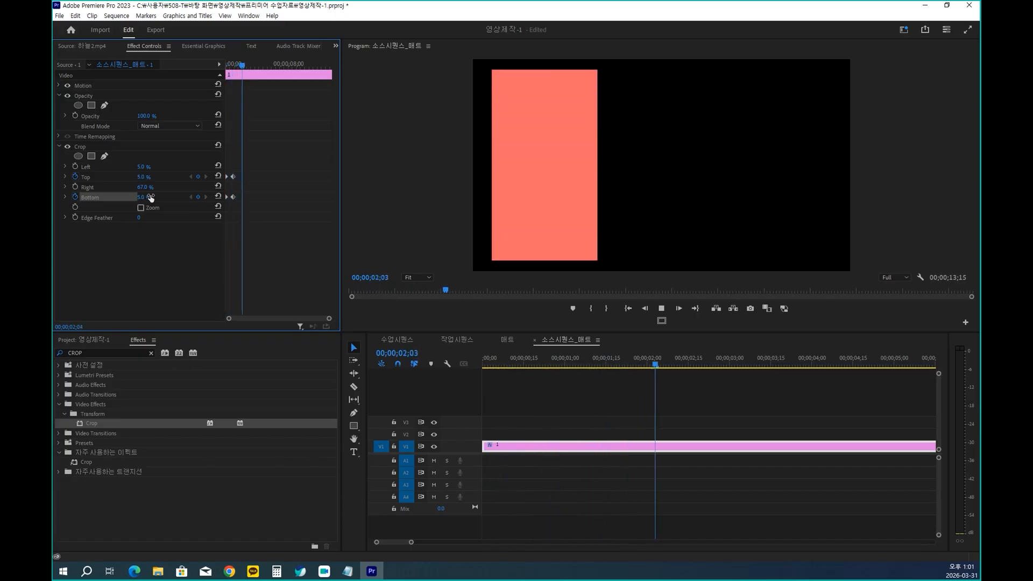
{"action": "key", "text": "Home"}
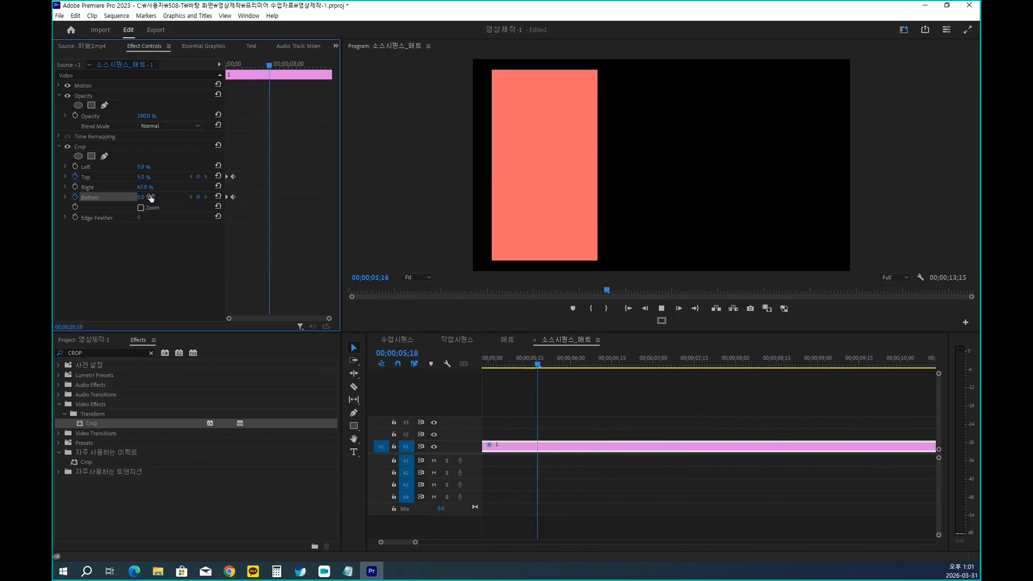
{"action": "key", "text": "Home"}
{"action": "key", "text": "Home"}
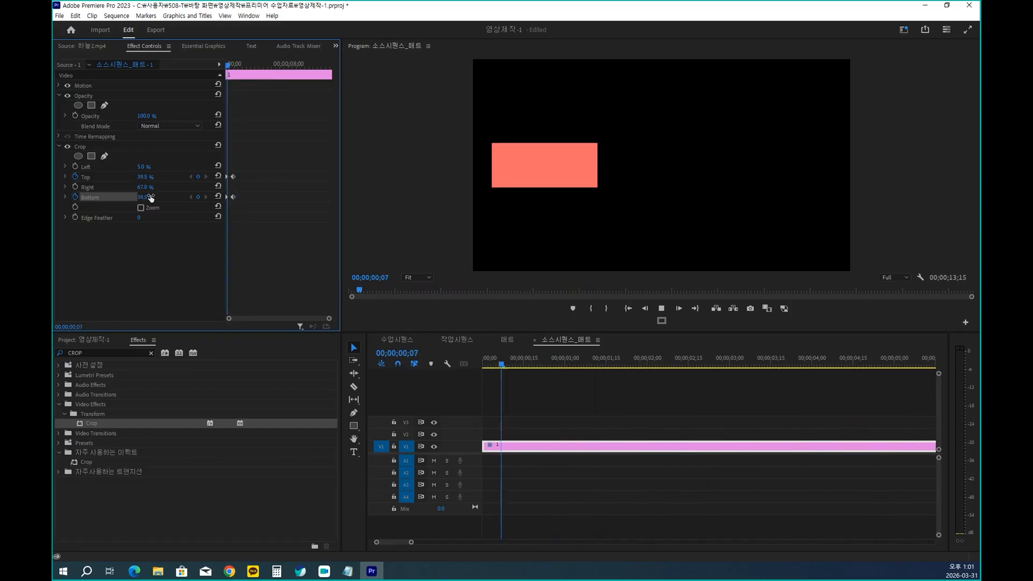
{"action": "key", "text": "Home"}
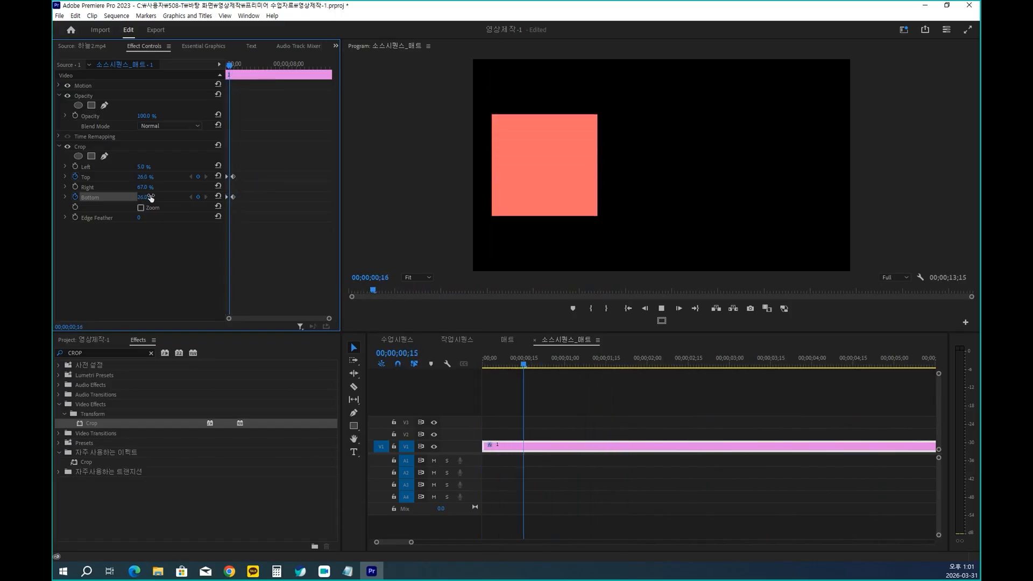
{"action": "key", "text": "Home"}
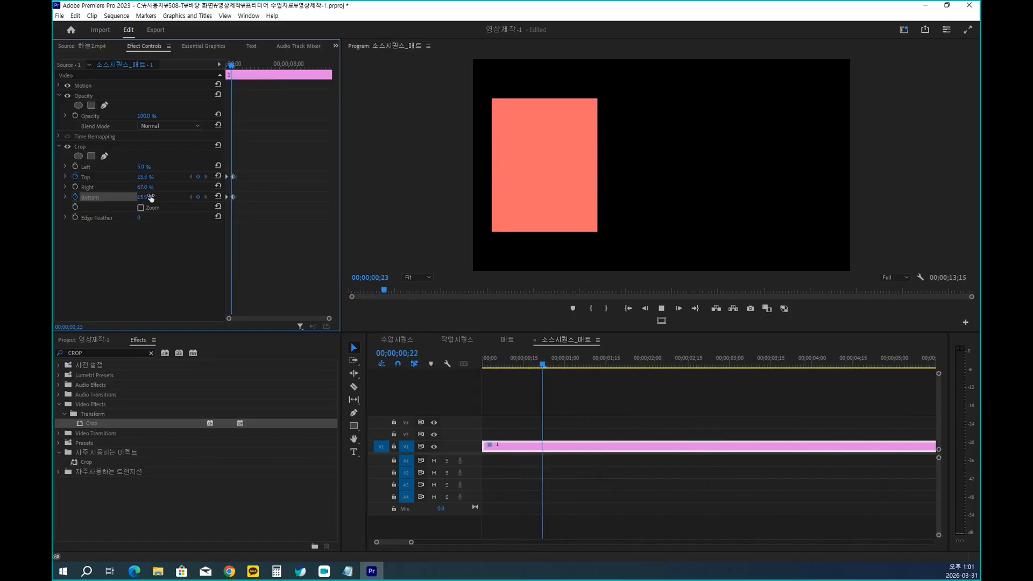
{"action": "key", "text": "space"}
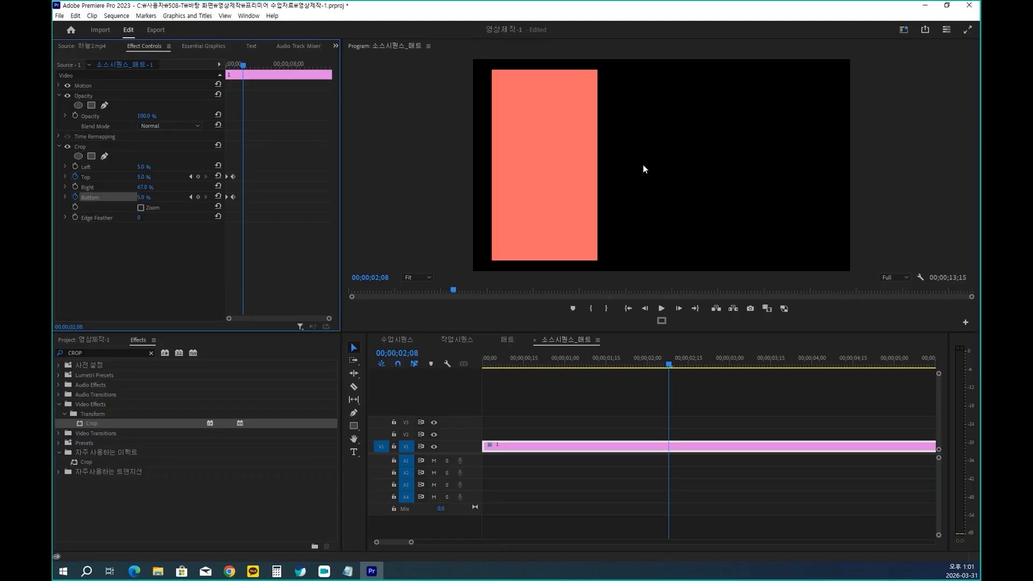
{"action": "left_click_drag", "start_coordinate": [620, 75], "coordinate": [737, 251]}
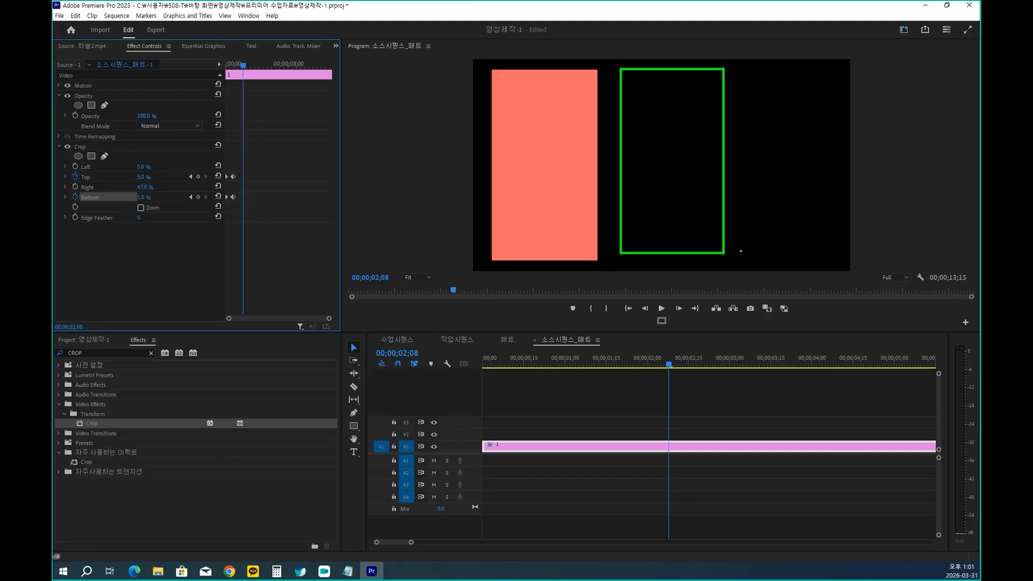
{"action": "key", "text": "Escape"}
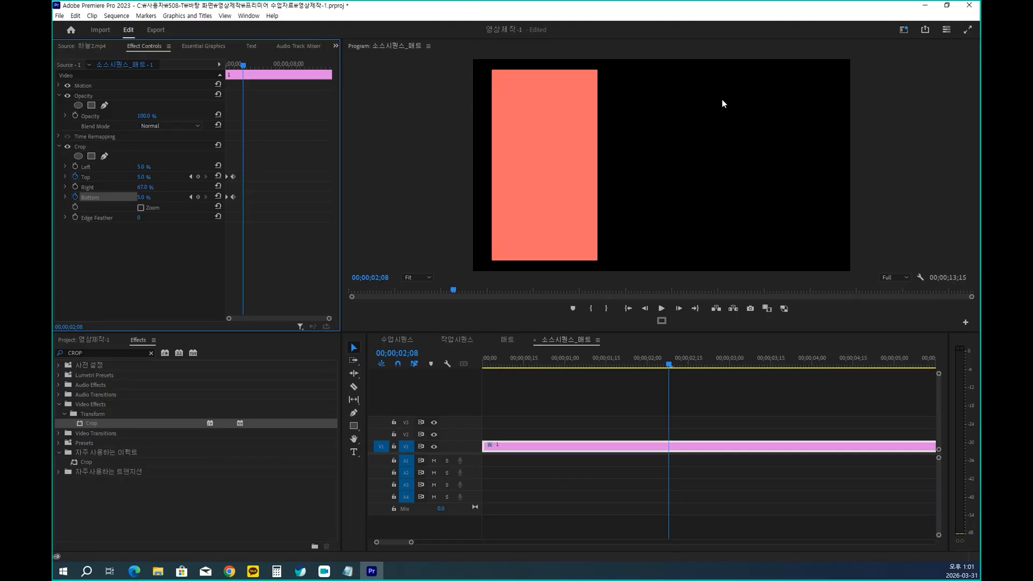
Duplicate clip 1 from V1 onto V2 and move the copy's rectangle to the middle of the frame.
{"action": "left_click_drag", "start_coordinate": [548, 449], "coordinate": [550, 432]}
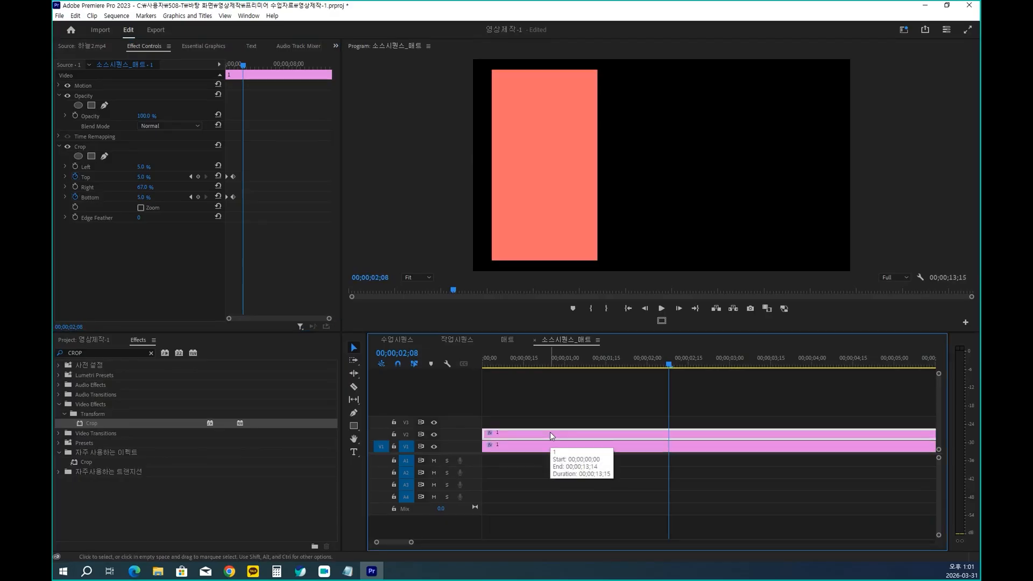
{"action": "left_click", "coordinate": [545, 153]}
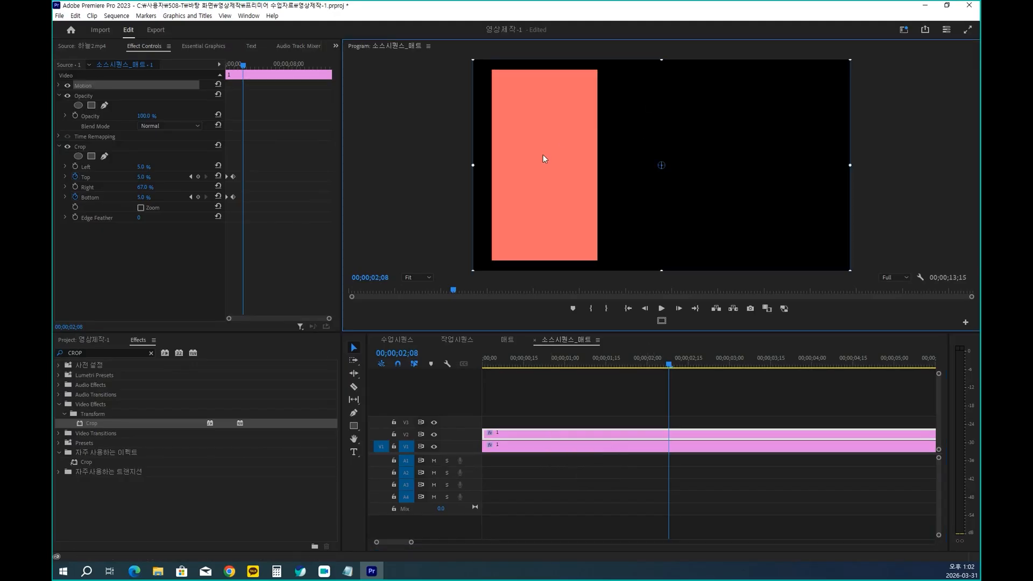
{"action": "left_click_drag", "start_coordinate": [556, 171], "coordinate": [680, 171]}
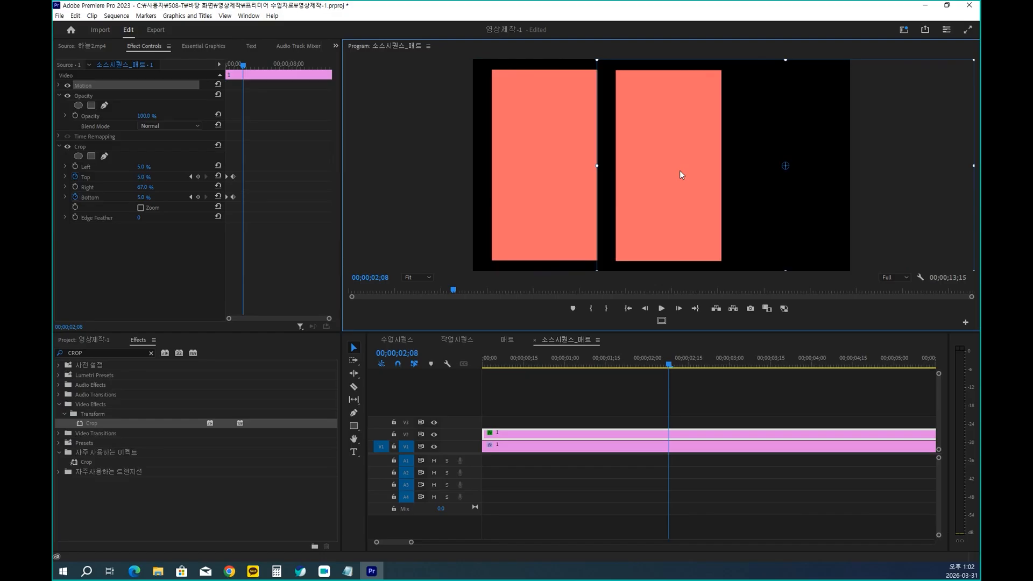
Duplicate the V2 clip onto V3, place its rectangle in the right third of the frame, and nudge the middle one slightly left.
{"action": "left_click", "coordinate": [538, 432]}
{"action": "left_click_drag", "start_coordinate": [538, 432], "coordinate": [537, 418]}
{"action": "left_click", "coordinate": [680, 150]}
{"action": "left_click_drag", "start_coordinate": [661, 213], "coordinate": [779, 209]}
{"action": "left_click_drag", "start_coordinate": [683, 213], "coordinate": [679, 213]}
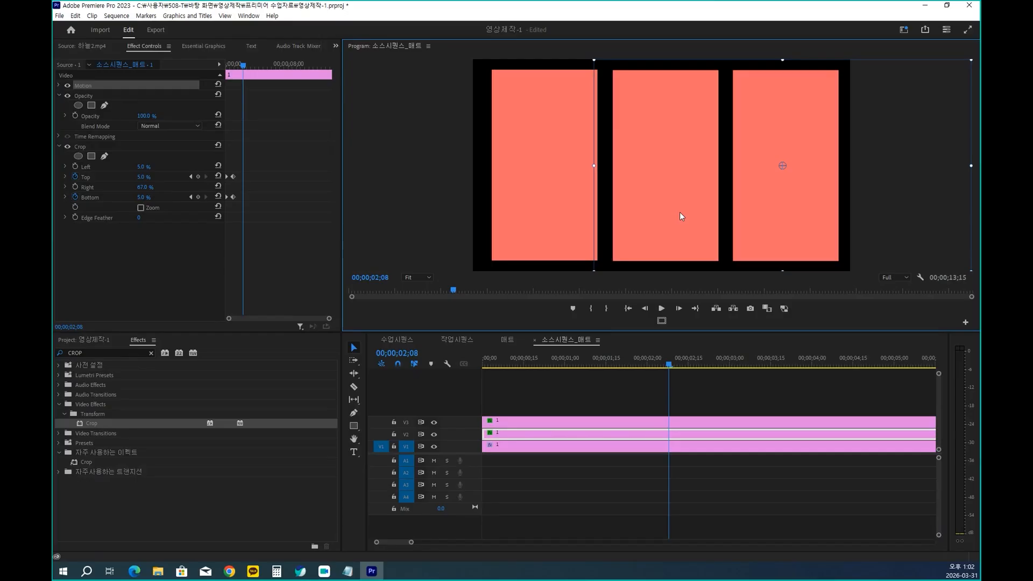
{"action": "left_click", "coordinate": [211, 46]}
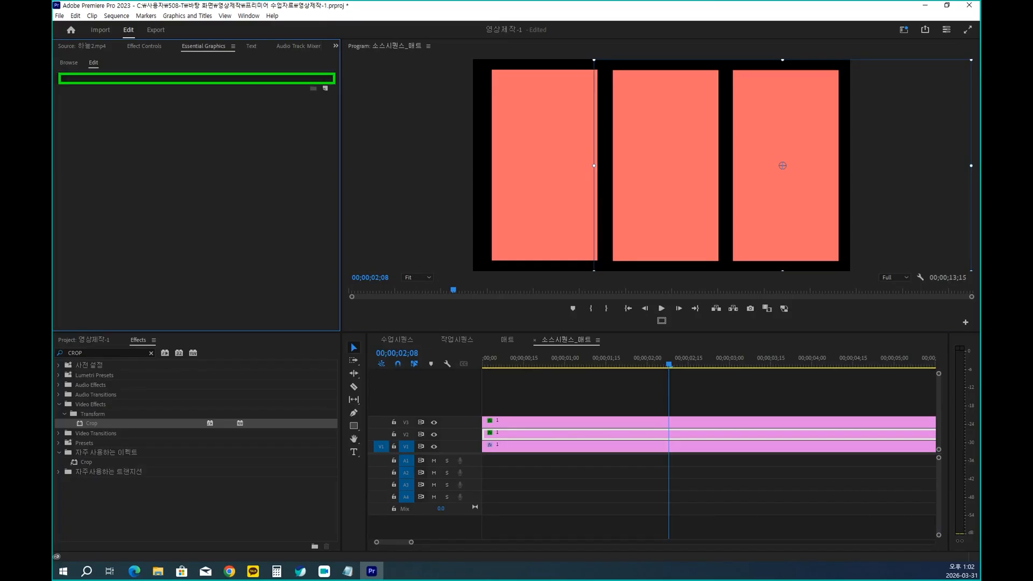
{"action": "left_click", "coordinate": [146, 48]}
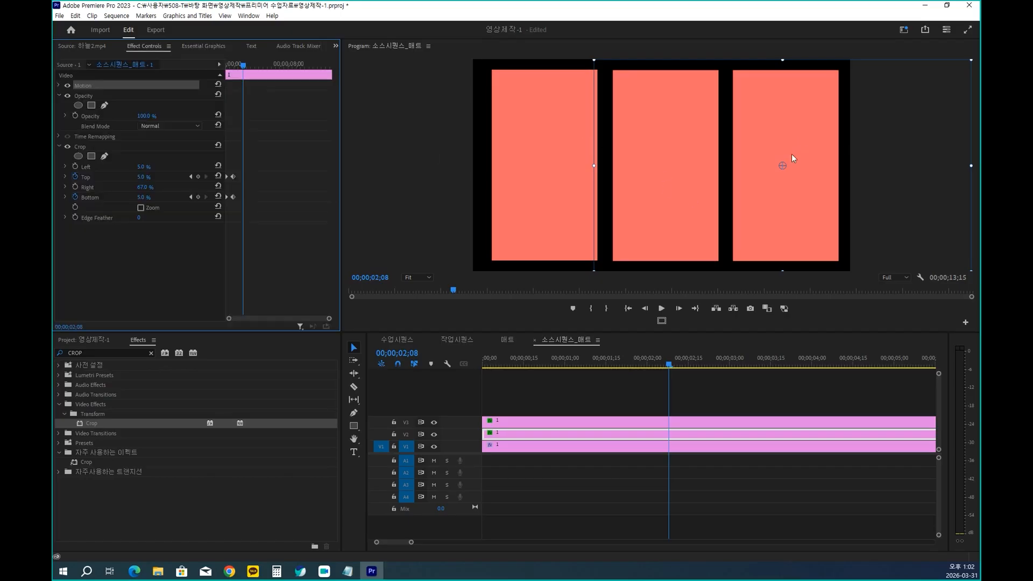
Fine-tune the positions of the V1 and V2 rectangles to even out the gaps between the three mattes.
{"action": "left_click", "coordinate": [557, 167]}
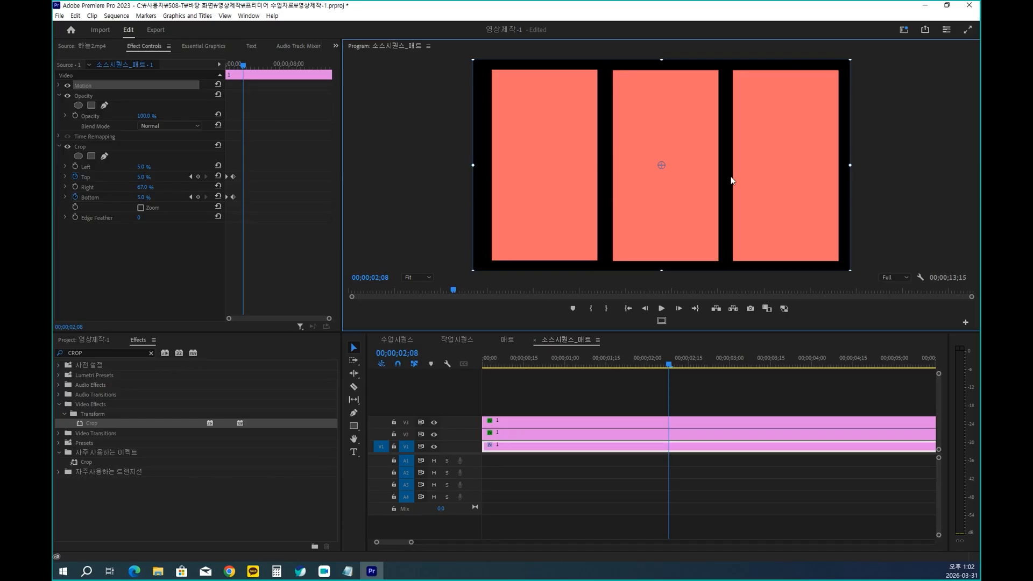
{"action": "left_click_drag", "start_coordinate": [766, 174], "coordinate": [763, 173]}
{"action": "left_click_drag", "start_coordinate": [696, 174], "coordinate": [697, 174]}
{"action": "left_click", "coordinate": [569, 437]}
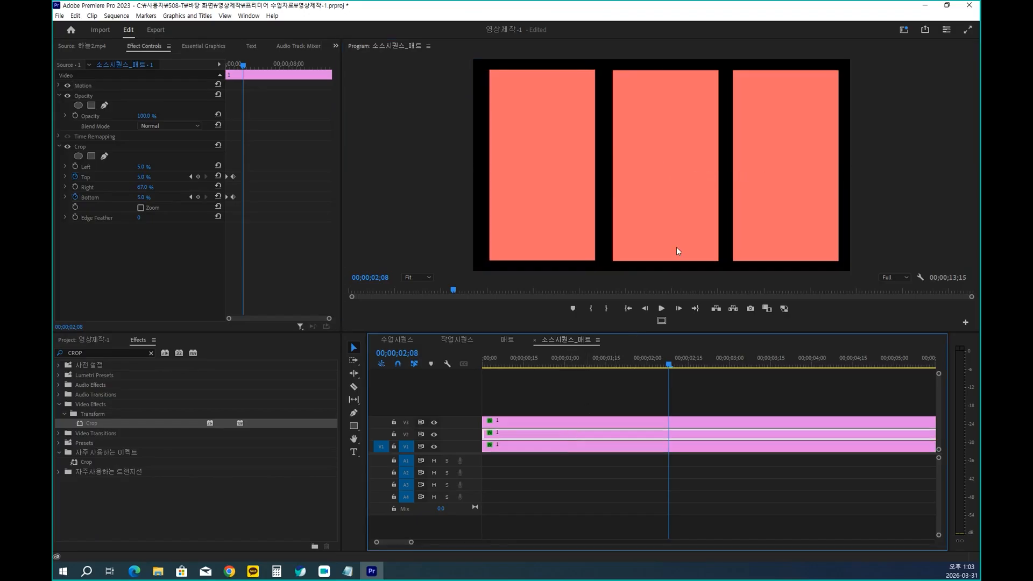
{"action": "left_click", "coordinate": [666, 235]}
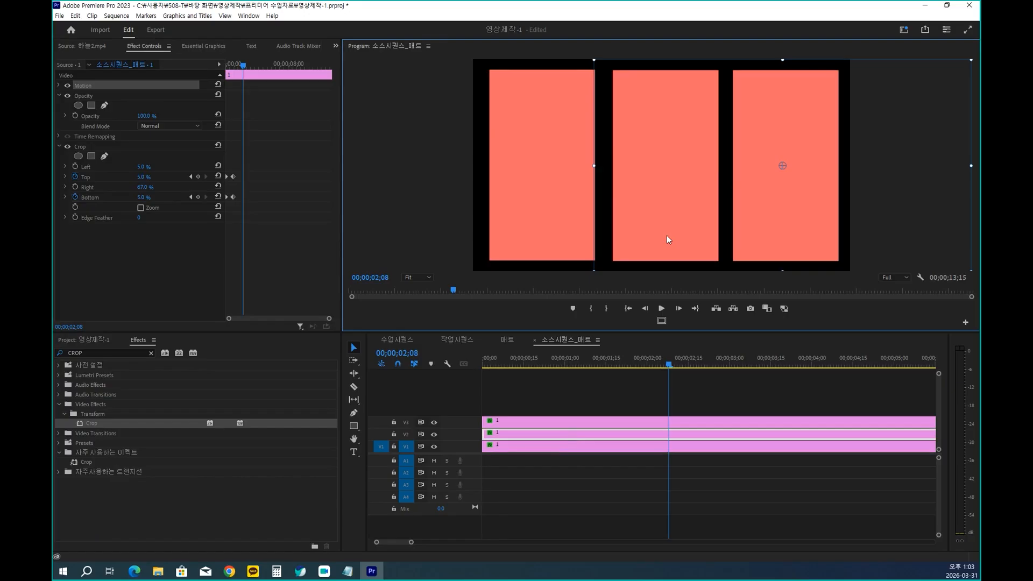
{"action": "mouse_move", "coordinate": [657, 230]}
{"action": "left_mouse_down"}
{"action": "mouse_move", "coordinate": [644, 230]}
{"action": "mouse_move", "coordinate": [656, 231]}
{"action": "left_mouse_up"}
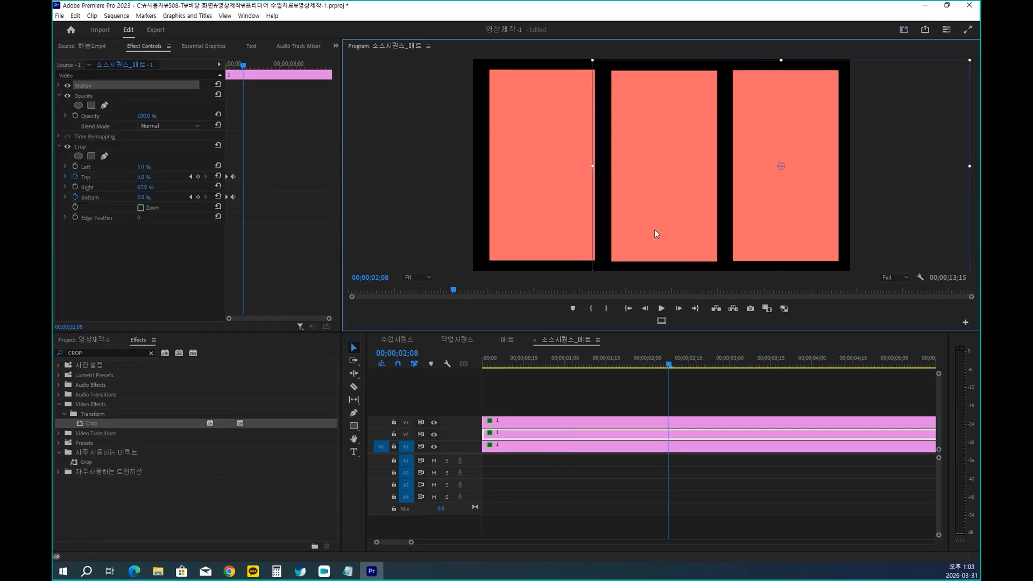
Deselect the clips and play the sequence from the start repeatedly to check the three mattes opening together.
{"action": "left_click", "coordinate": [623, 397]}
{"action": "key", "text": "Home"}
{"action": "key", "text": "space"}
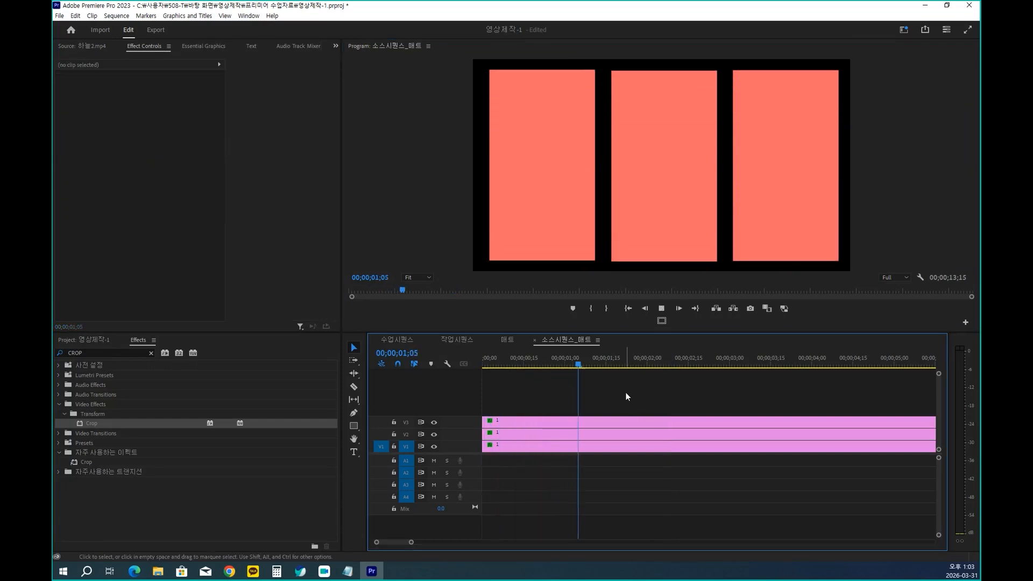
{"action": "key", "text": "Home"}
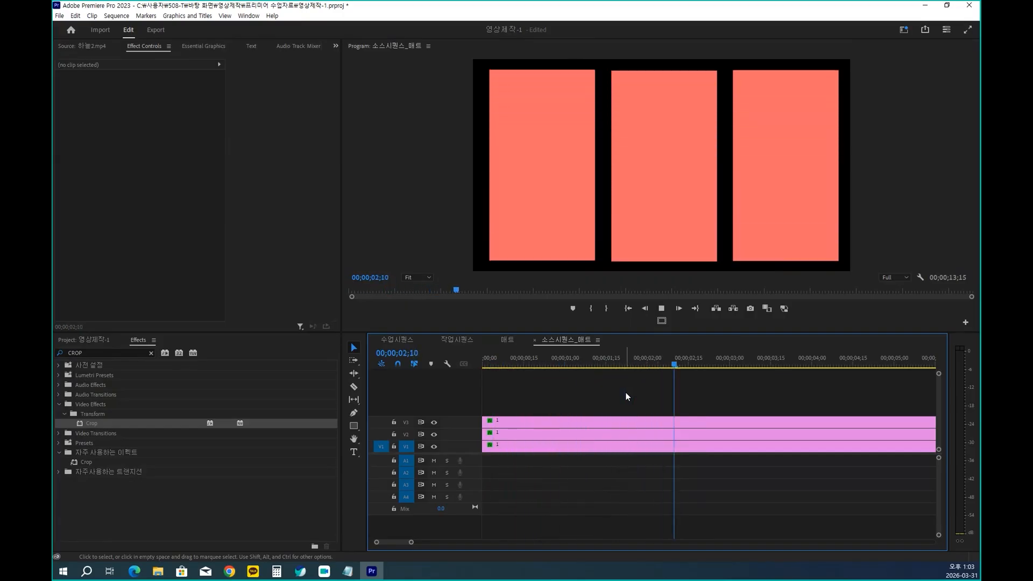
{"action": "key", "text": "Home"}
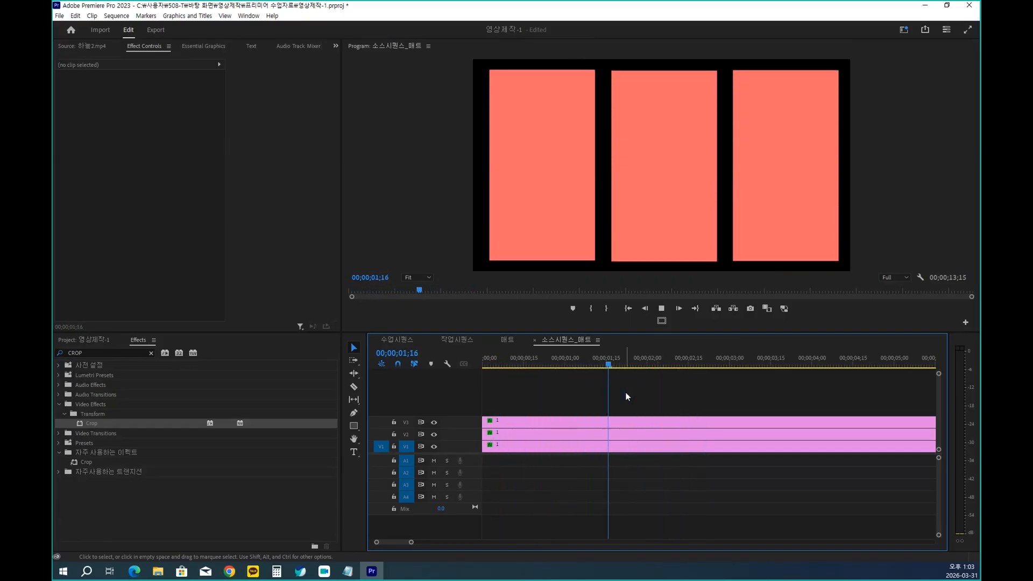
{"action": "key", "text": "Home"}
{"action": "key", "text": "Home"}
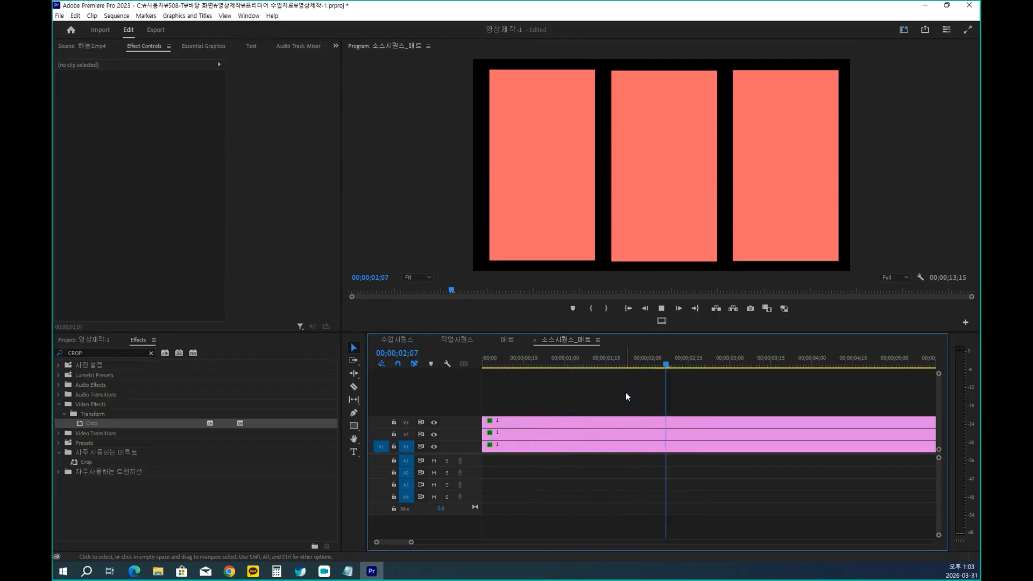
{"action": "key", "text": "Home"}
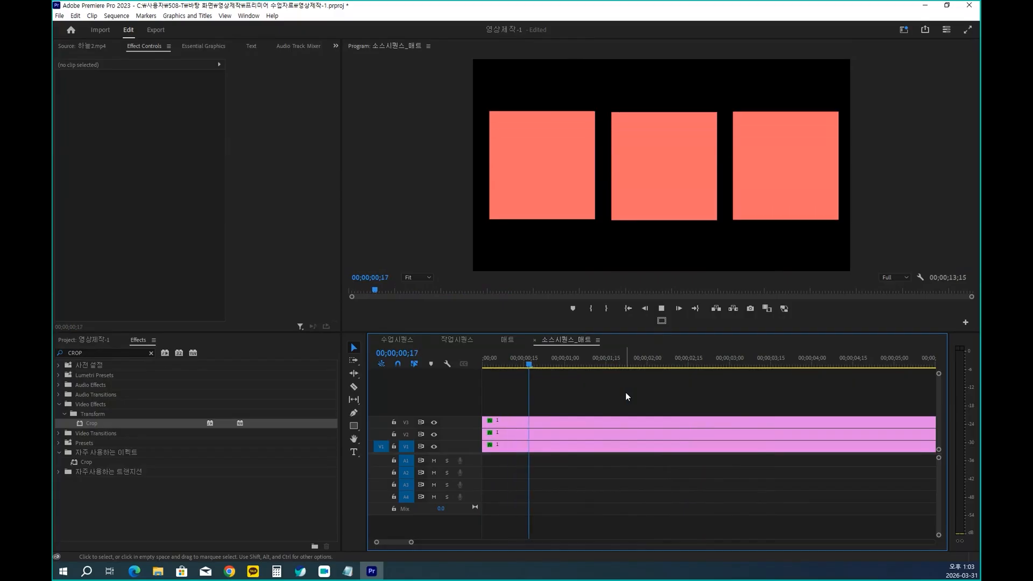
{"action": "key", "text": "space"}
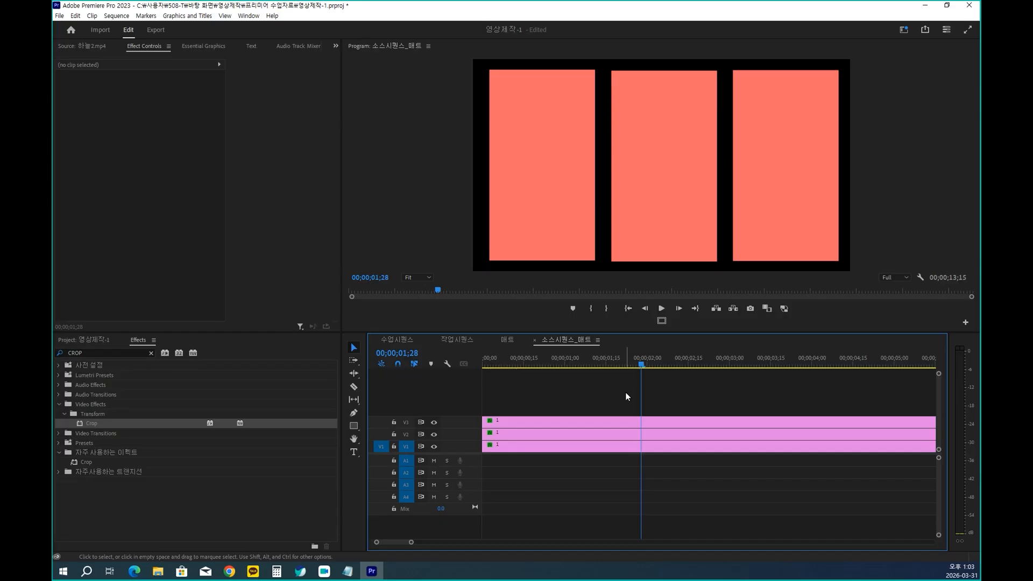
Shift the V1 matte clip 10 frames later in the timeline so its rectangle opens after the middle one.
{"action": "left_click", "coordinate": [530, 439]}
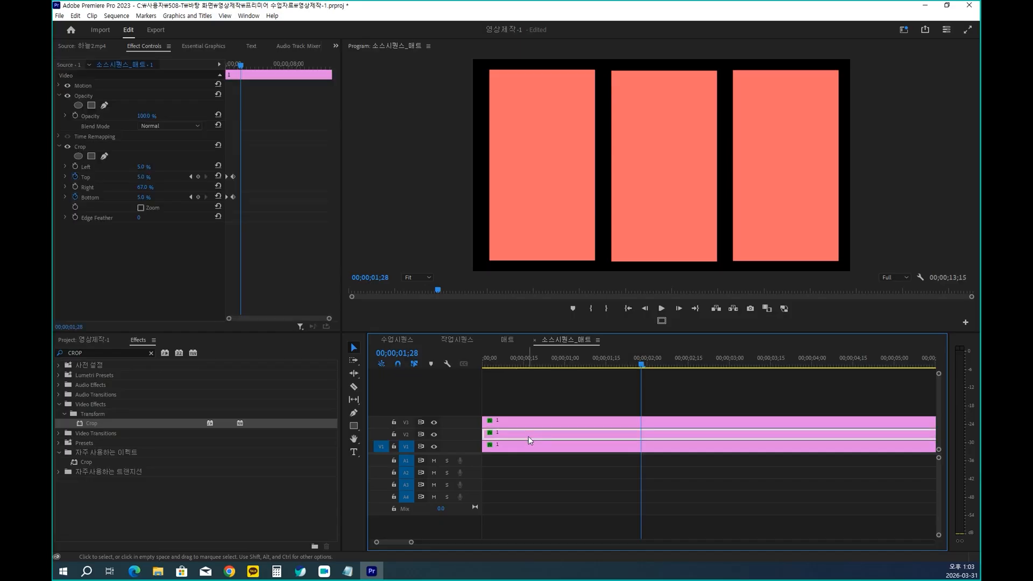
{"action": "left_click", "coordinate": [511, 445]}
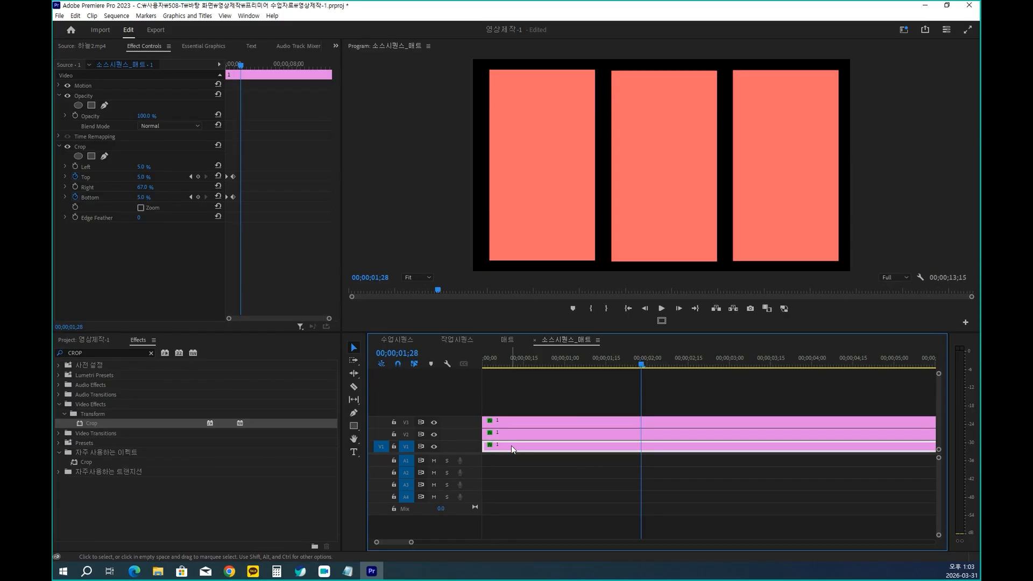
{"action": "key", "text": "shift"}
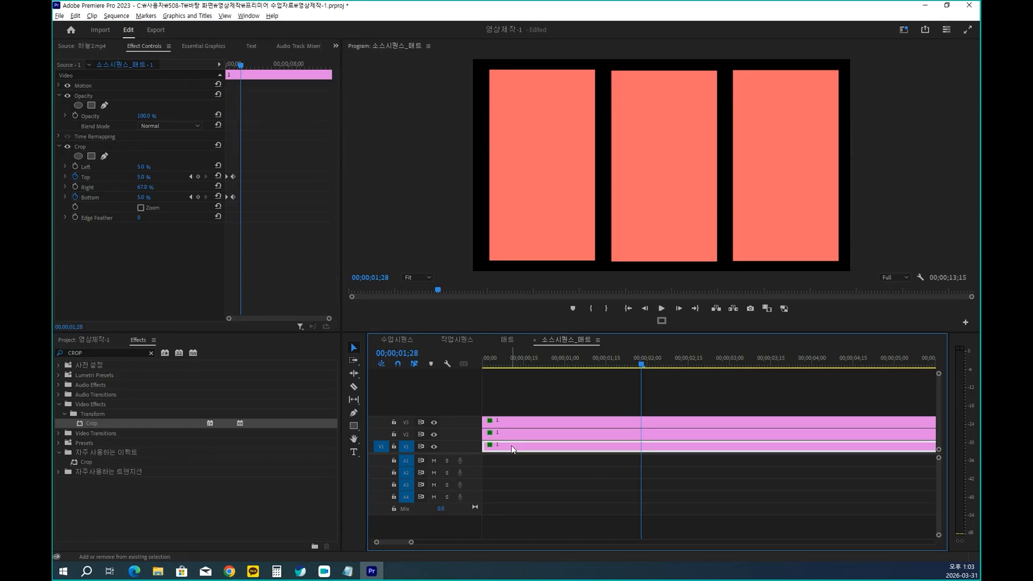
{"action": "key", "text": "alt+shift+Right"}
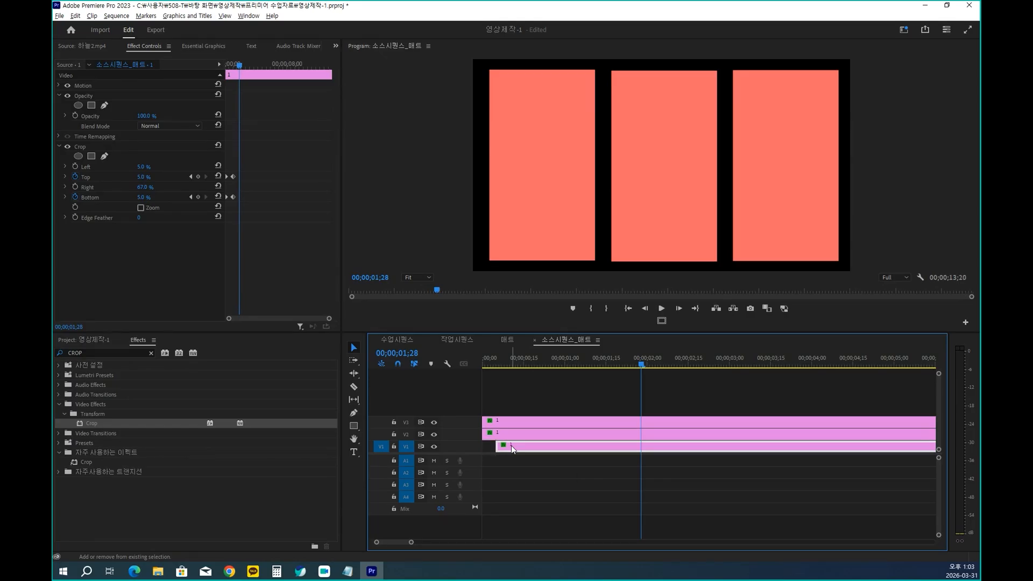
{"action": "left_click", "coordinate": [524, 364]}
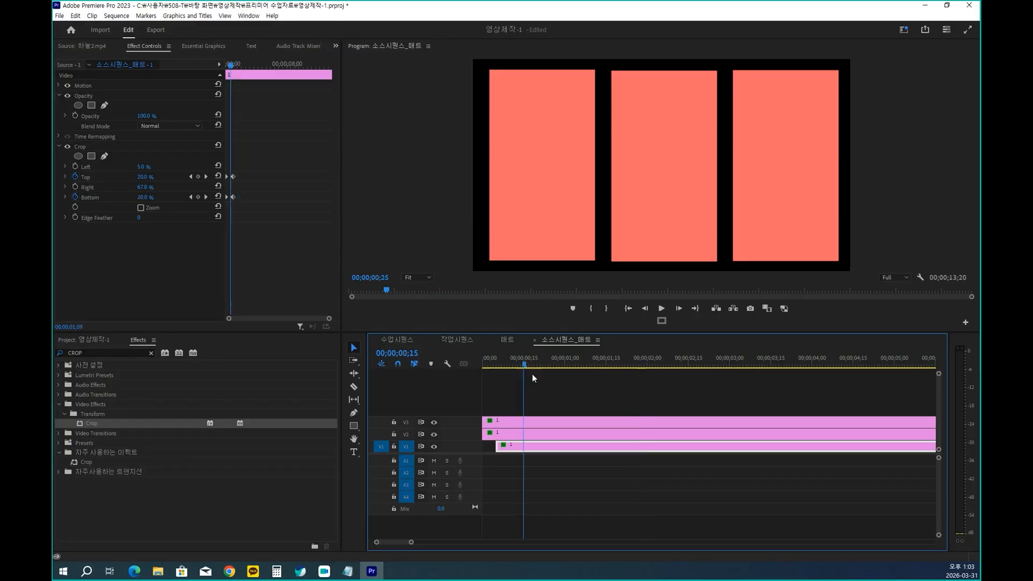
{"action": "key", "text": "Up"}
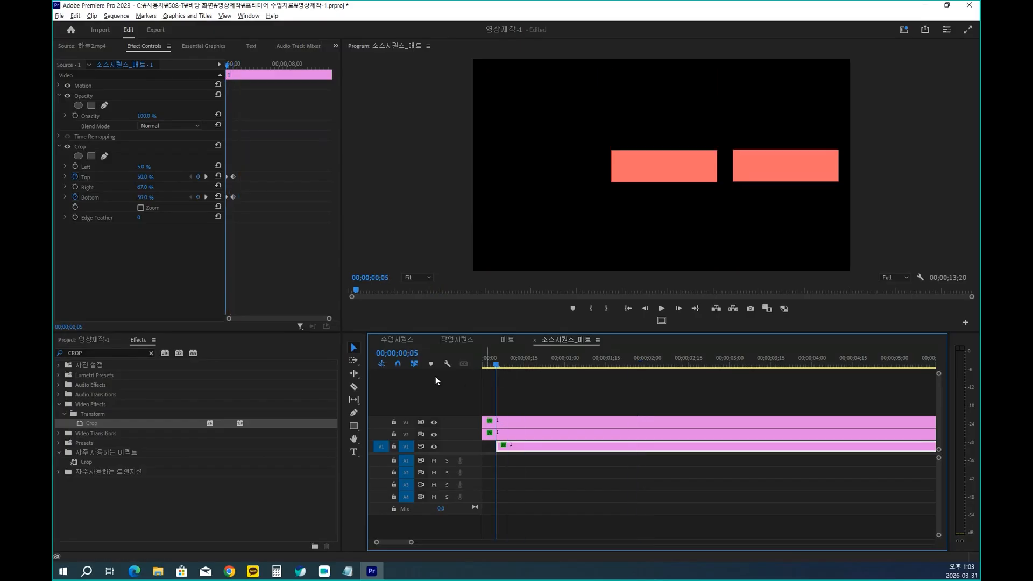
{"action": "key", "text": "alt+shift+Right"}
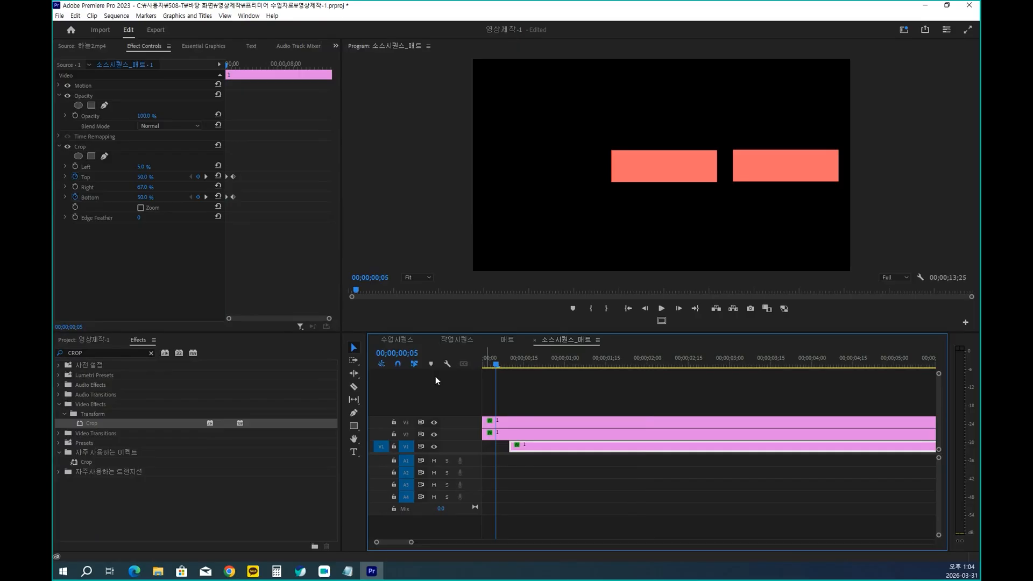
Shift the V3 matte clip 20 frames later so its rectangle opens last.
{"action": "left_click", "coordinate": [515, 423]}
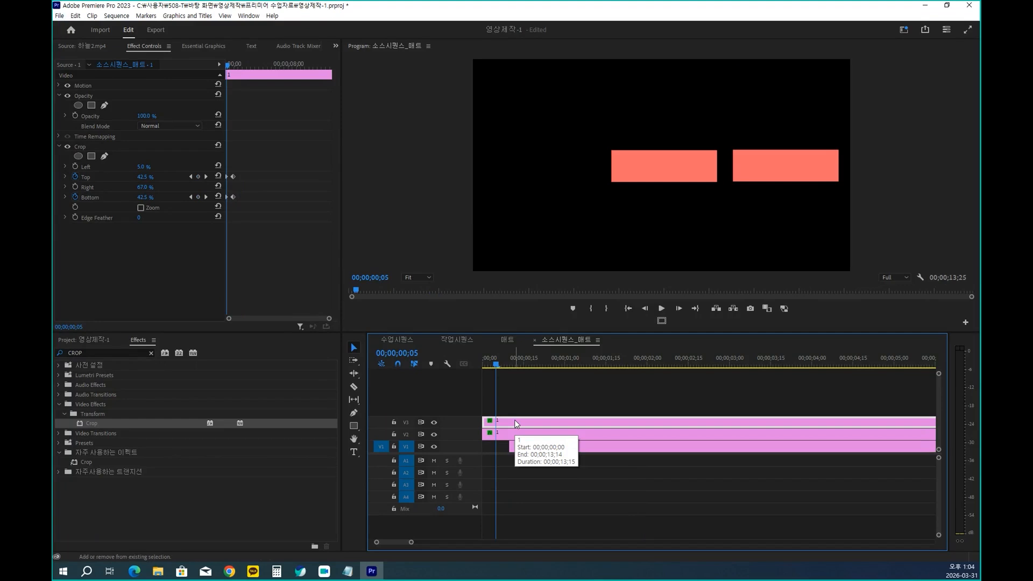
{"action": "key", "text": "alt+shift+Right"}
{"action": "key", "text": "alt+shift+Right"}
{"action": "key", "text": "alt+shift+Right"}
{"action": "key", "text": "alt+shift+Right"}
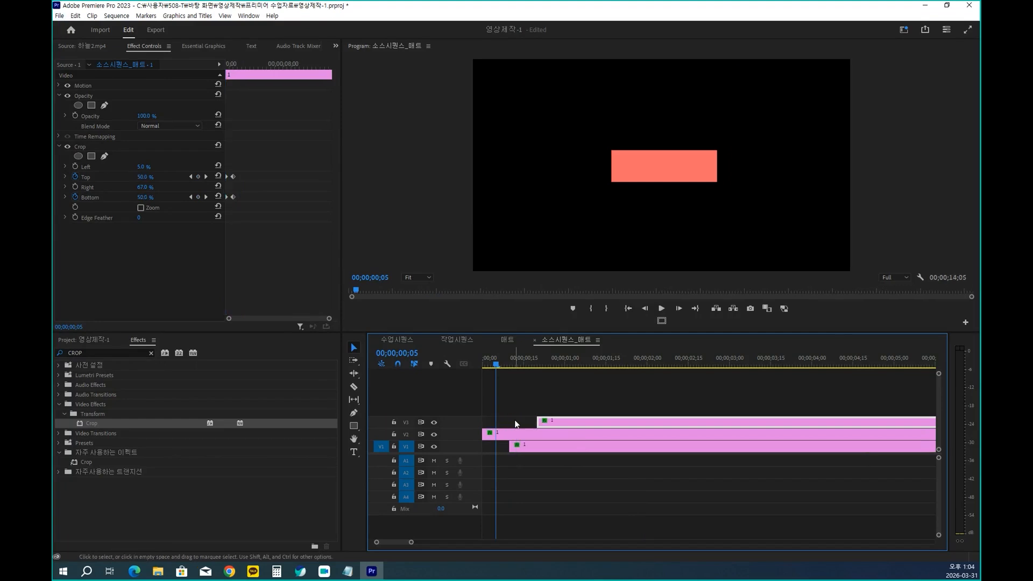
Play the matte sequence from the start several times to check the staggered opening of the three rectangles.
{"action": "key", "text": "space"}
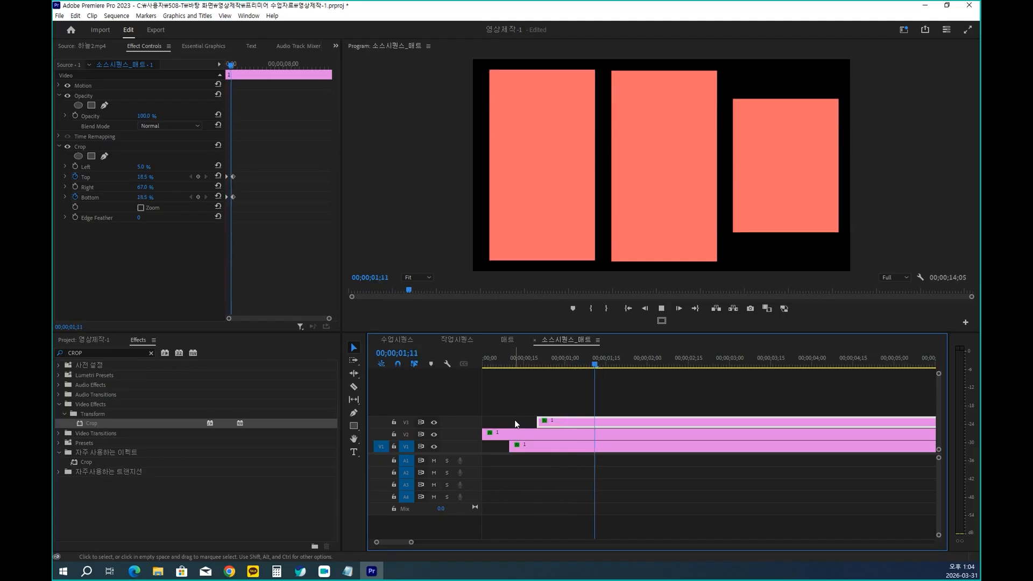
{"action": "key", "text": "Home"}
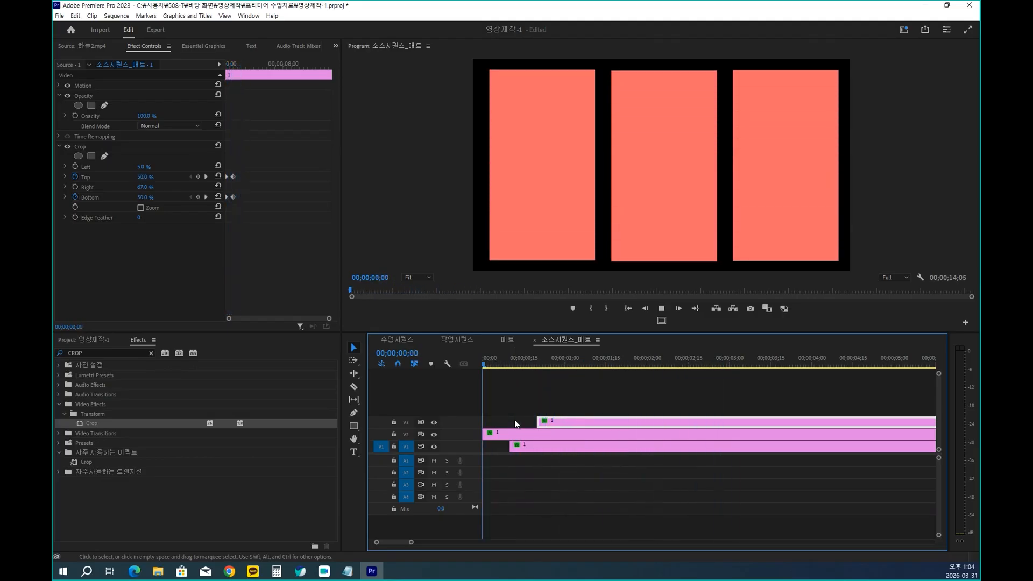
{"action": "key", "text": "Home"}
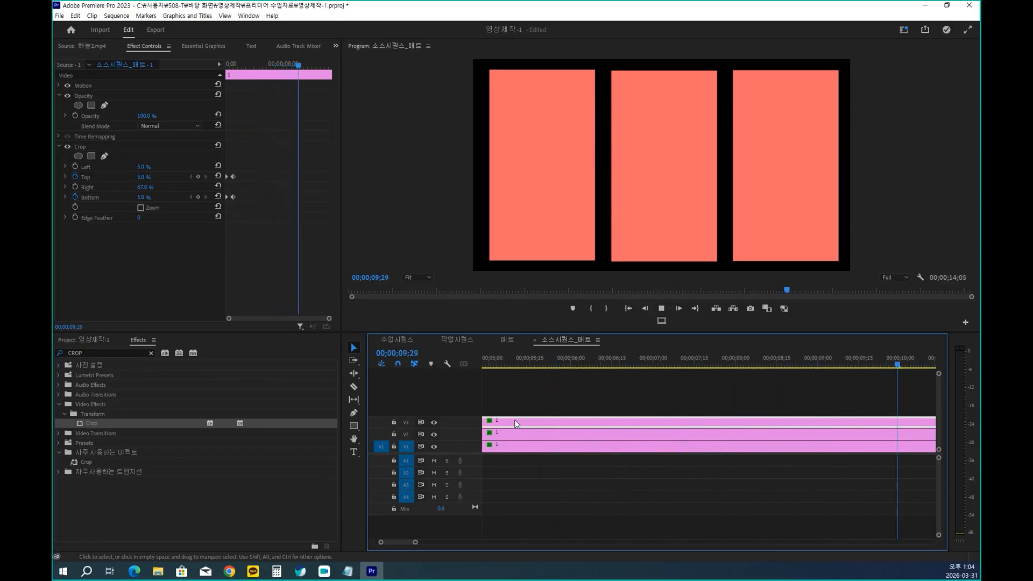
{"action": "key", "text": "Home"}
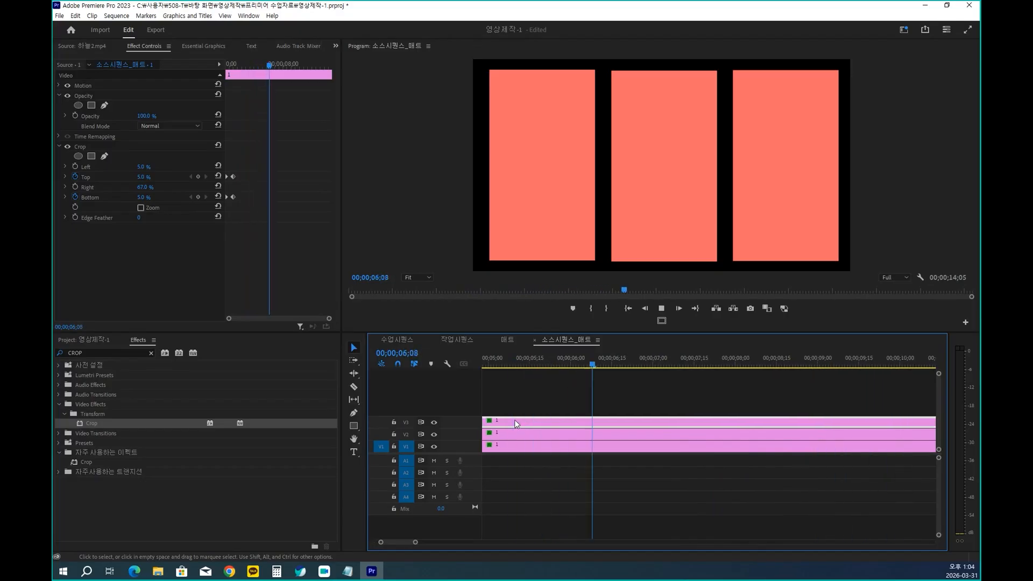
{"action": "key", "text": "space"}
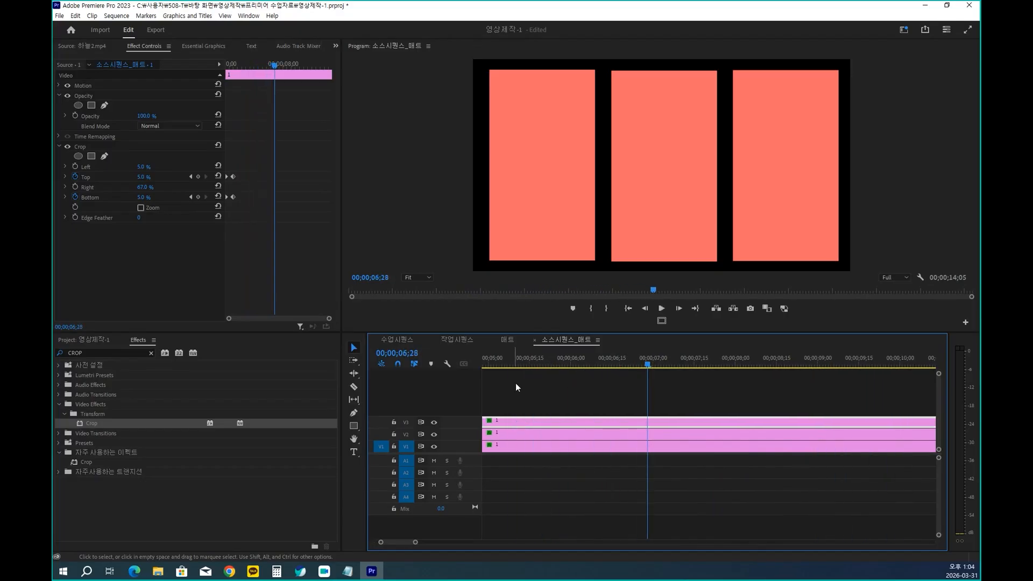
In 수업시퀀스, place the 소스시퀀스_매트 sequence at the start of V2, between the 하늘2.mp4 footage and the viewfinder overlay.
{"action": "left_click", "coordinate": [408, 343]}
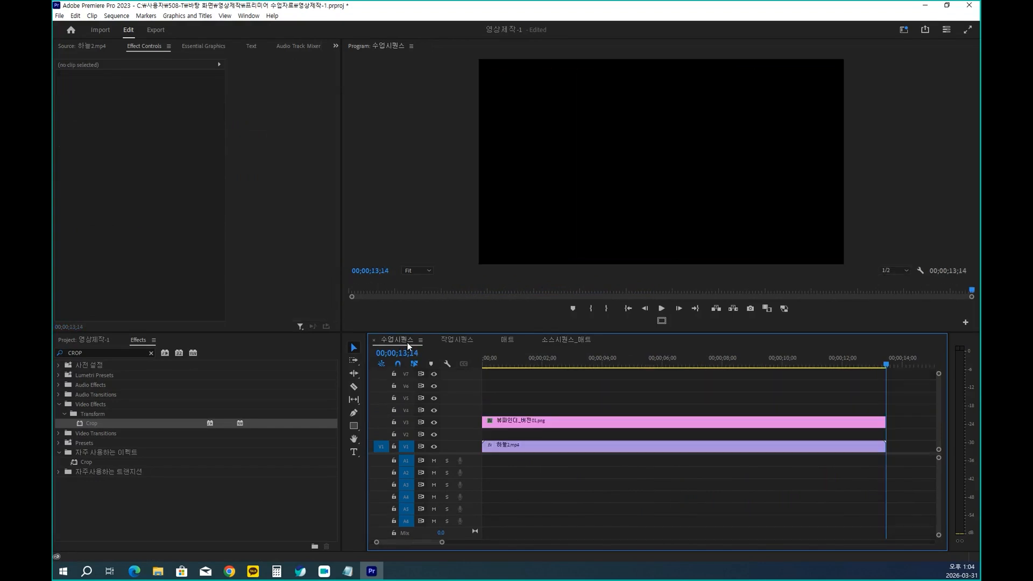
{"action": "left_click_drag", "start_coordinate": [881, 361], "coordinate": [589, 367]}
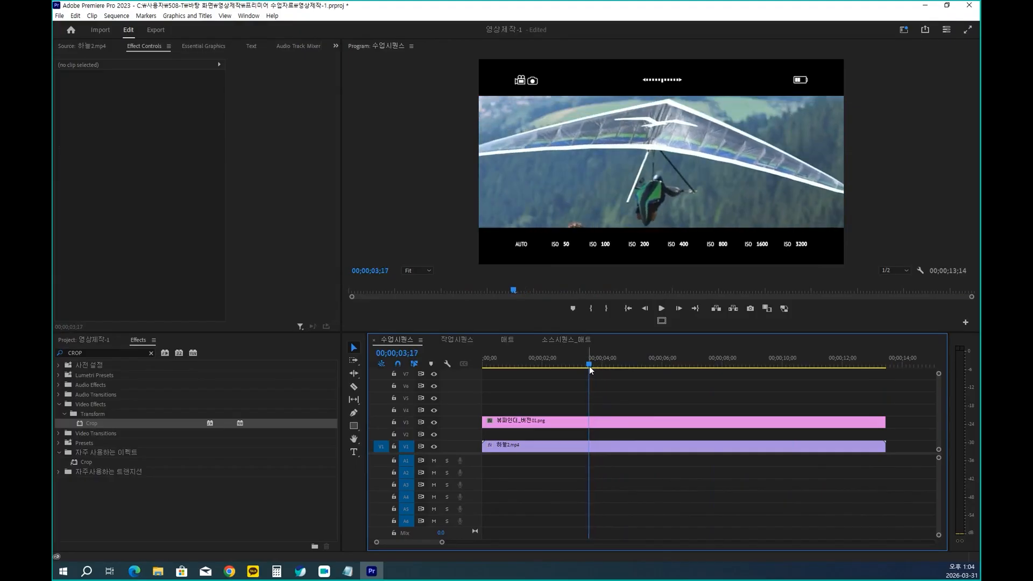
{"action": "left_click", "coordinate": [96, 343]}
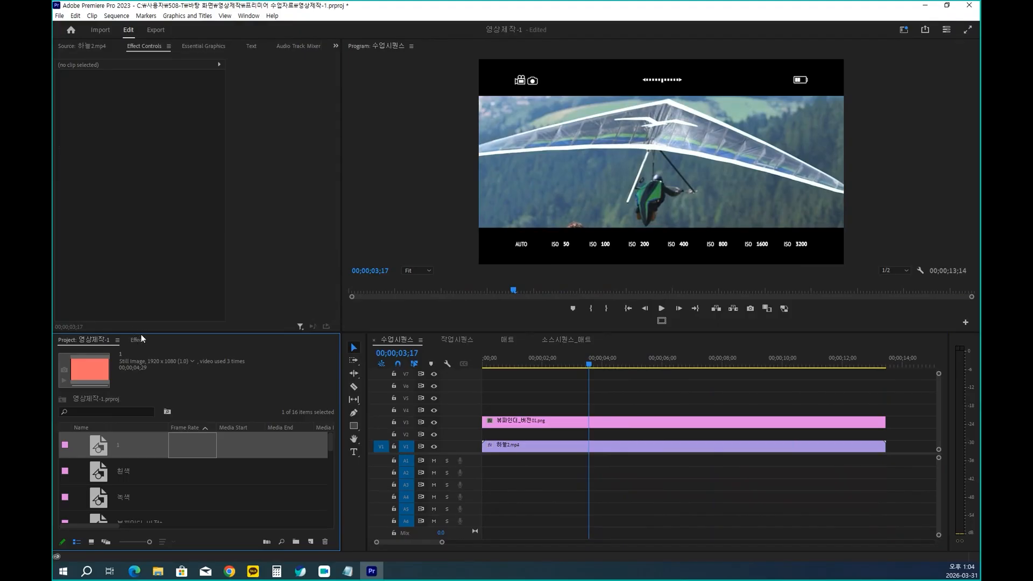
{"action": "left_click_drag", "start_coordinate": [143, 333], "coordinate": [143, 158]}
{"action": "scroll", "coordinate": [138, 440], "scroll_direction": "down", "scroll_amount": 3}
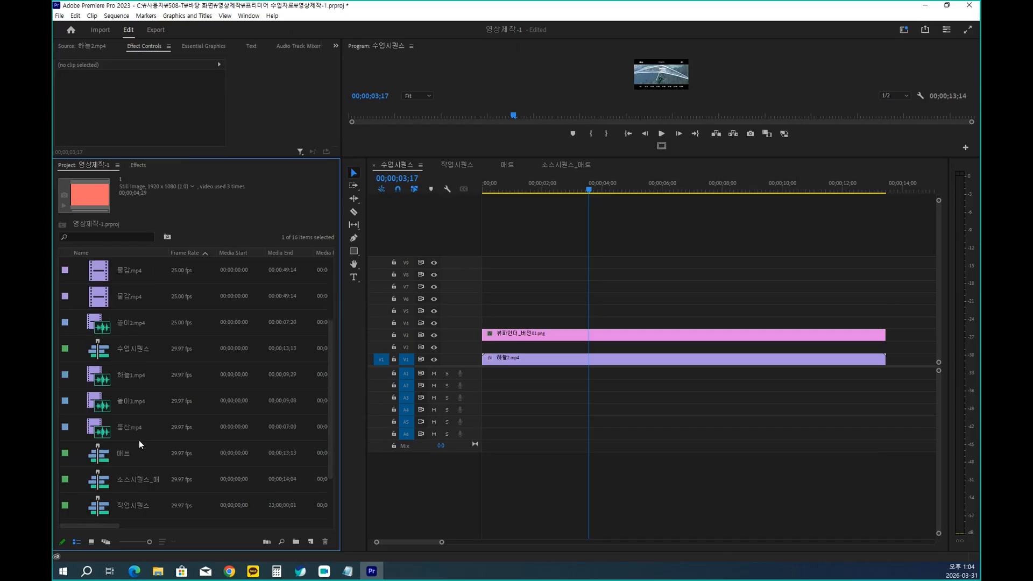
{"action": "left_click", "coordinate": [106, 431]}
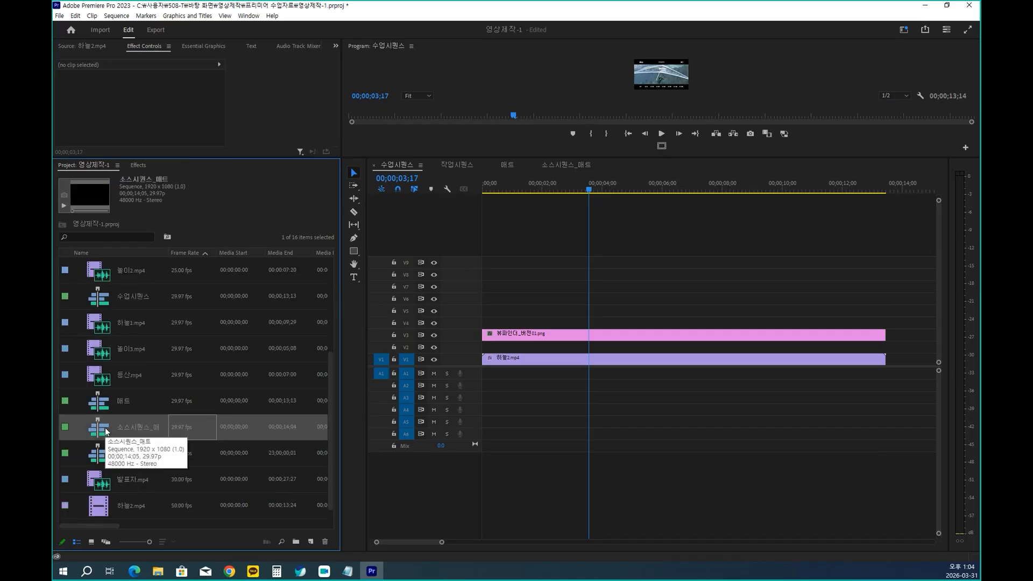
{"action": "left_click_drag", "start_coordinate": [131, 423], "coordinate": [476, 353]}
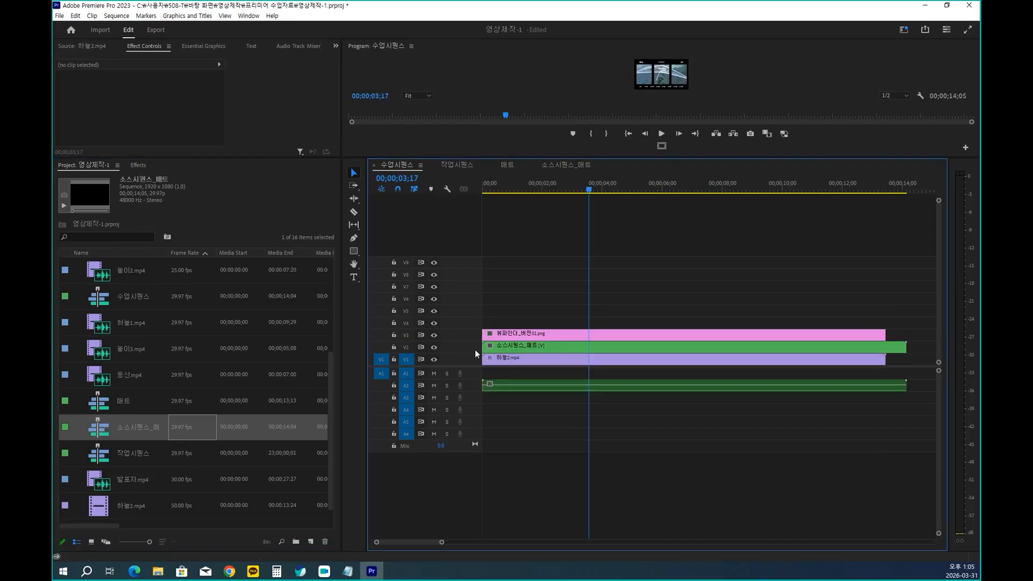
{"action": "left_click_drag", "start_coordinate": [586, 157], "coordinate": [586, 331]}
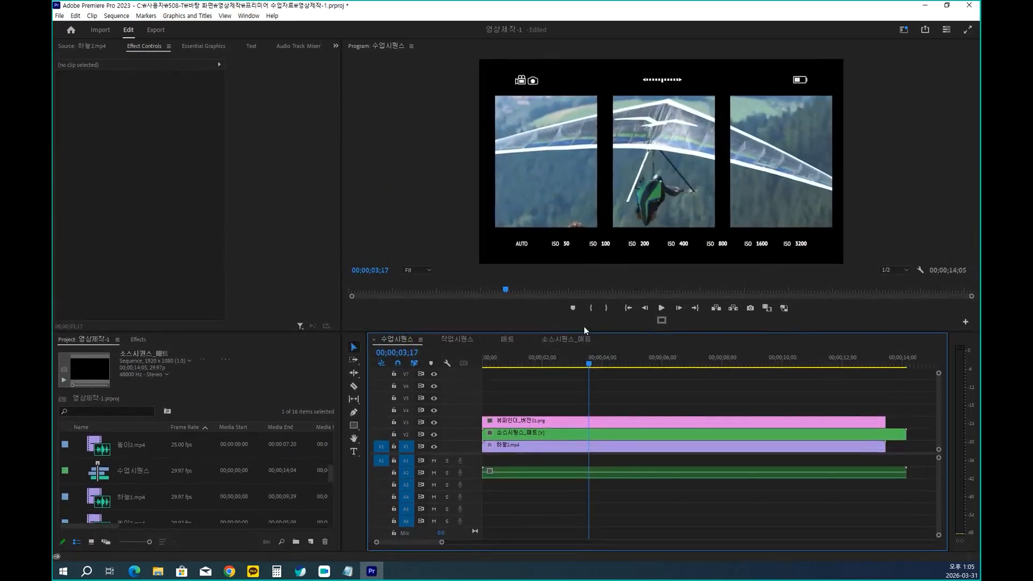
Check the Track Matte Key settings on 하늘2.mp4, then play 수업시퀀스 from the start.
{"action": "left_click", "coordinate": [521, 447]}
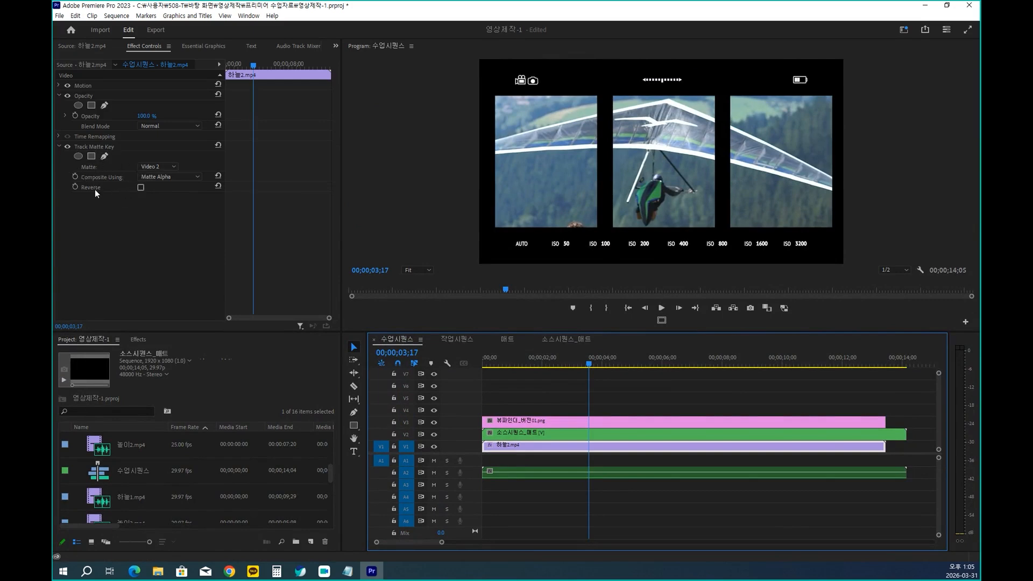
{"action": "left_click", "coordinate": [667, 385]}
{"action": "key", "text": "Home"}
{"action": "key", "text": "space"}
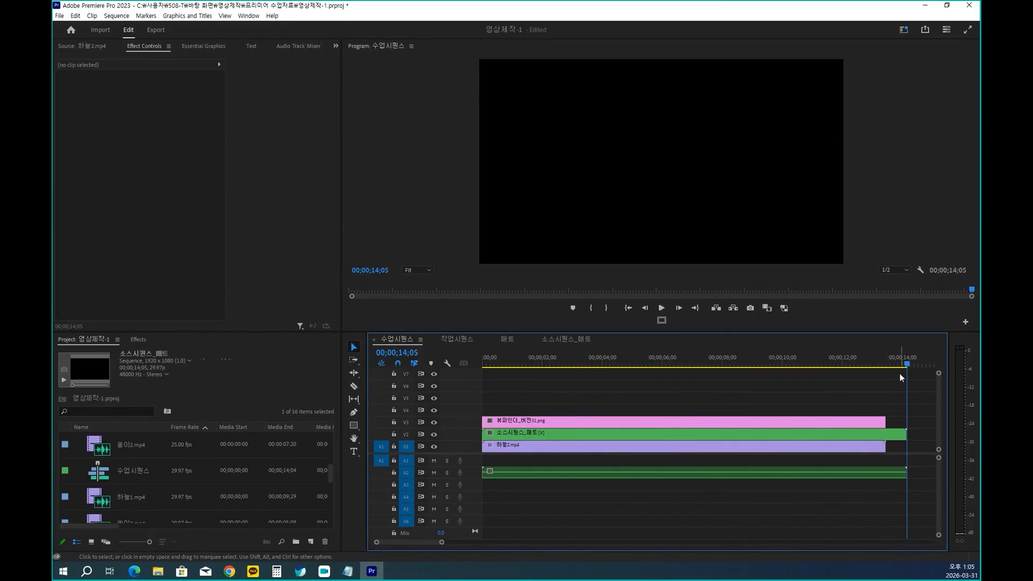
Split the nested matte clip on V2 at 00;00;13;14, where the footage ends, and delete the excess piece.
{"action": "left_click_drag", "start_coordinate": [911, 364], "coordinate": [890, 370]}
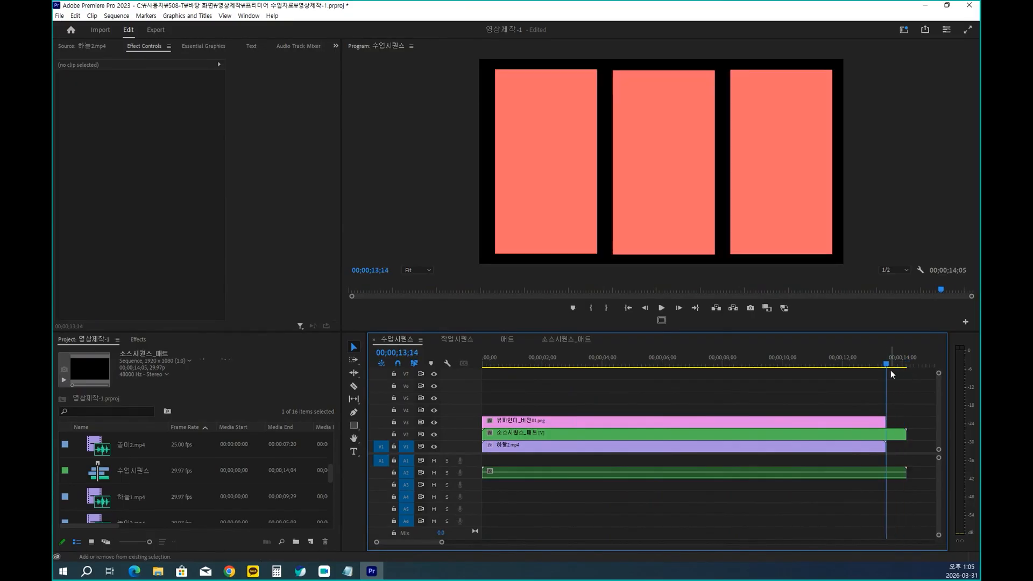
{"action": "left_click", "coordinate": [845, 435]}
{"action": "key", "text": "ctrl+k"}
{"action": "left_click", "coordinate": [897, 438]}
{"action": "key", "text": "Delete"}
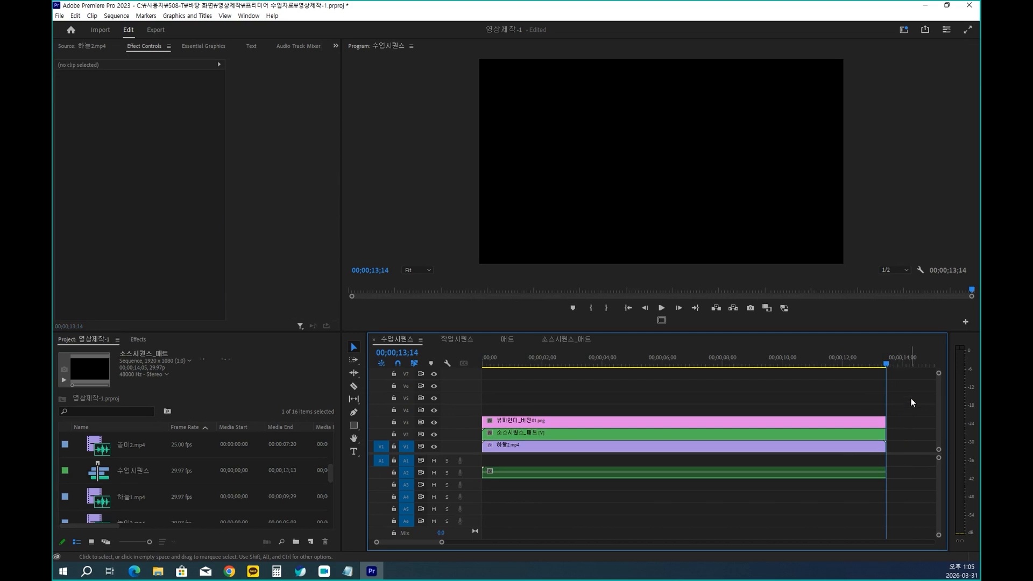
Scrub through the last seconds of 수업시퀀스 to review how the matted footage ends.
{"action": "key", "text": "space"}
{"action": "left_click_drag", "start_coordinate": [888, 364], "coordinate": [756, 395]}
{"action": "left_click_drag", "start_coordinate": [813, 400], "coordinate": [836, 401]}
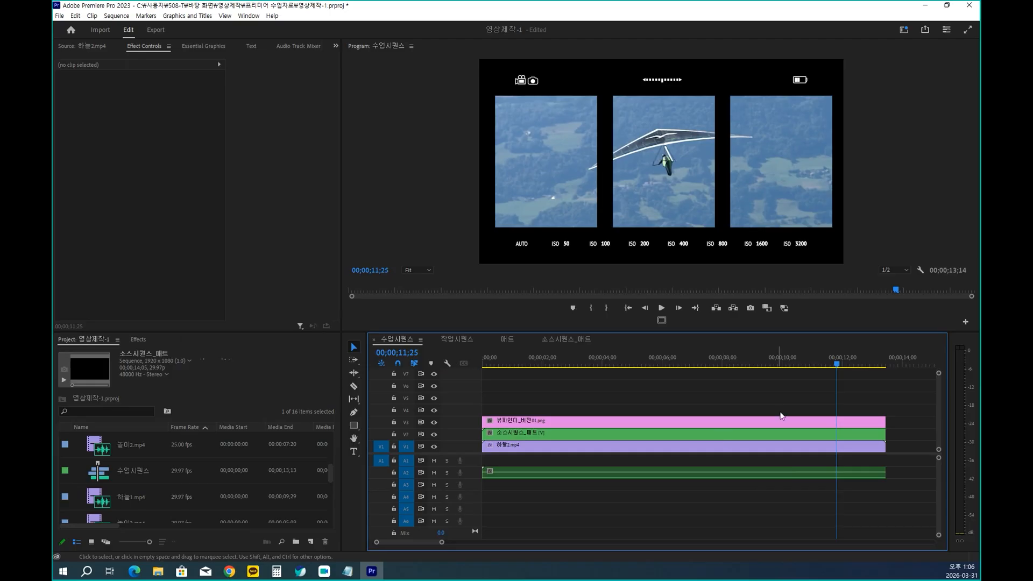
In 소스시퀀스_매트, show the whole timeline and place the playhead on the V2 clip's last frame at 00;00;13;14.
{"action": "left_click", "coordinate": [556, 342]}
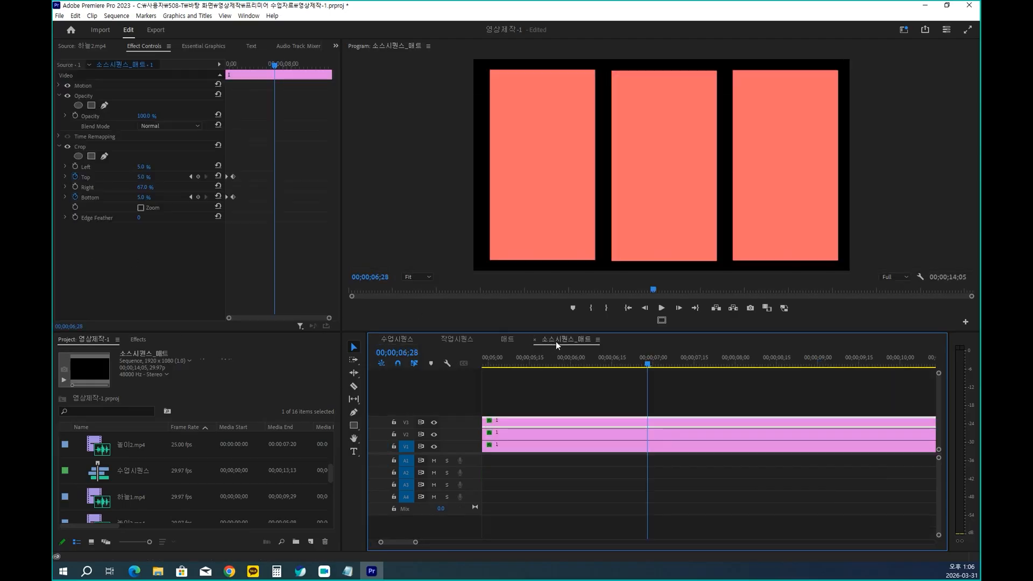
{"action": "key", "text": "backslash"}
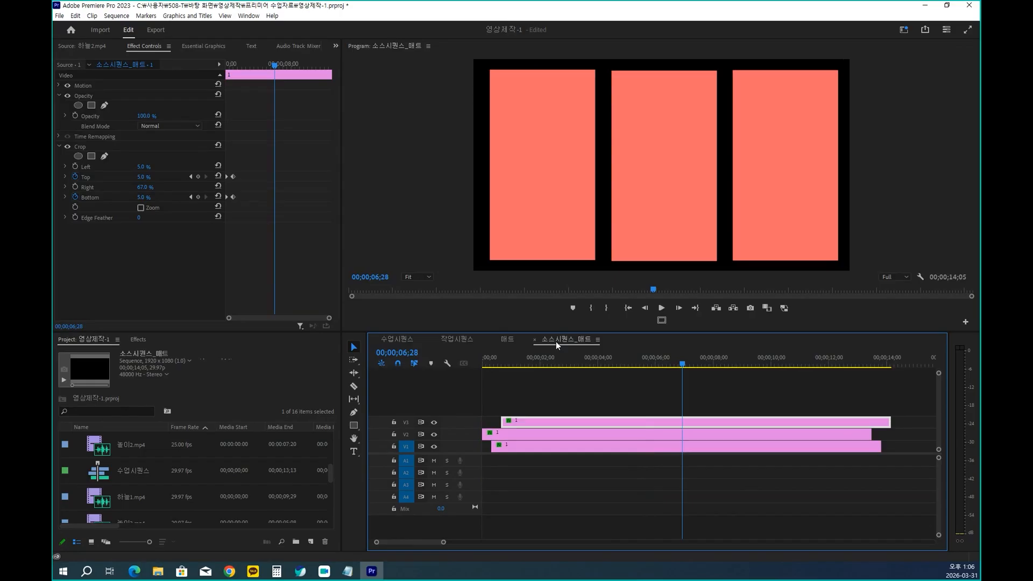
{"action": "left_click", "coordinate": [514, 437]}
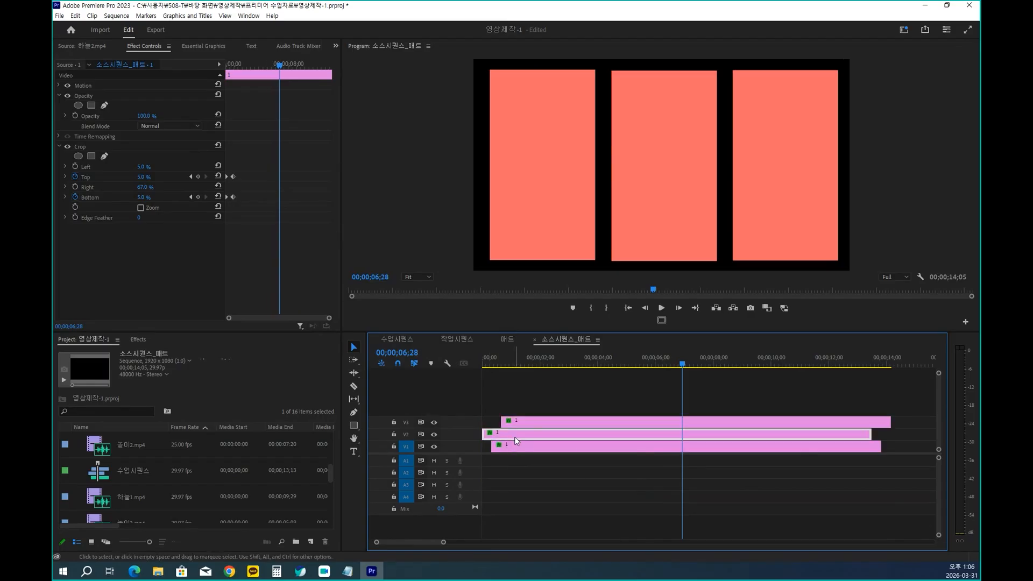
{"action": "left_click", "coordinate": [660, 208]}
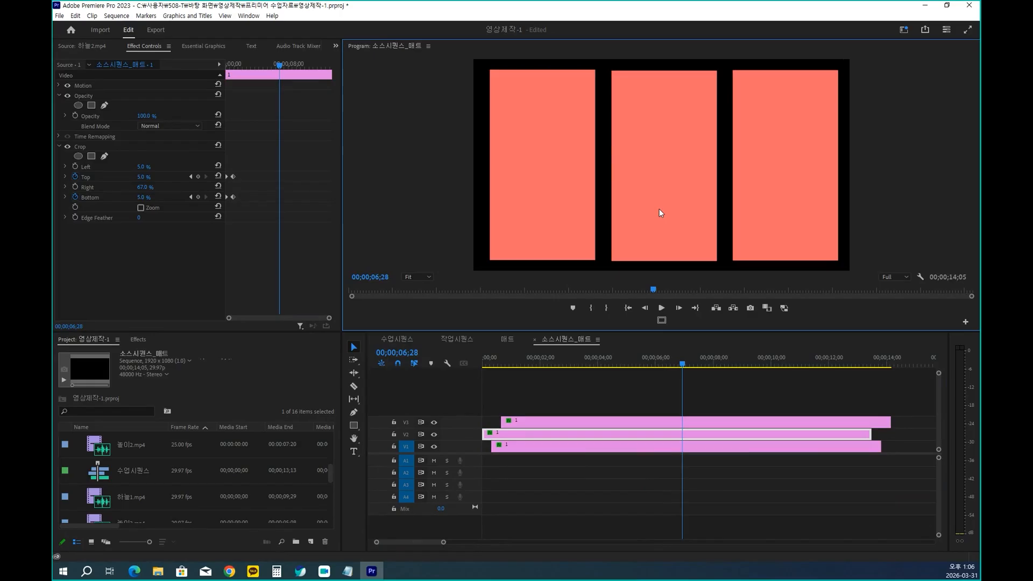
{"action": "left_click_drag", "start_coordinate": [682, 368], "coordinate": [872, 436]}
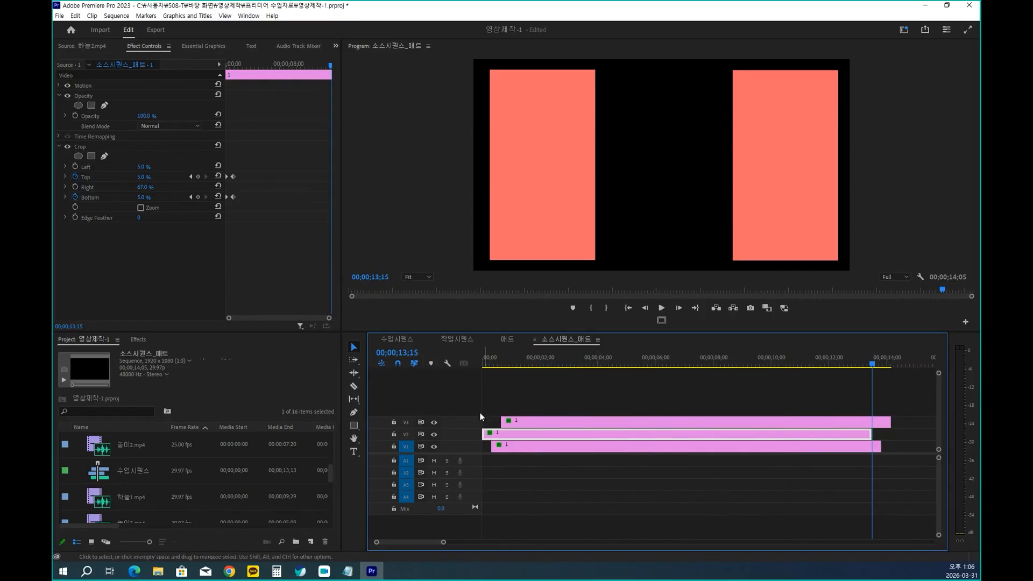
{"action": "left_click", "coordinate": [408, 353]}
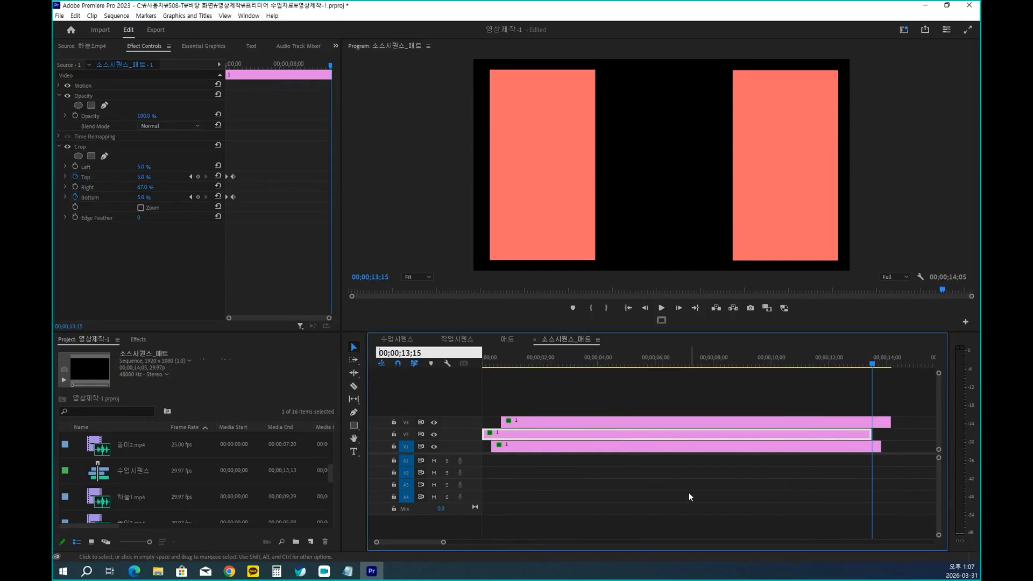
{"action": "left_click", "coordinate": [735, 477]}
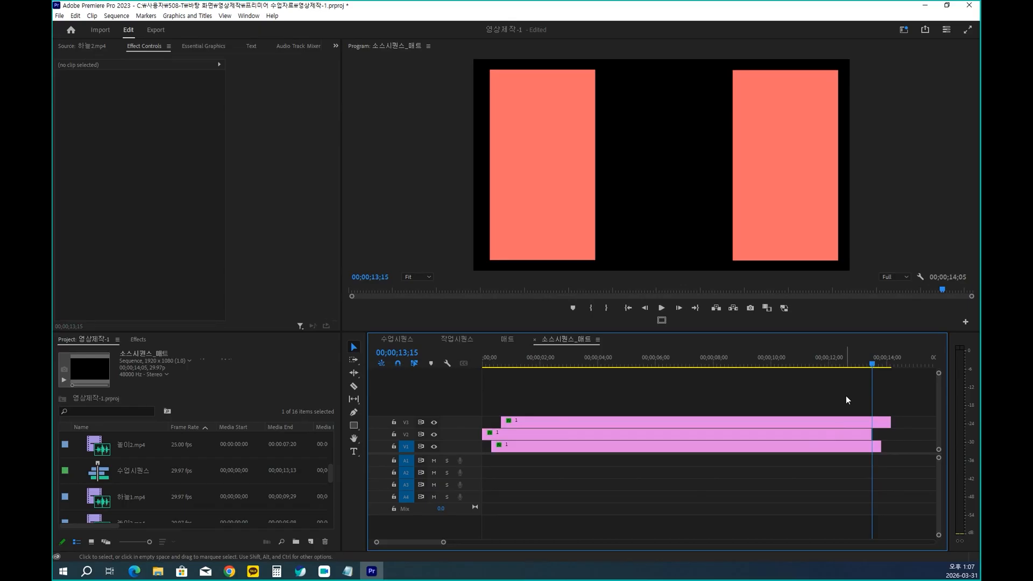
{"action": "key", "text": "Left"}
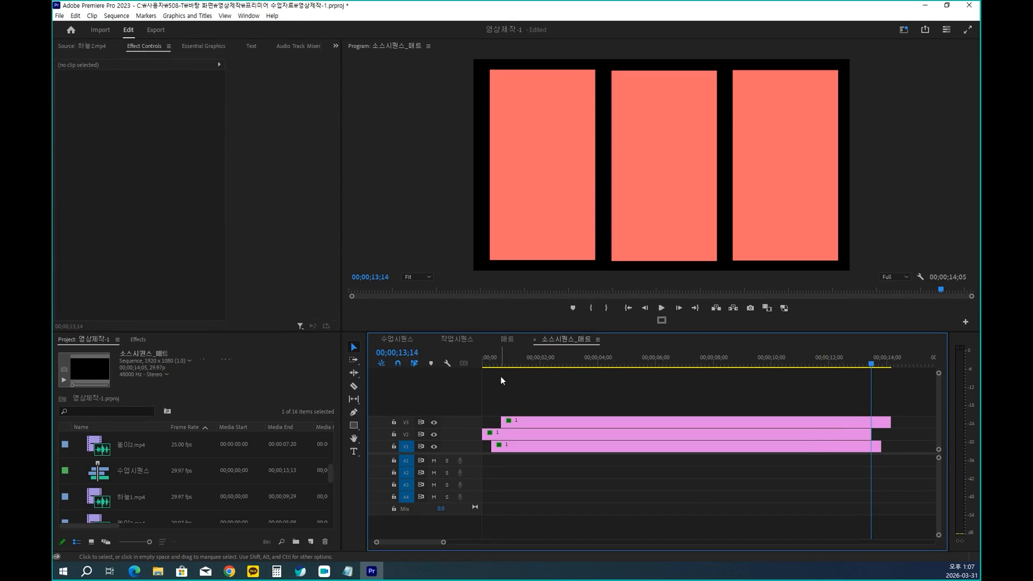
Copy the V2 clip's 5% Crop Top and Bottom keyframes to 00;00;12;14, one second before its end.
{"action": "left_click", "coordinate": [420, 353]}
{"action": "type", "text": "-1."}
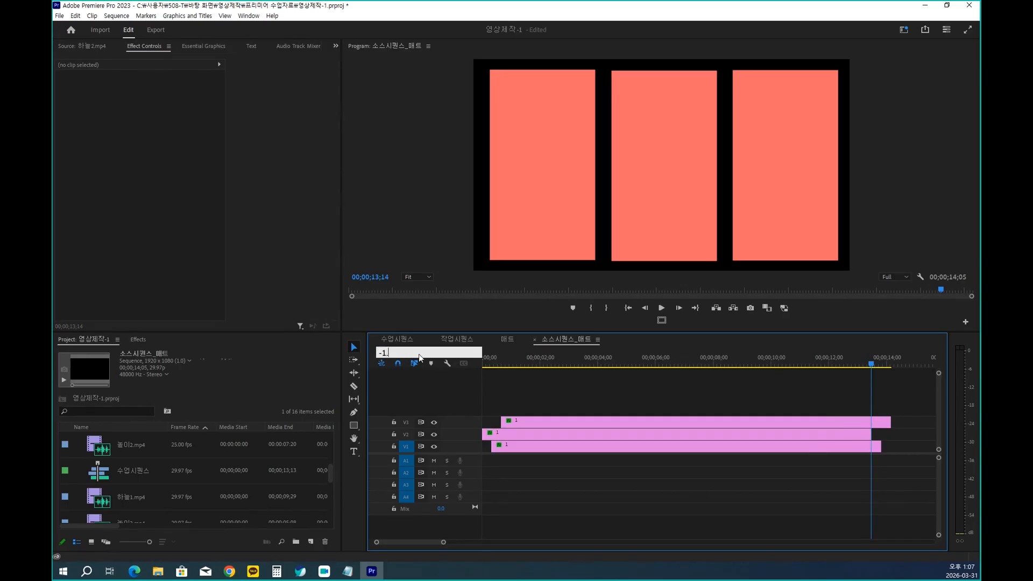
{"action": "key", "text": "Return"}
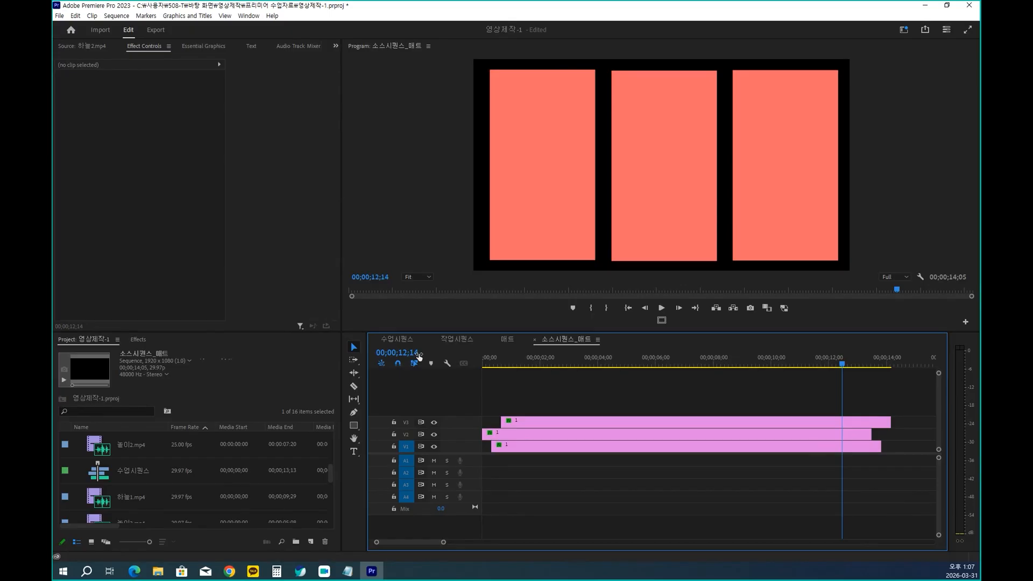
{"action": "left_click", "coordinate": [540, 434]}
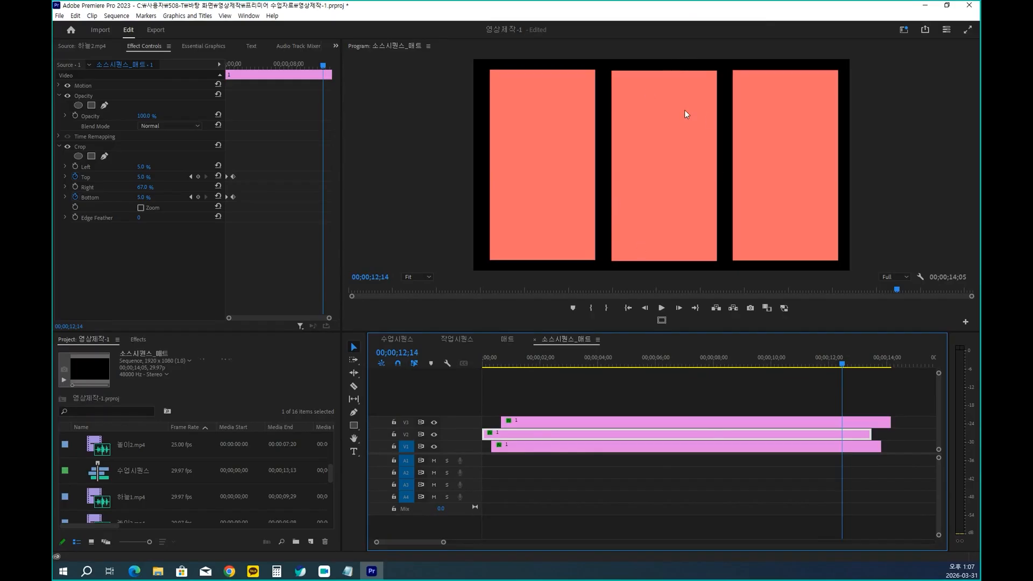
{"action": "left_click_drag", "start_coordinate": [240, 169], "coordinate": [232, 203]}
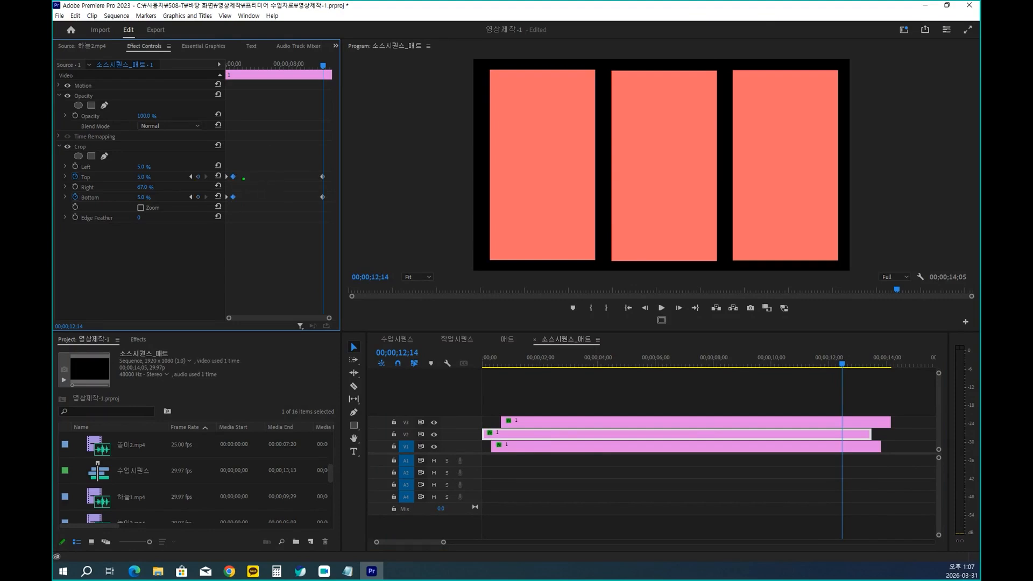
{"action": "left_click_drag", "start_coordinate": [239, 178], "coordinate": [317, 178]}
{"action": "left_click_drag", "start_coordinate": [235, 199], "coordinate": [318, 198]}
{"action": "key", "text": "Escape"}
Paste the V2 clip's starting 50% Crop Top and Bottom keyframes at its last frame, 00;00;13;14.
{"action": "left_click_drag", "start_coordinate": [846, 368], "coordinate": [872, 369]}
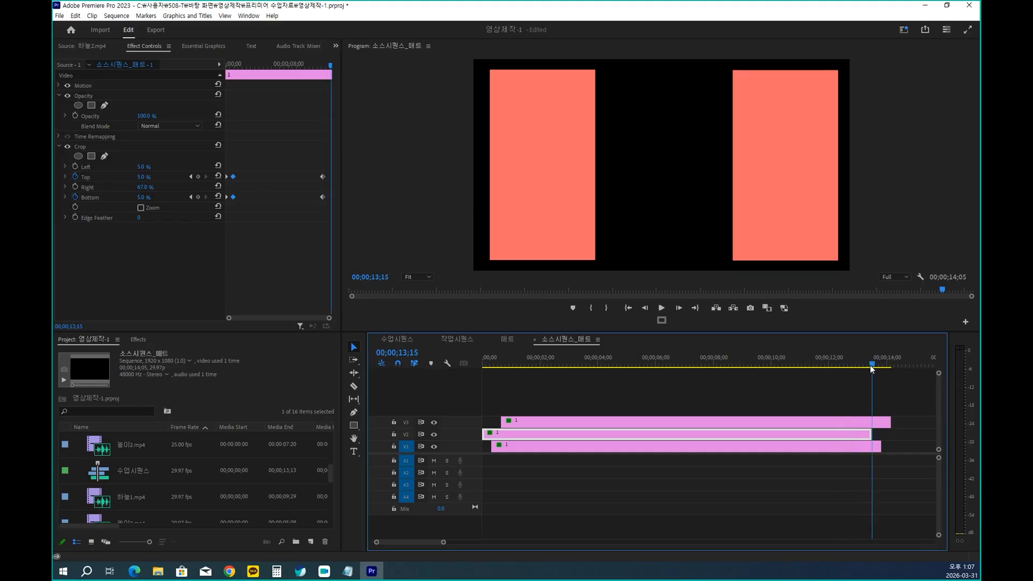
{"action": "left_click", "coordinate": [870, 365]}
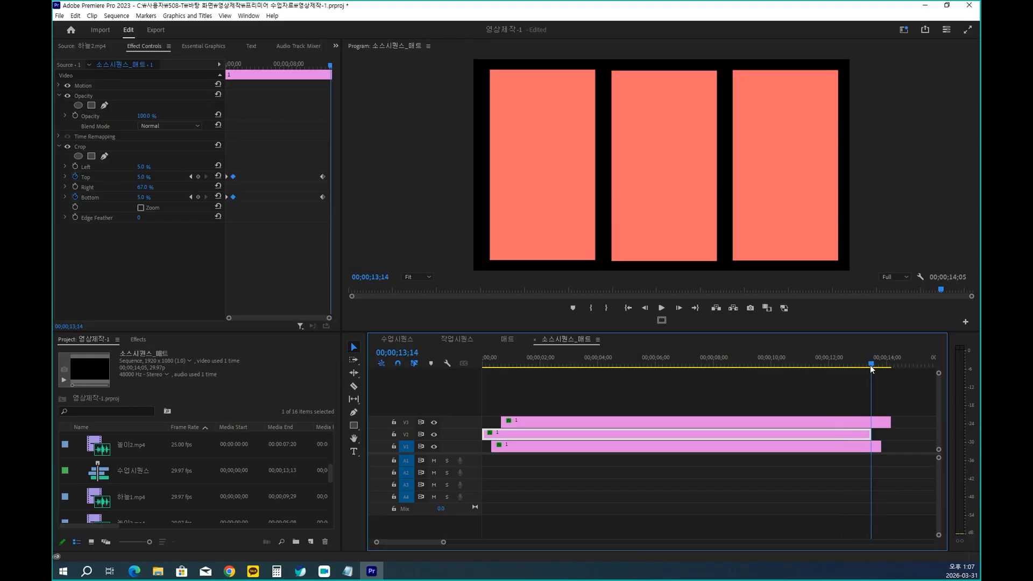
{"action": "left_click_drag", "start_coordinate": [229, 165], "coordinate": [219, 210]}
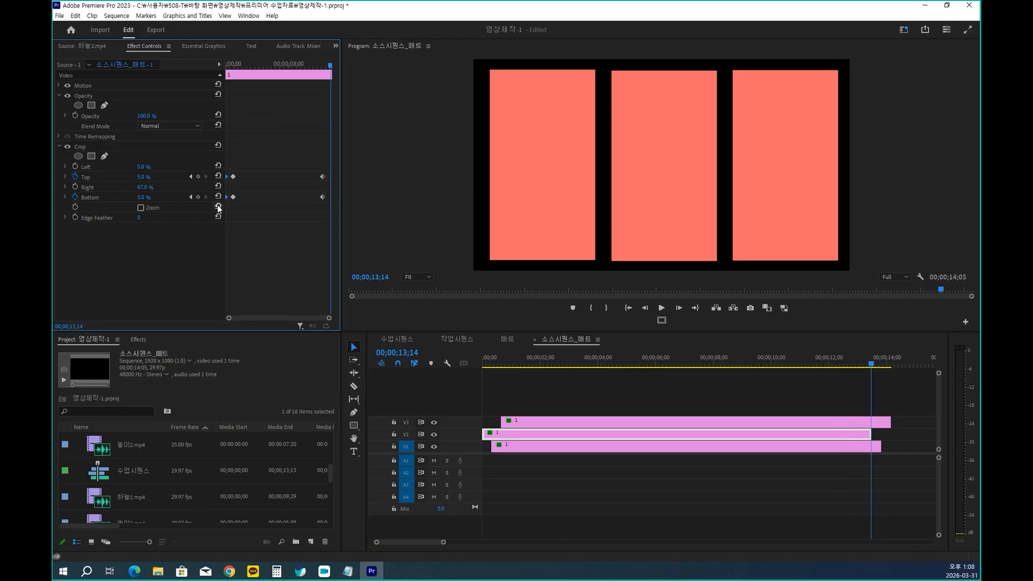
{"action": "left_click", "coordinate": [218, 209]}
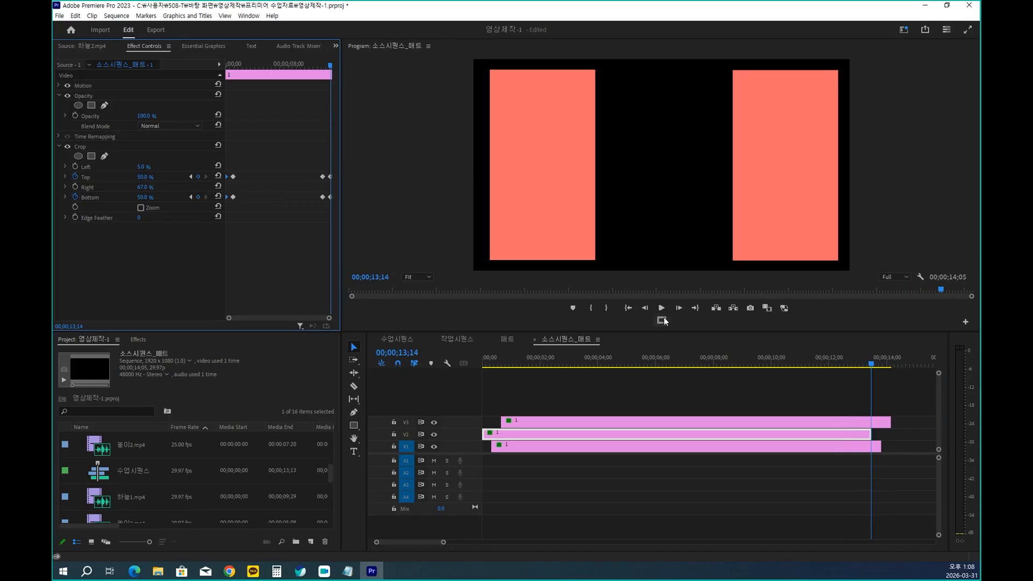
Deselect the clip and play 소스시퀀스_매트 from the start to review the V2 matte's closing animation.
{"action": "left_click", "coordinate": [639, 387]}
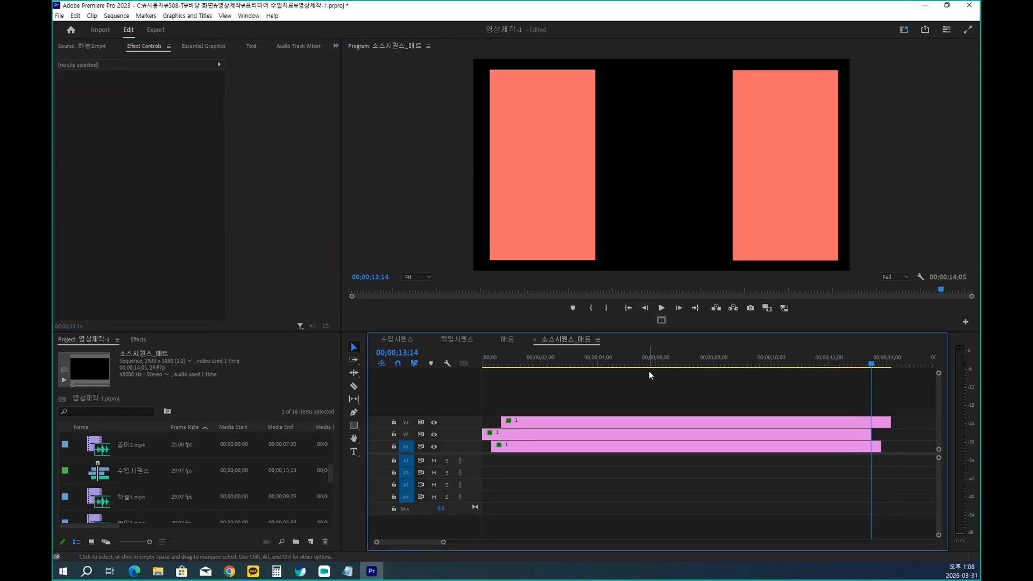
{"action": "key", "text": "Home"}
{"action": "key", "text": "space"}
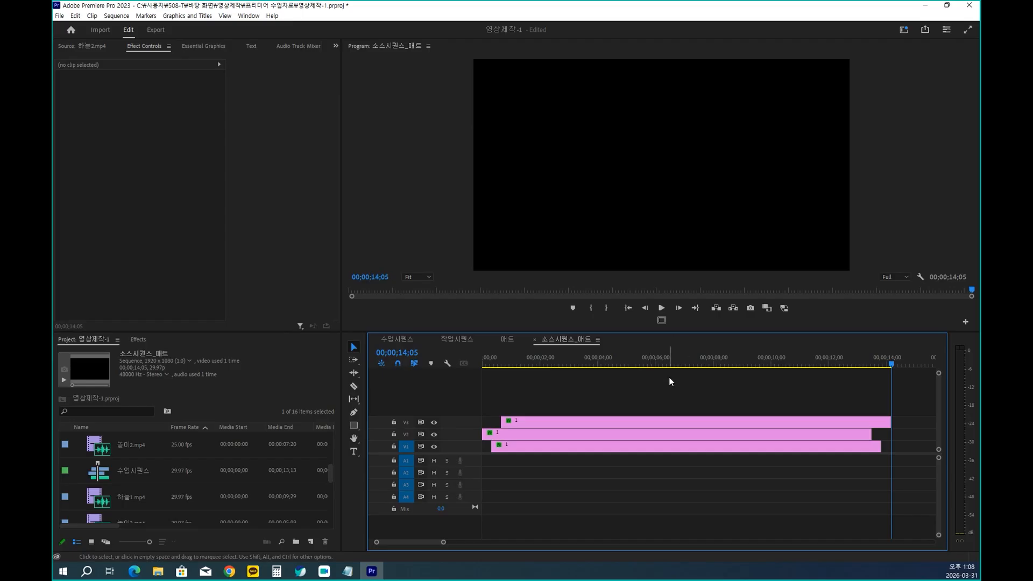
Copy the V3 clip's 5% Crop Top and Bottom keyframes to 00;00;13;04, one second before its last frame.
{"action": "left_click", "coordinate": [660, 425]}
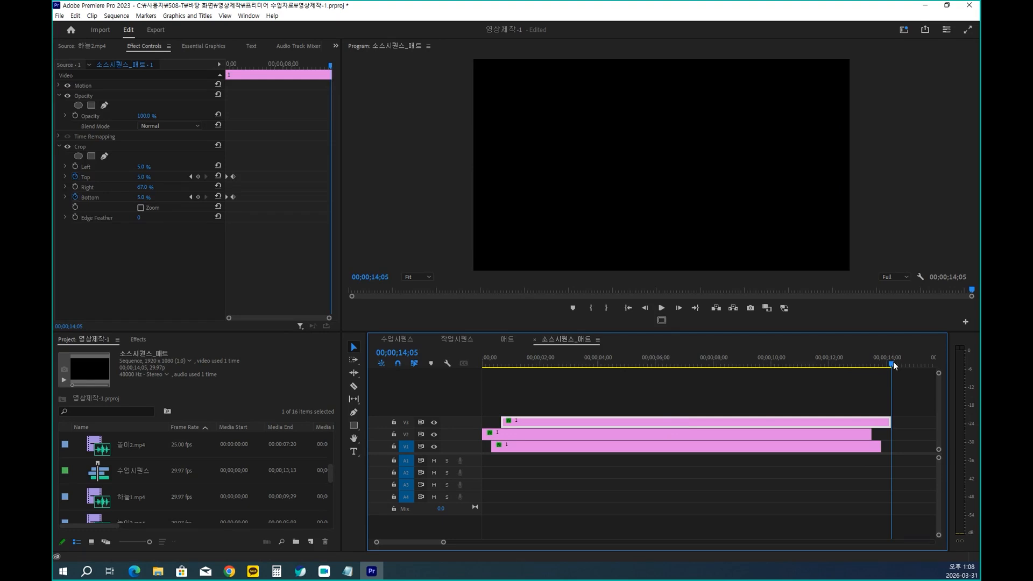
{"action": "key", "text": "Left"}
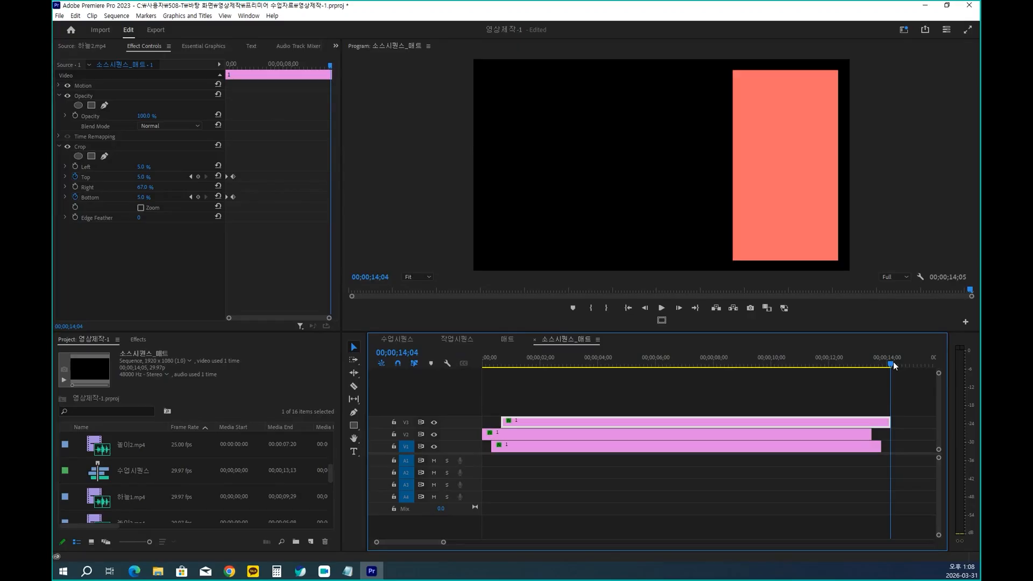
{"action": "left_click", "coordinate": [405, 353]}
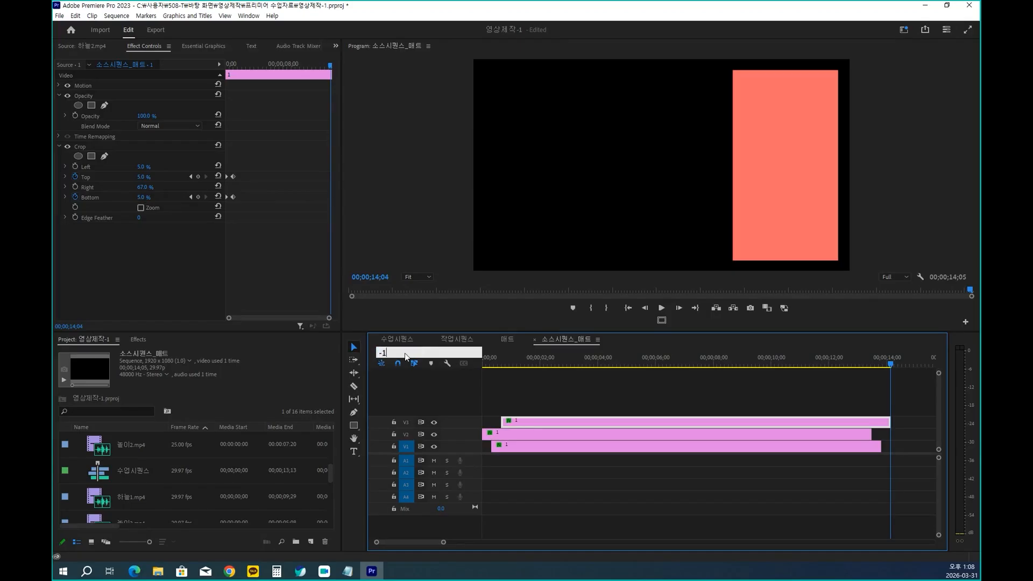
{"action": "key", "text": "Return"}
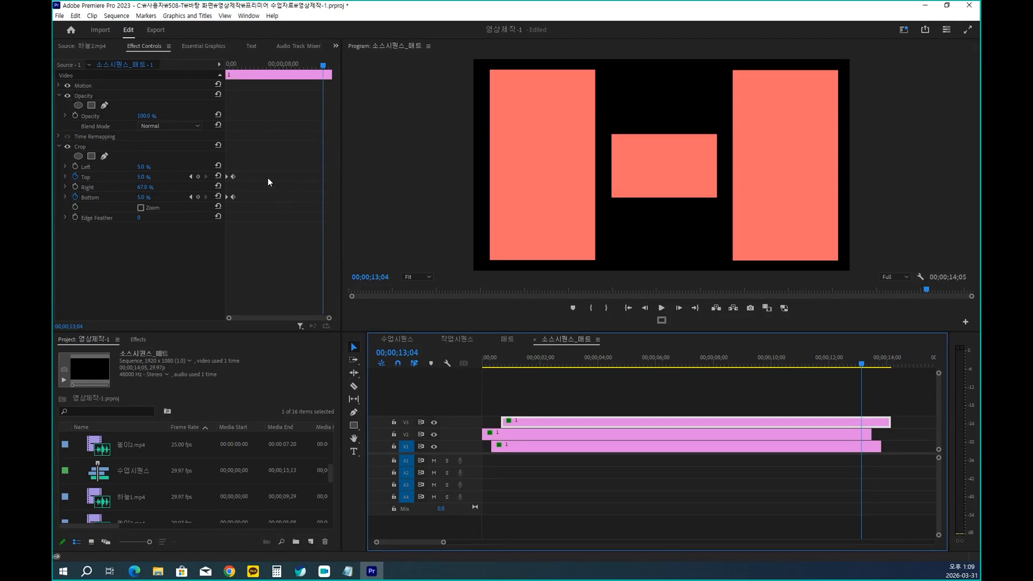
{"action": "left_click_drag", "start_coordinate": [256, 166], "coordinate": [234, 212]}
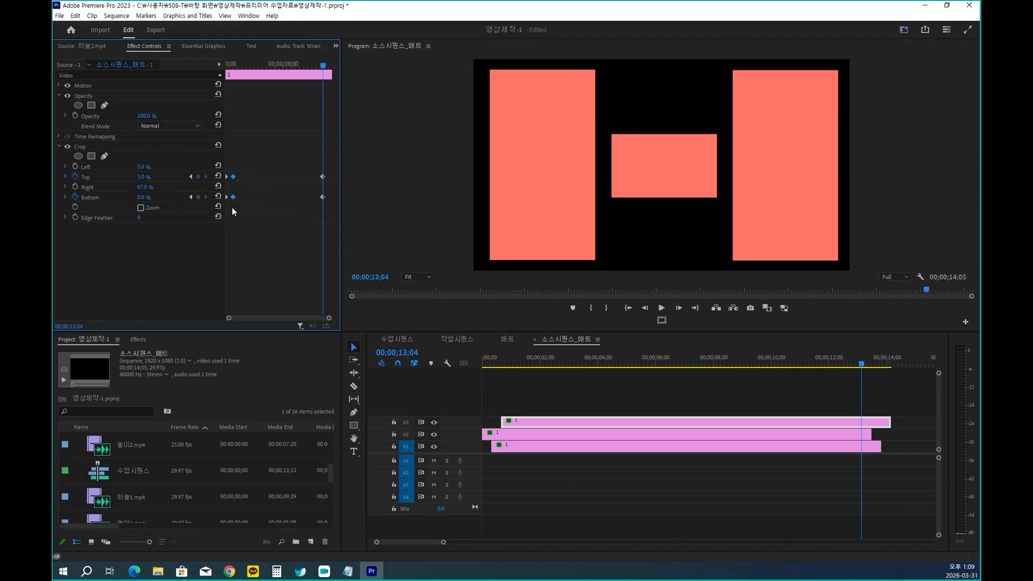
Paste the V3 clip's starting 50% Crop Top and Bottom keyframes at its last frame, 00;00;14;04.
{"action": "left_click_drag", "start_coordinate": [868, 365], "coordinate": [888, 370]}
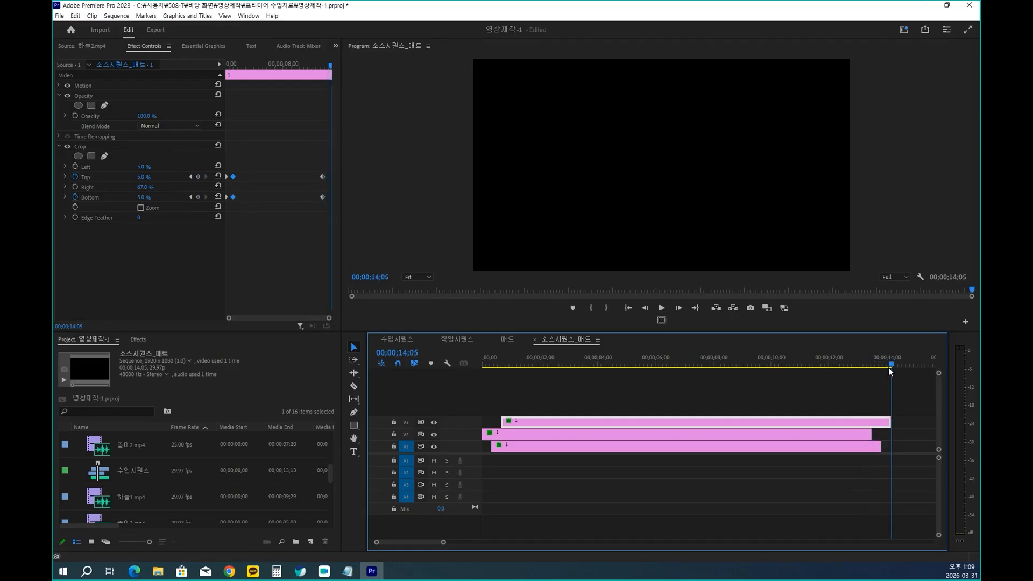
{"action": "key", "text": "Left"}
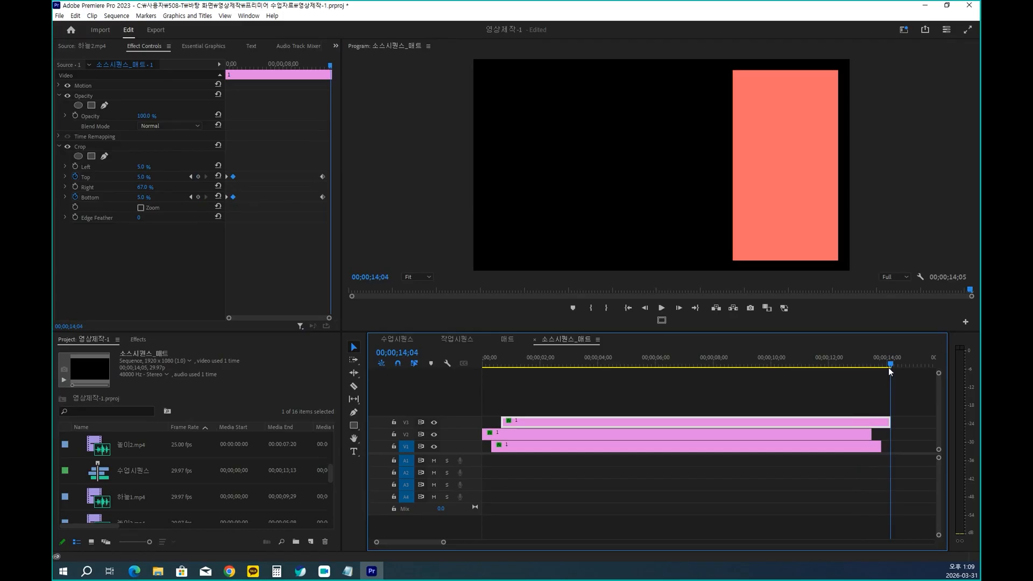
{"action": "left_click_drag", "start_coordinate": [230, 167], "coordinate": [220, 205]}
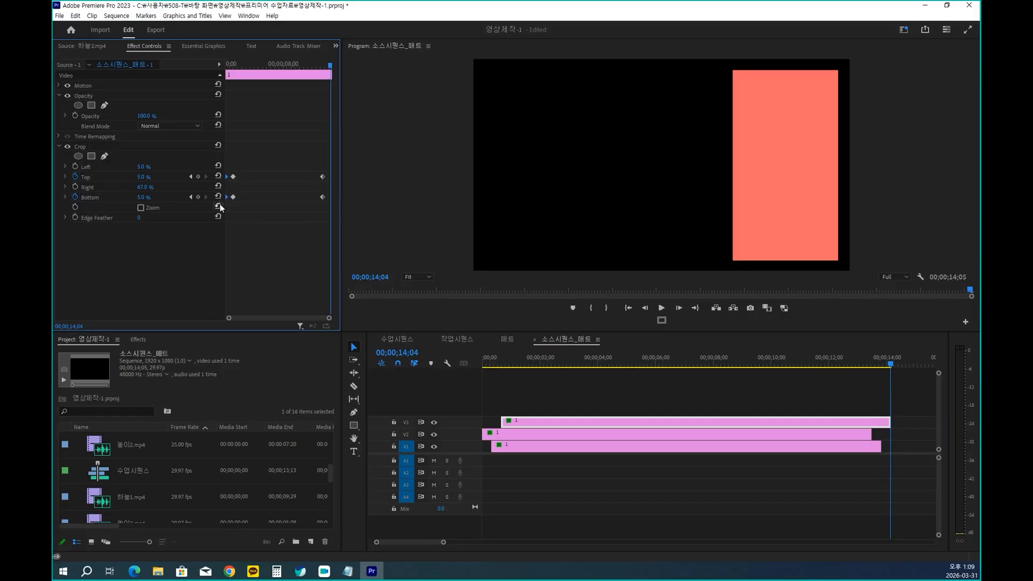
{"action": "key", "text": "ctrl+v"}
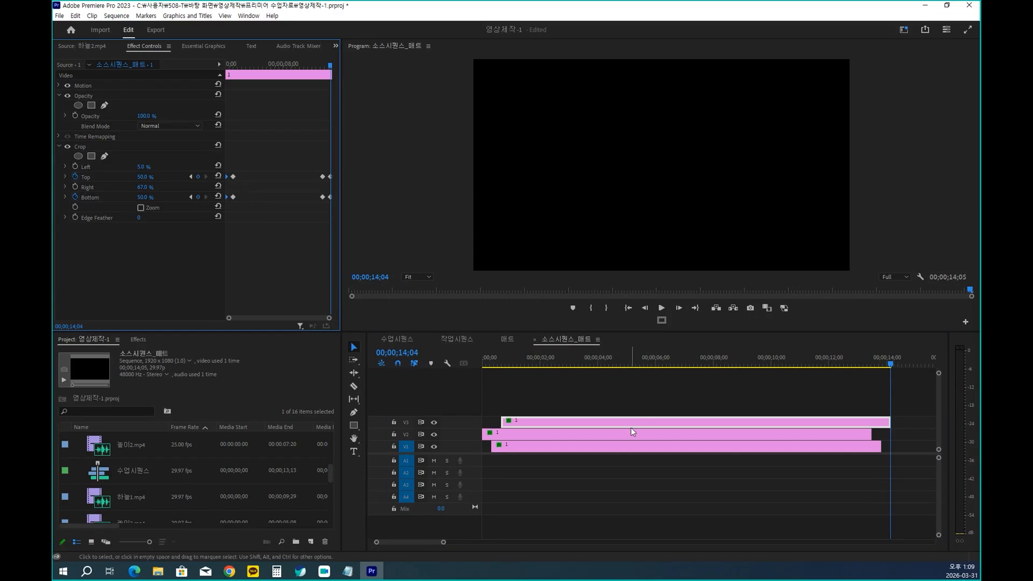
Copy the V1 clip's 5% Crop Top and Bottom keyframes to 00;00;12;24, one second before its last frame.
{"action": "left_click", "coordinate": [621, 451]}
{"action": "left_click", "coordinate": [622, 451]}
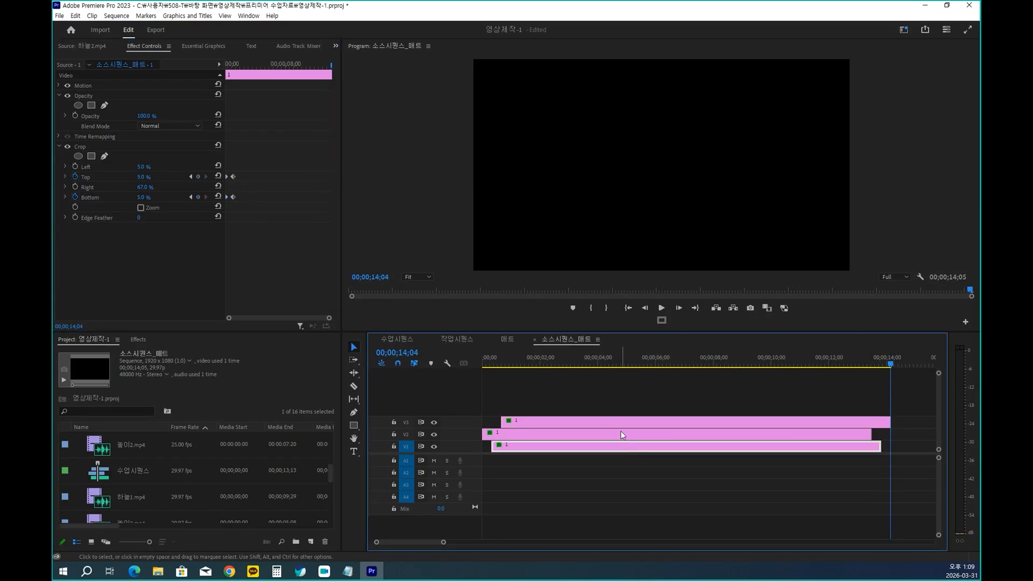
{"action": "left_click_drag", "start_coordinate": [892, 372], "coordinate": [882, 372]}
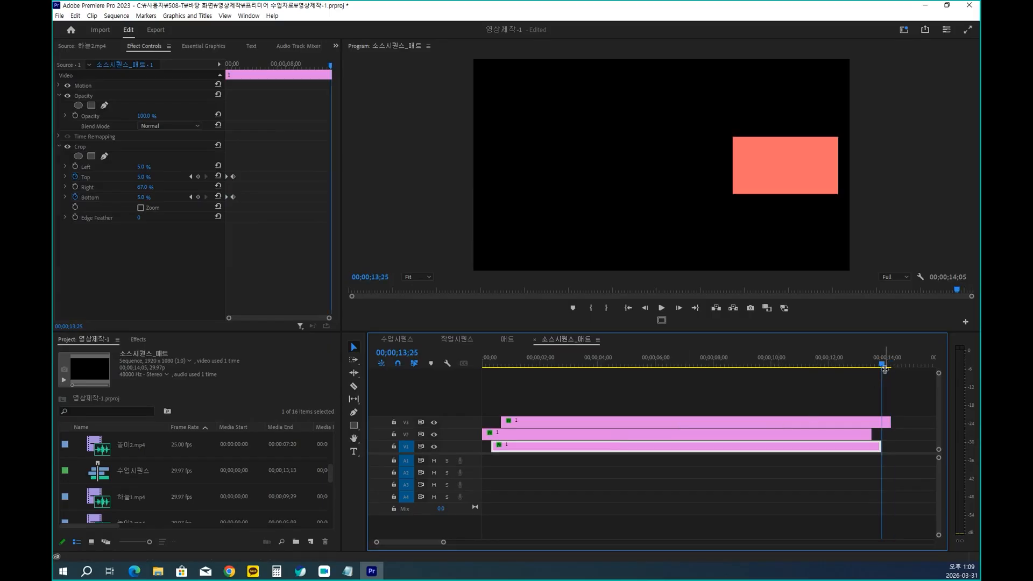
{"action": "key", "text": "Left"}
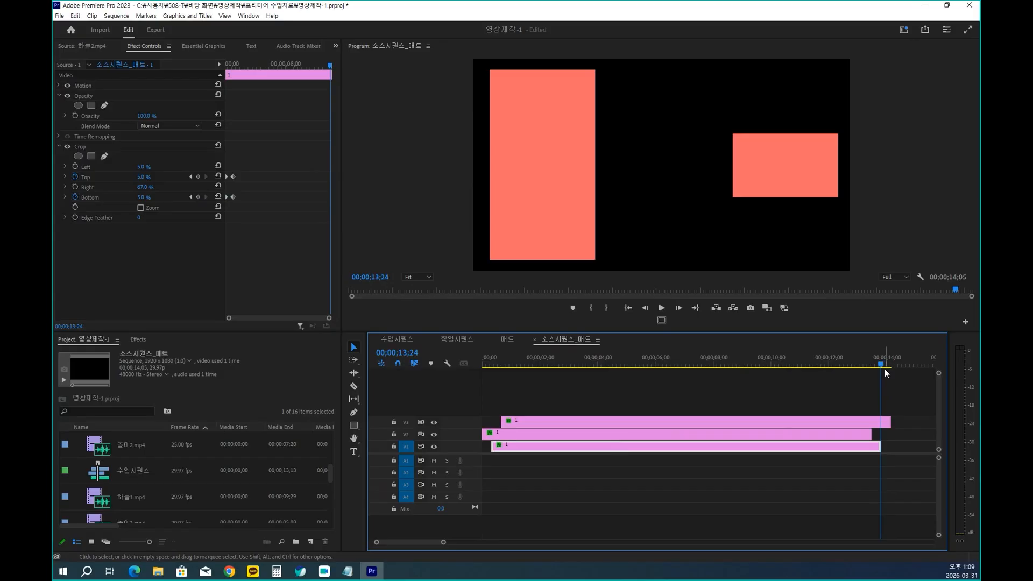
{"action": "left_click", "coordinate": [419, 352]}
{"action": "type", "text": "1224"}
{"action": "key", "text": "Return"}
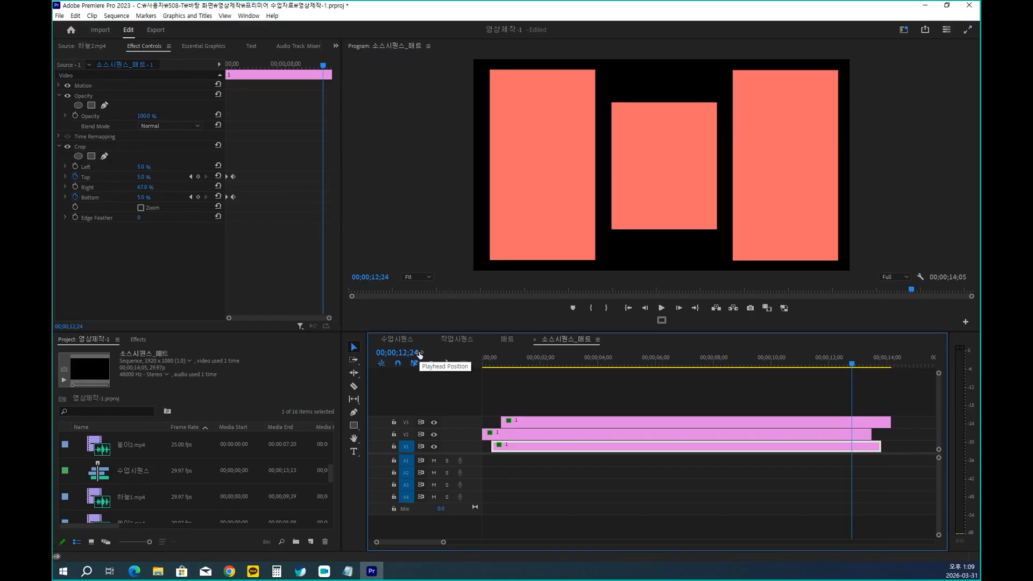
{"action": "left_click_drag", "start_coordinate": [255, 168], "coordinate": [233, 209]}
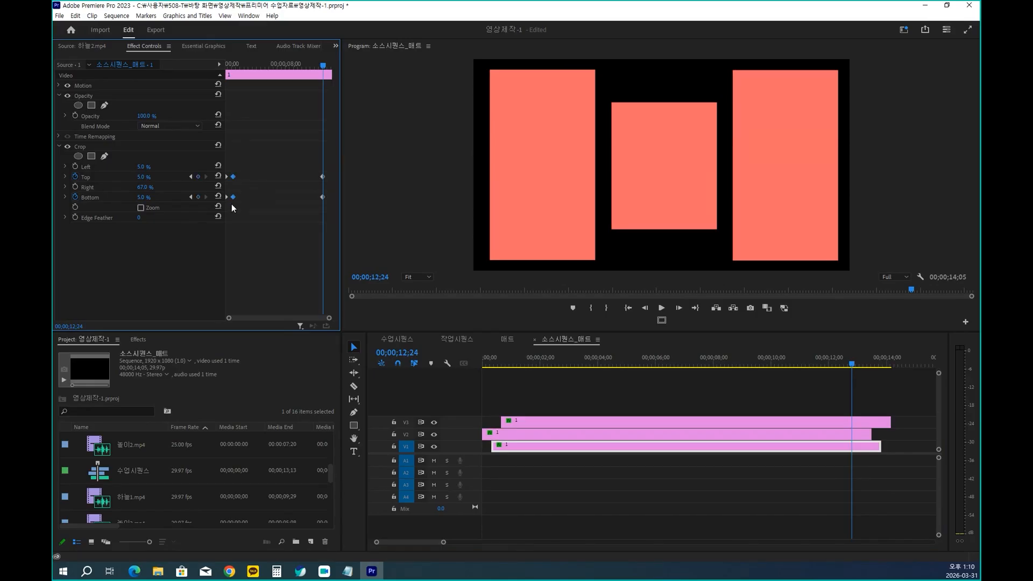
Paste the V1 clip's starting 50% Crop Top and Bottom keyframes at its last frame, 00;00;13;24.
{"action": "left_click_drag", "start_coordinate": [851, 364], "coordinate": [882, 368]}
{"action": "key", "text": "Left"}
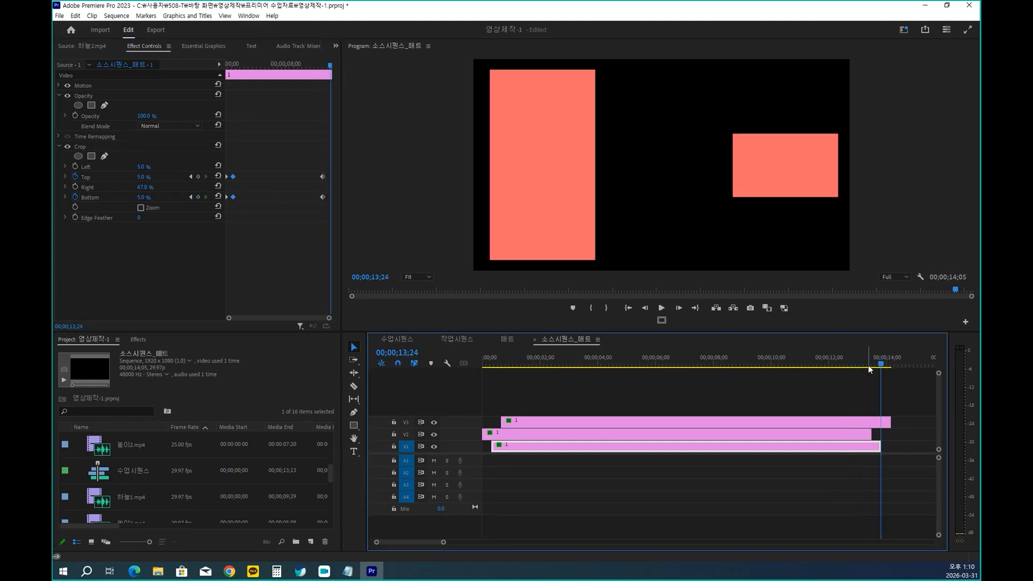
{"action": "left_click", "coordinate": [231, 167]}
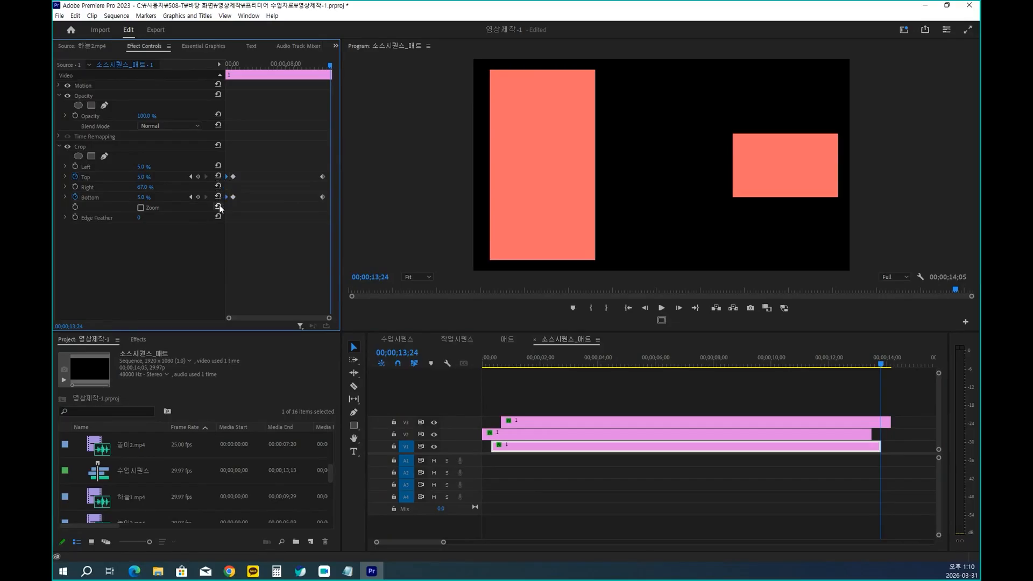
{"action": "key", "text": "ctrl+v"}
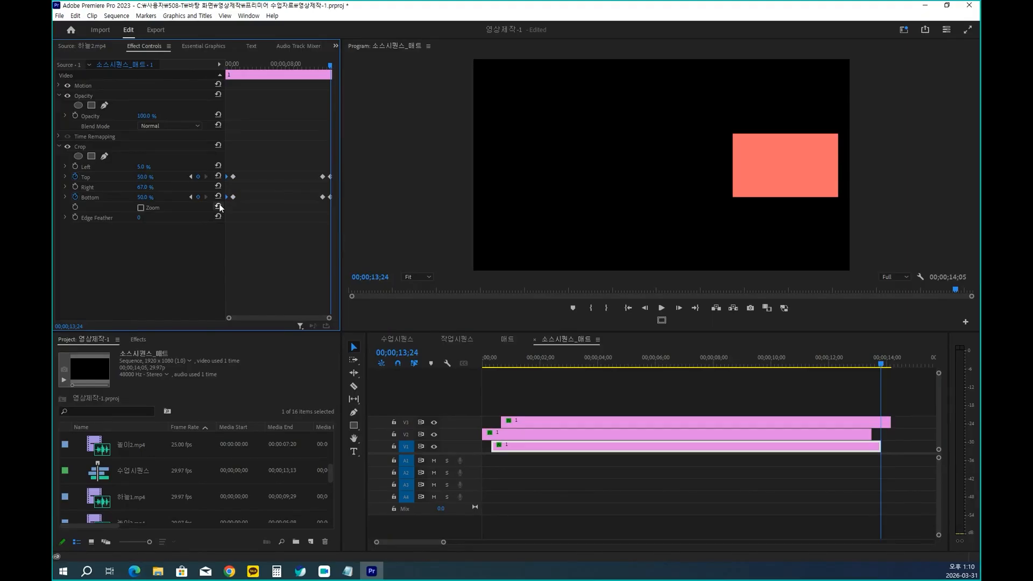
Play 수업시퀀스 from the start to review the matted footage with its new ending.
{"action": "left_click", "coordinate": [397, 339]}
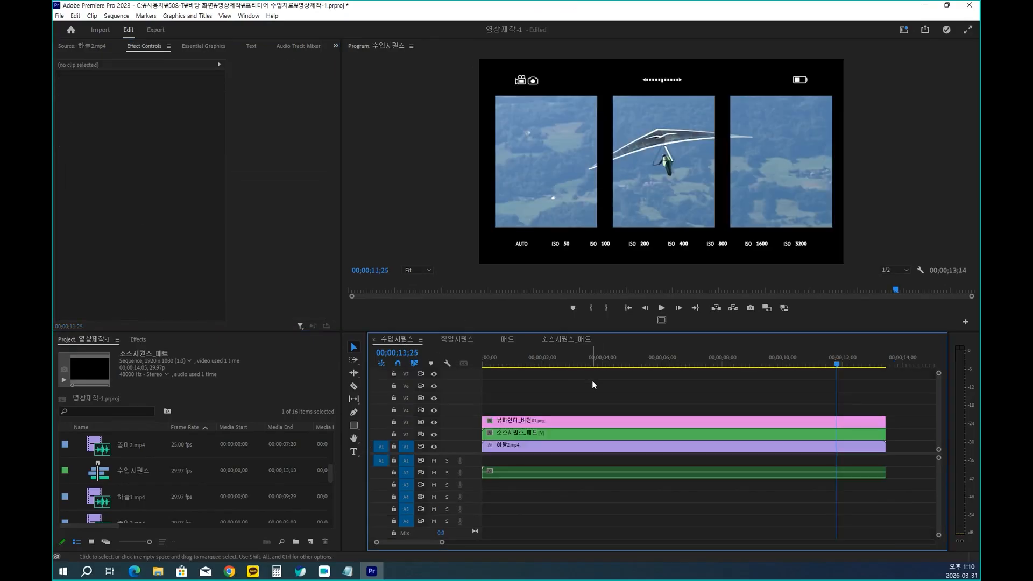
{"action": "key", "text": "Home"}
{"action": "key", "text": "space"}
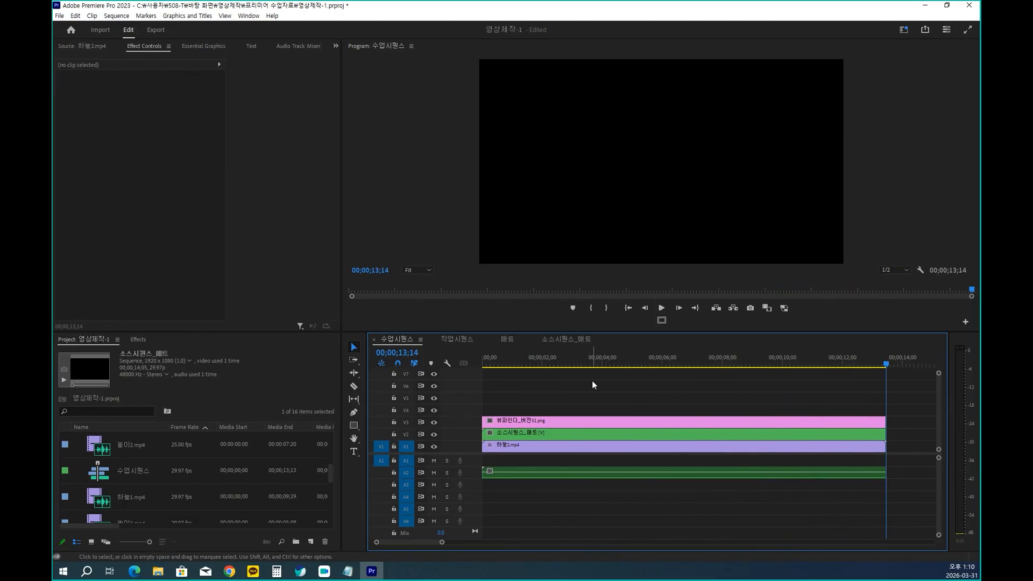
{"action": "key", "text": "space"}
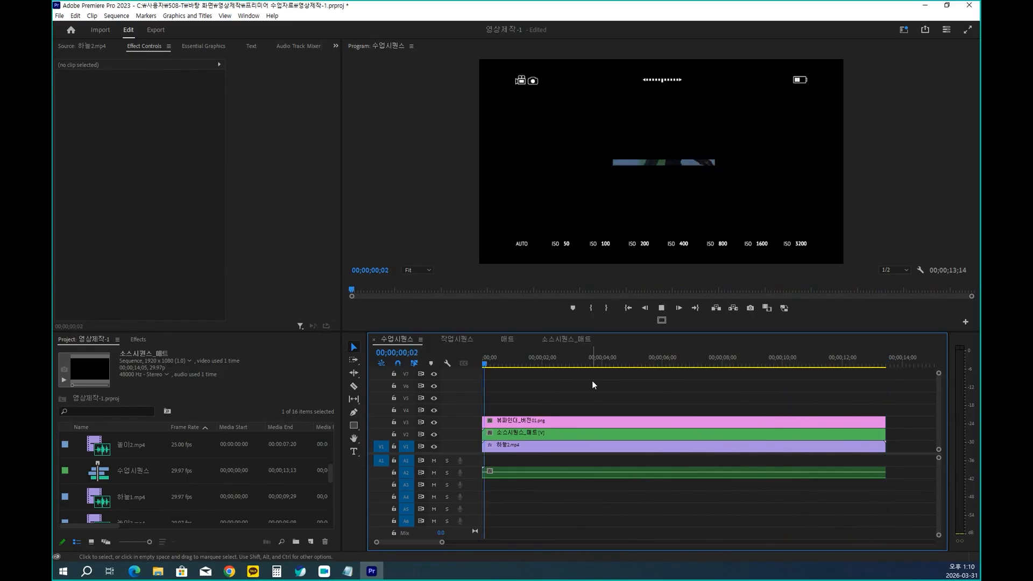
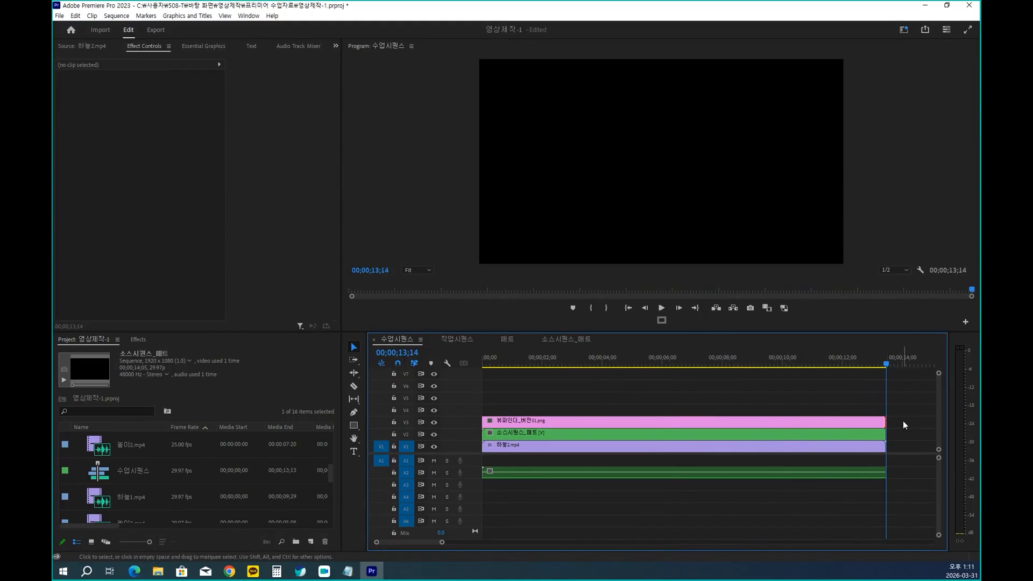
Add a Cross Dissolve to the end of 뷰파인더_버전01.png on V3 and shorten its duration to less than one second.
{"action": "key", "text": "ctrl+d"}
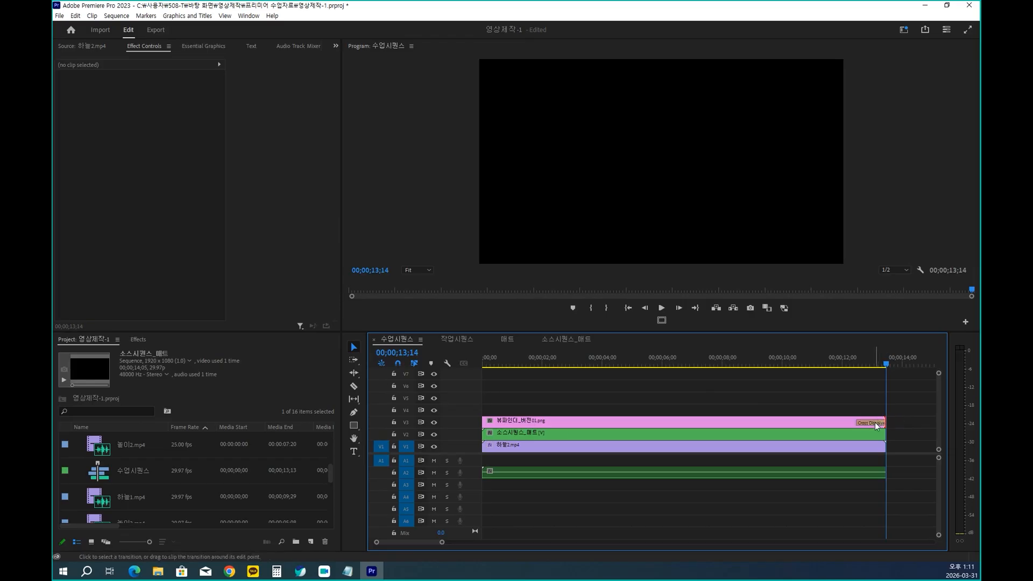
{"action": "double_click", "coordinate": [876, 426]}
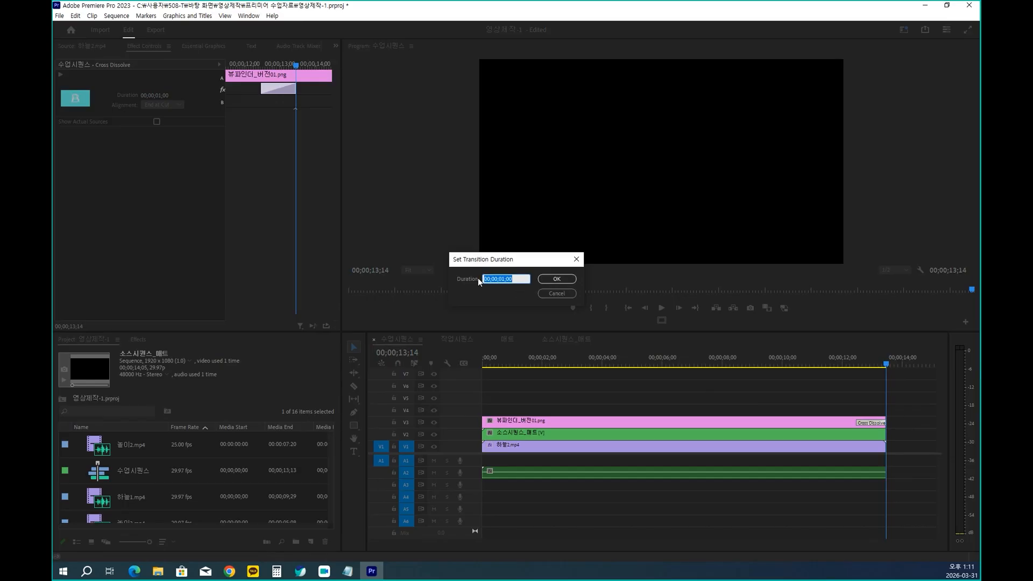
{"action": "left_click", "coordinate": [557, 279]}
{"action": "left_click", "coordinate": [660, 399]}
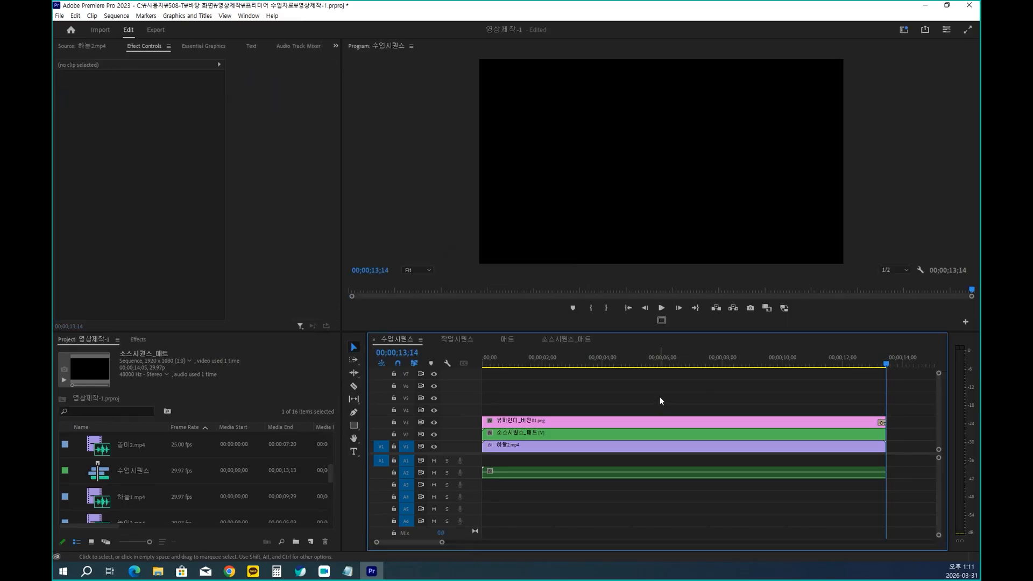
Play 수업시퀀스 to check the viewfinder's dissolve, and open the nested 소스시퀀스_매트 clip from V2.
{"action": "key", "text": "space"}
{"action": "key", "text": "space"}
{"action": "double_click", "coordinate": [616, 435]}
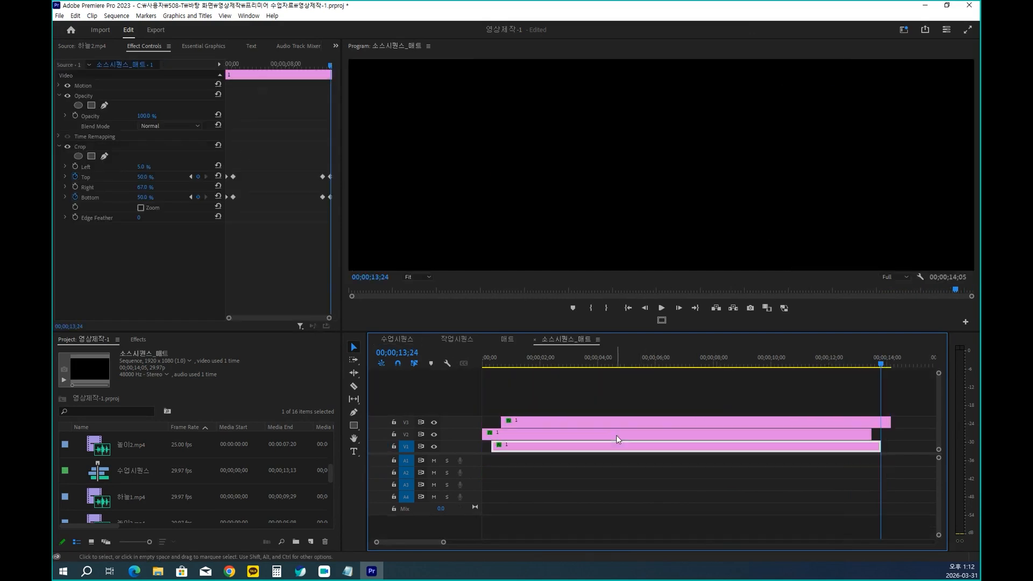
Shift the V3 clip's closing Crop Top and Bottom keyframes earlier in 소스시퀀스_매트.
{"action": "left_click", "coordinate": [620, 419]}
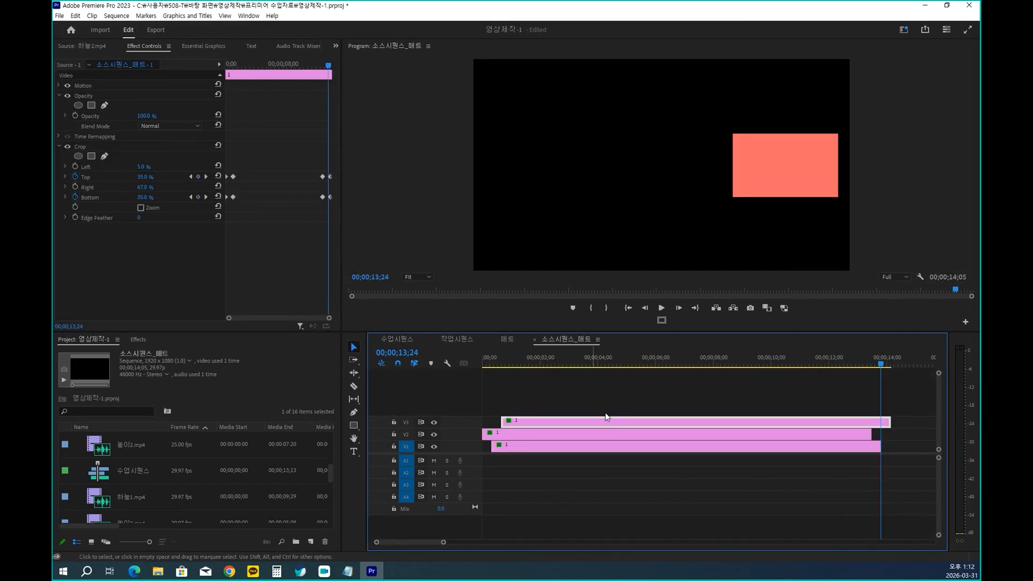
{"action": "left_click_drag", "start_coordinate": [314, 164], "coordinate": [339, 210]}
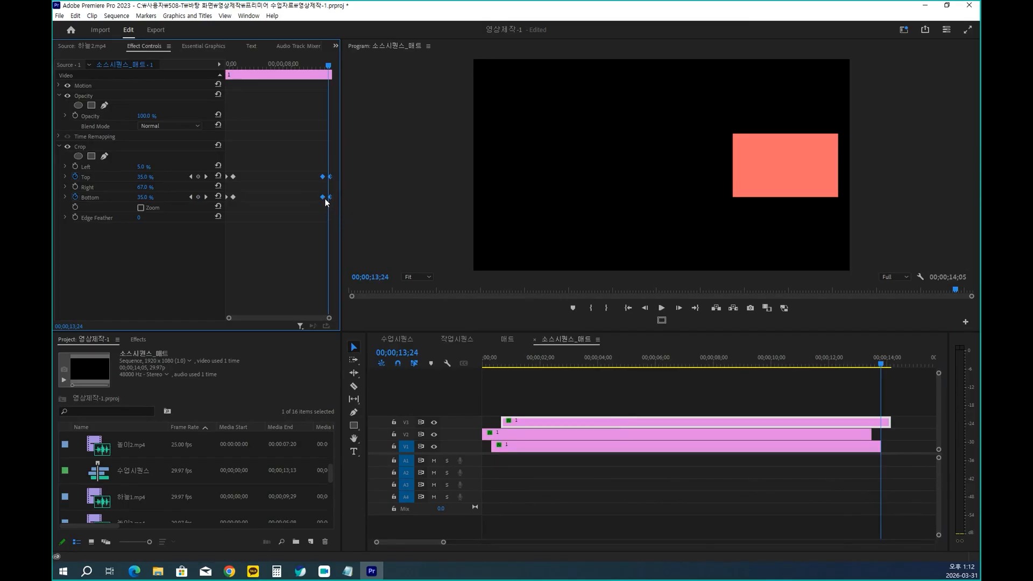
{"action": "left_click_drag", "start_coordinate": [324, 200], "coordinate": [295, 201]}
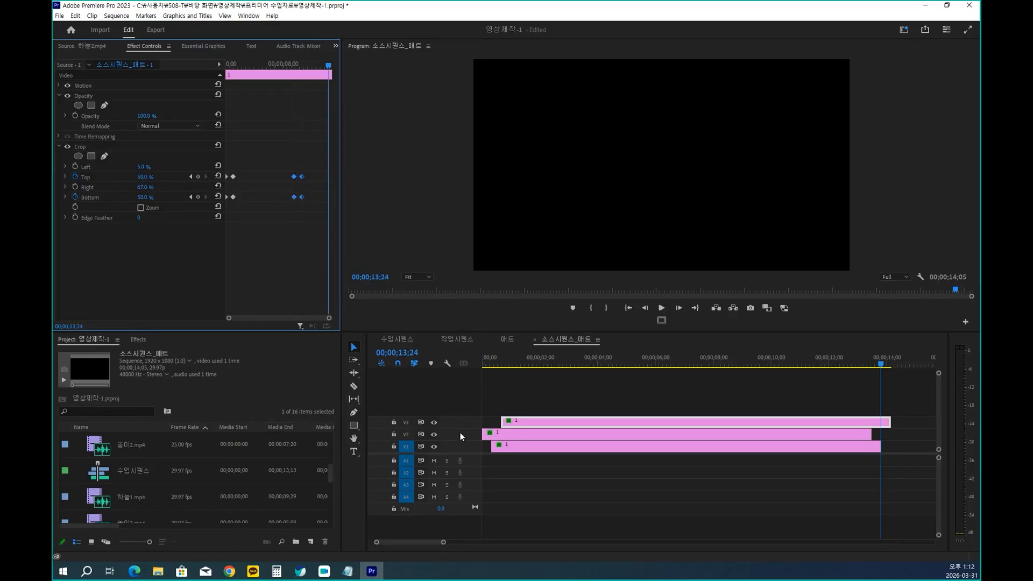
Move the closing Crop keyframes of the V2 and V1 matte clips earlier, with V1's placed earlier than V2's within the clip.
{"action": "double_click", "coordinate": [524, 438]}
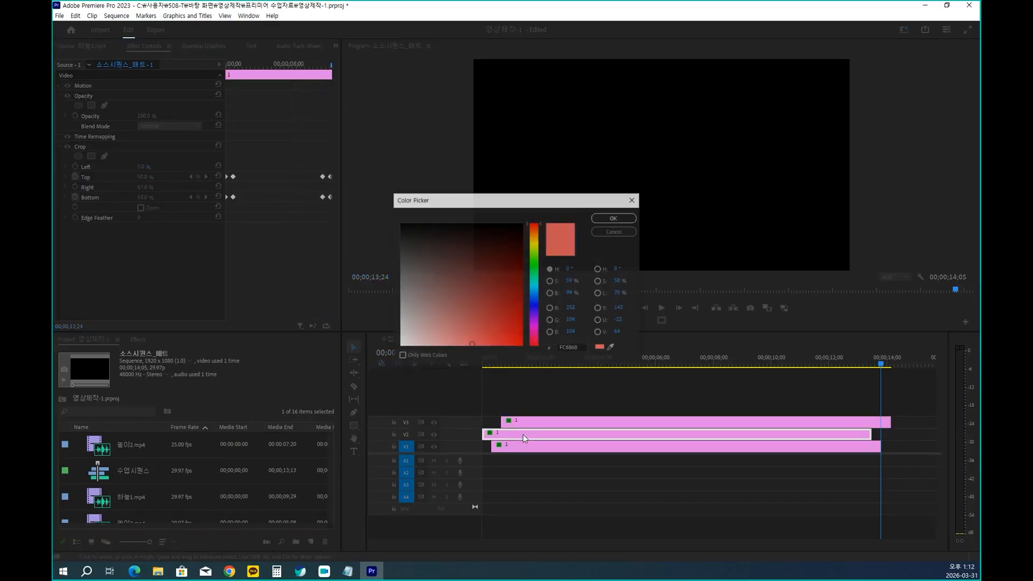
{"action": "left_click", "coordinate": [611, 237]}
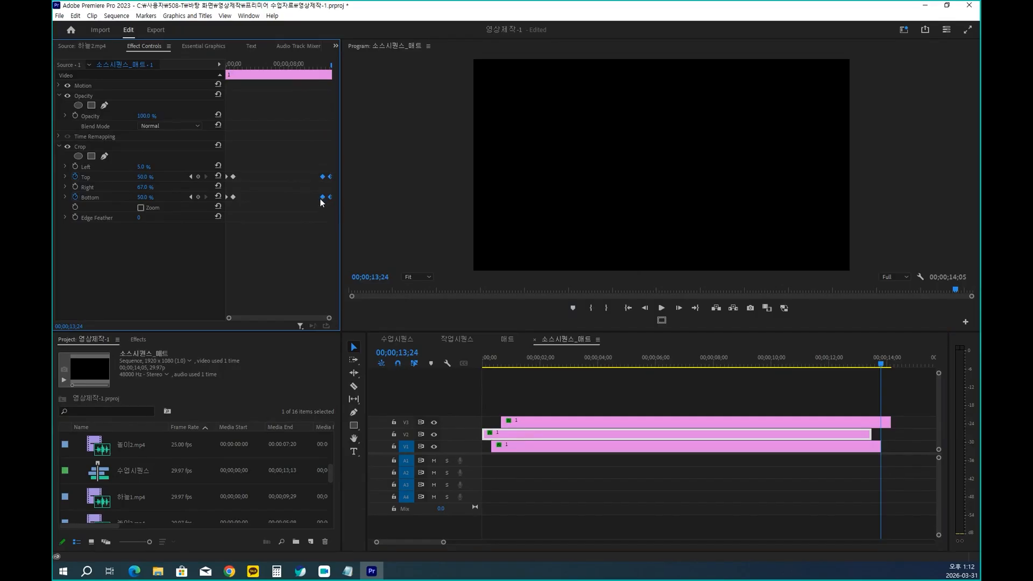
{"action": "left_click_drag", "start_coordinate": [323, 197], "coordinate": [293, 198]}
{"action": "left_click", "coordinate": [494, 446]}
{"action": "left_click_drag", "start_coordinate": [304, 165], "coordinate": [284, 198]}
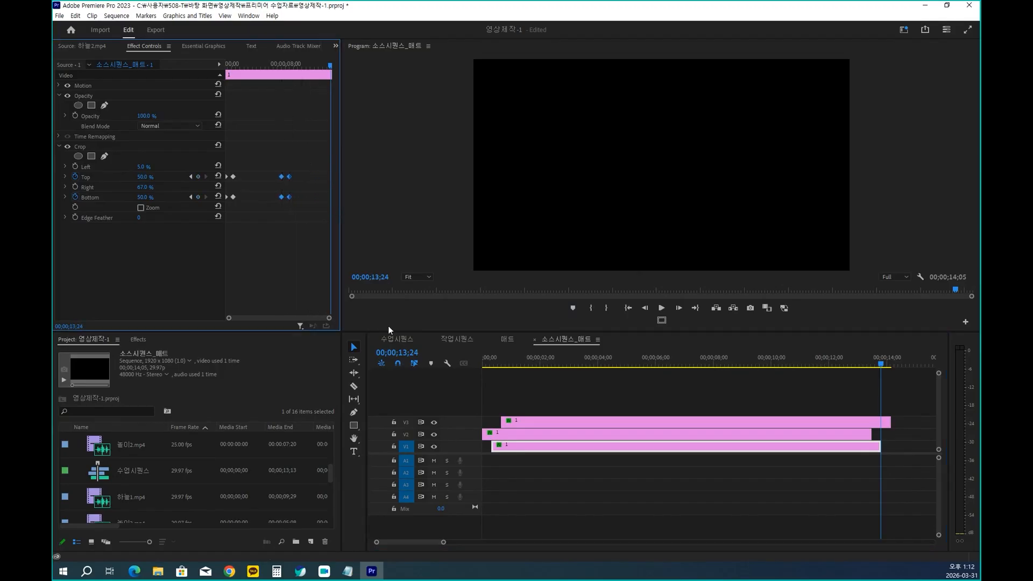
Return to 수업시퀀스 and add a Cross Dissolve with a duration of 00;00;03;00 at the end of 하늘2.mp4 on V1.
{"action": "left_click", "coordinate": [393, 340]}
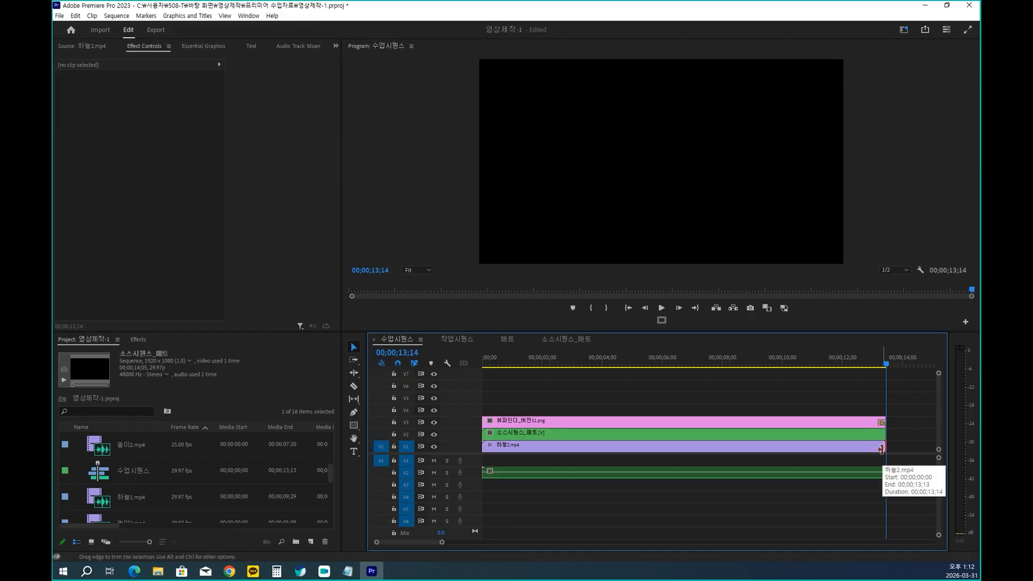
{"action": "key", "text": "ctrl+d"}
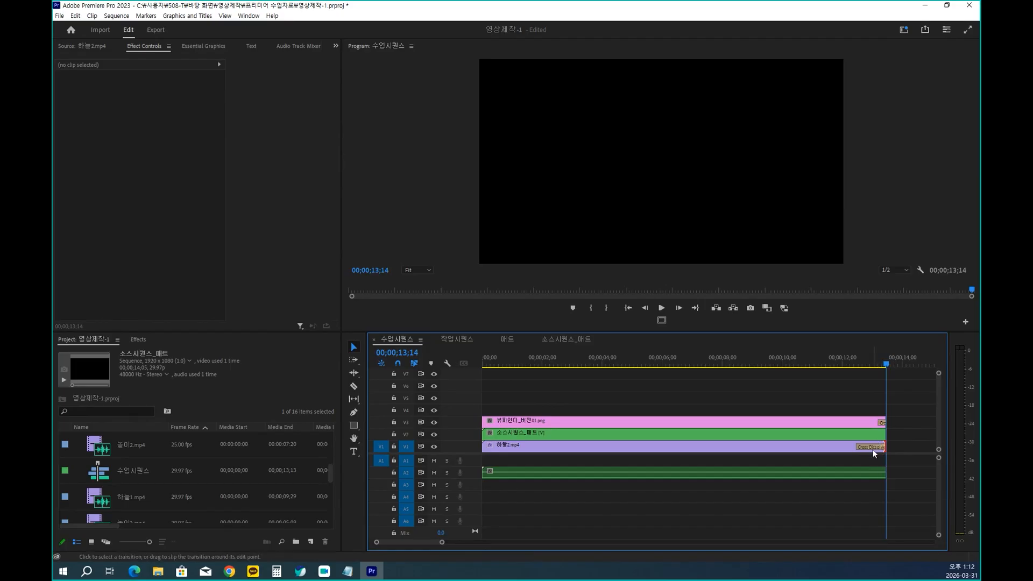
{"action": "double_click", "coordinate": [873, 448]}
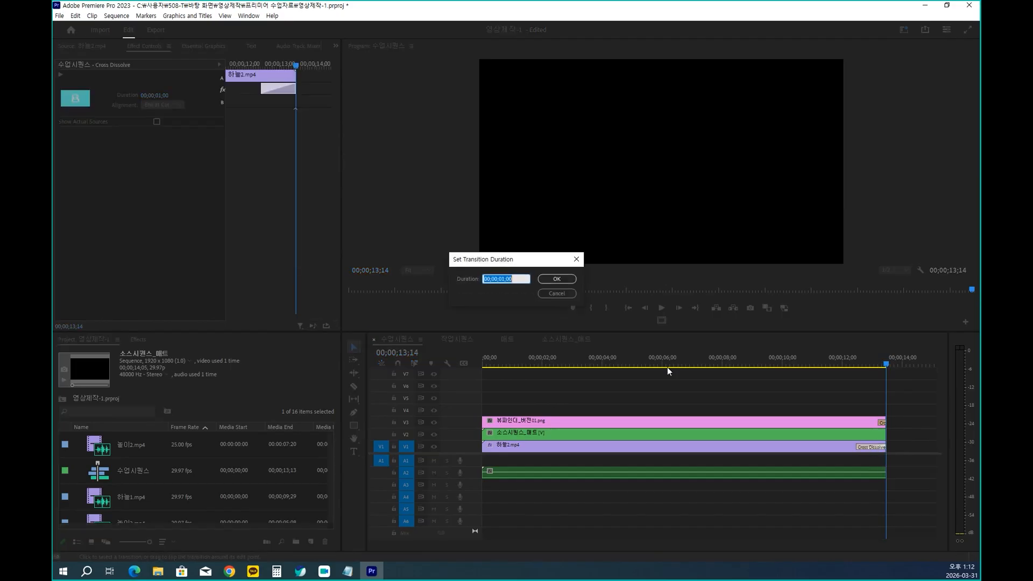
{"action": "type", "text": "300"}
{"action": "key", "text": "Return"}
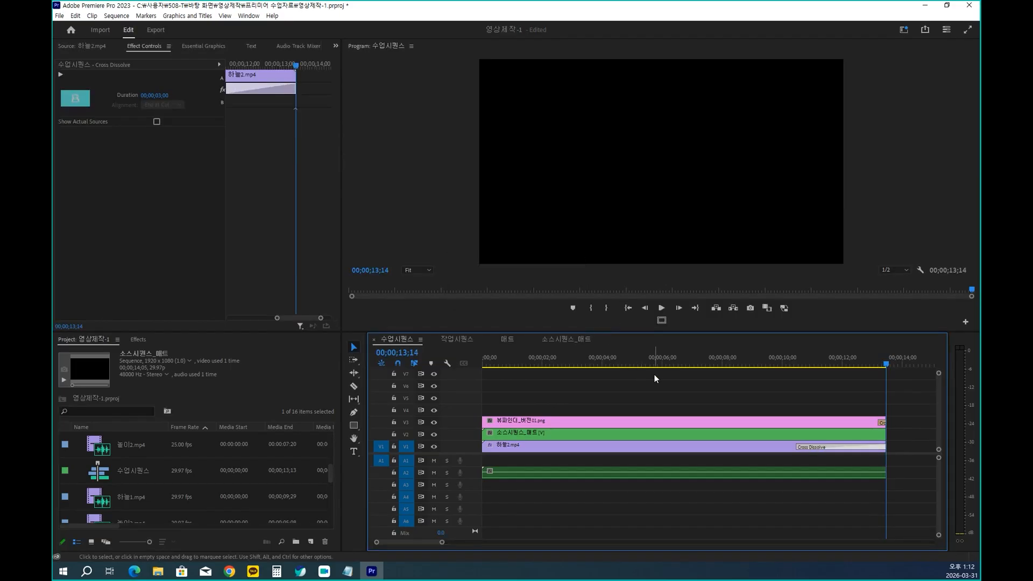
Play 수업시퀀스 to check the earlier matte closing and the footage's dissolve.
{"action": "left_click", "coordinate": [656, 381]}
{"action": "key", "text": "space"}
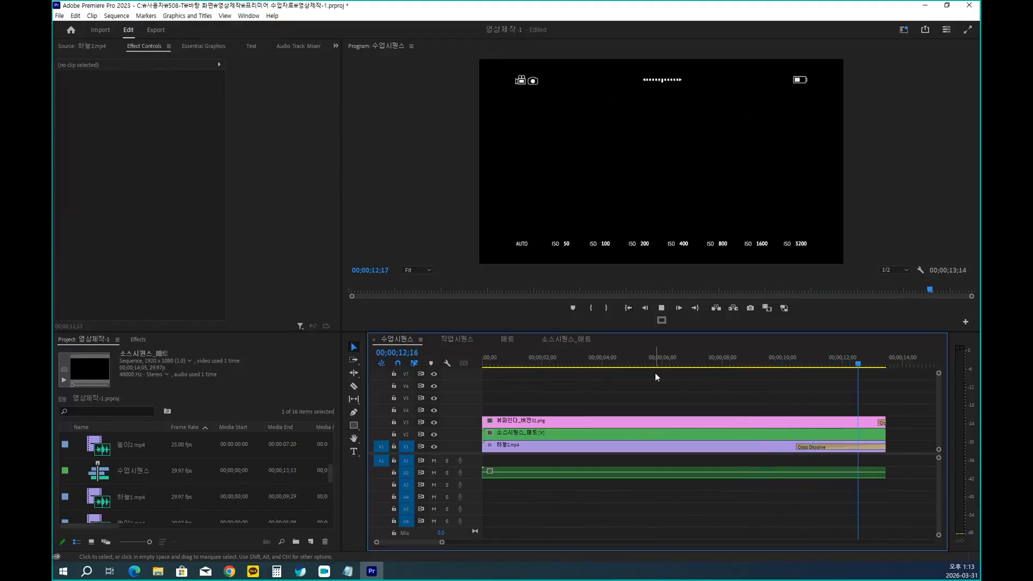
{"action": "key", "text": "space"}
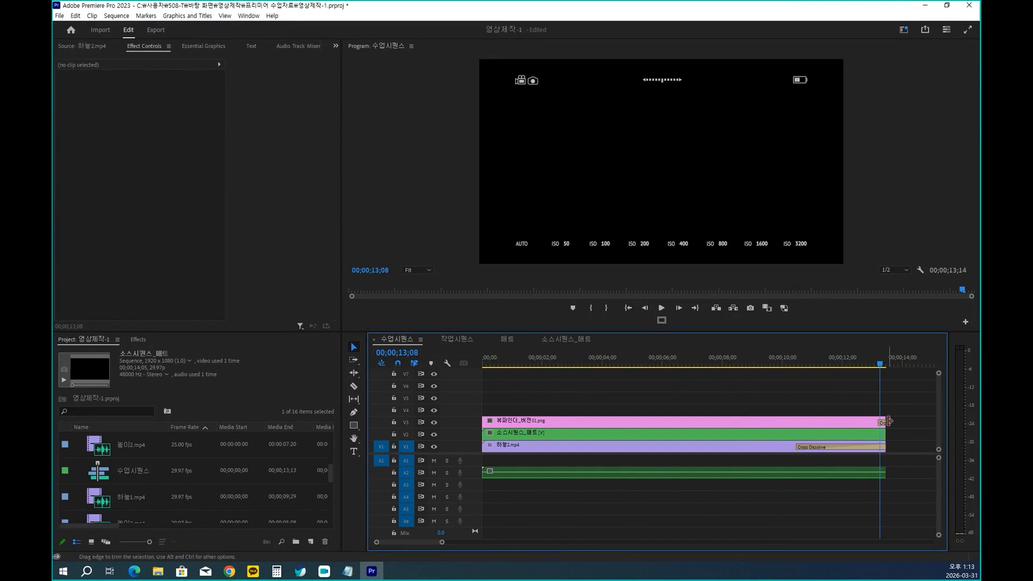
Trim the end of 뷰파인더_버전01.png on V3 back to about 9 seconds.
{"action": "left_click_drag", "start_coordinate": [883, 422], "coordinate": [855, 422]}
{"action": "left_click_drag", "start_coordinate": [867, 373], "coordinate": [733, 381]}
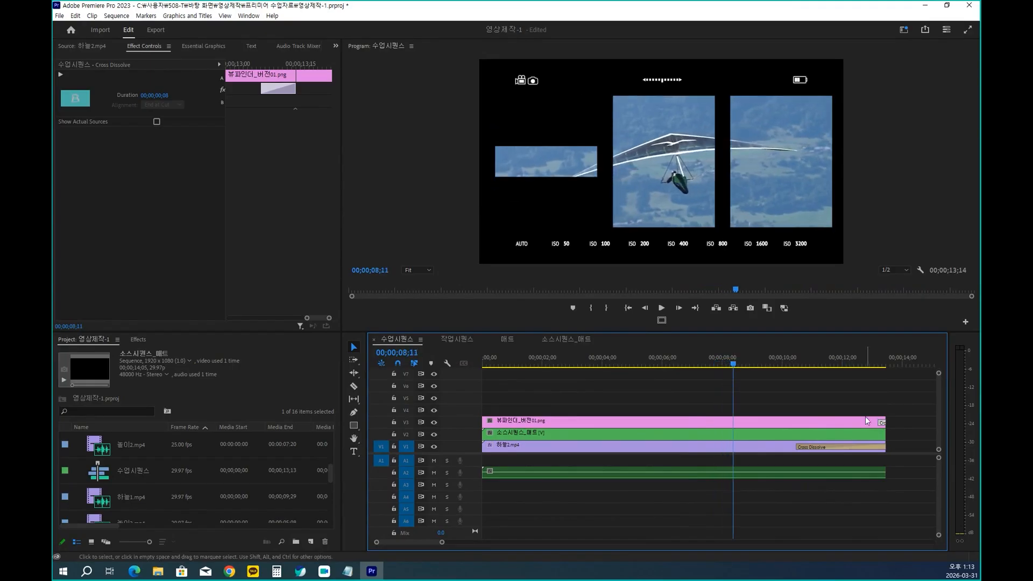
{"action": "left_click_drag", "start_coordinate": [884, 421], "coordinate": [753, 419]}
{"action": "left_click", "coordinate": [787, 398]}
Play 수업시퀀스 from the start and extend the end of 뷰파인더_버전01.png to just before 00;00;10;00.
{"action": "key", "text": "Home"}
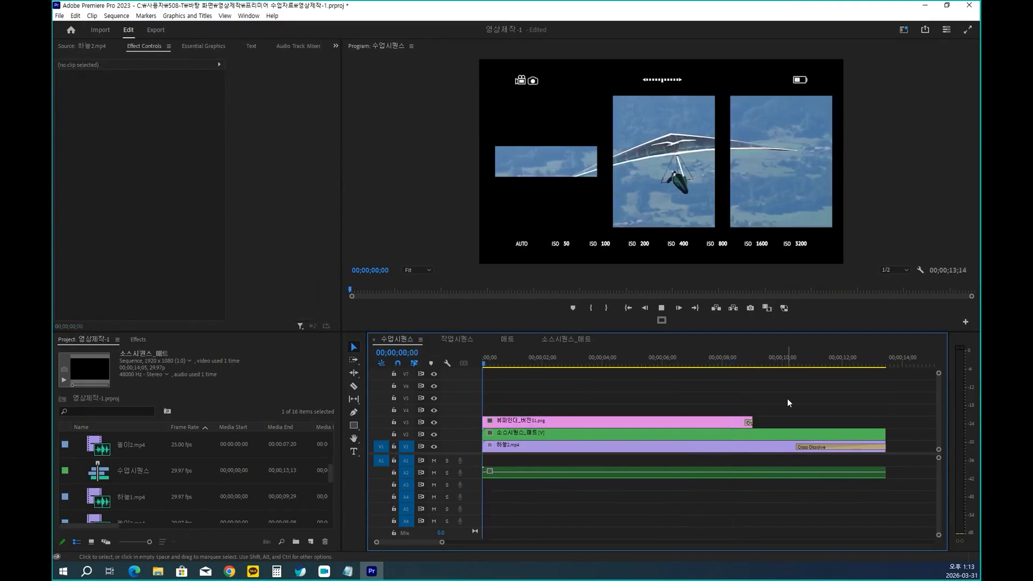
{"action": "key", "text": "space"}
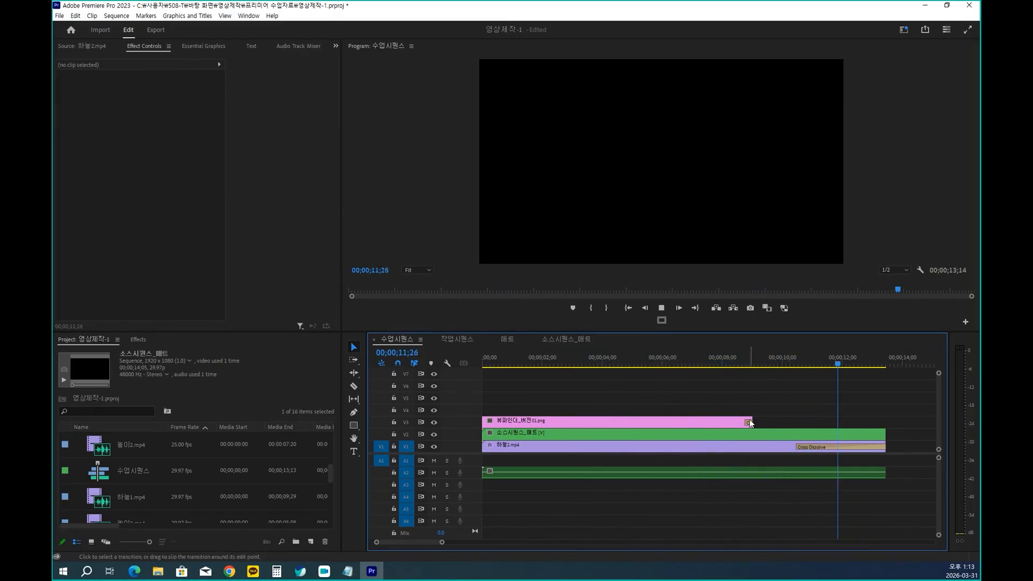
{"action": "left_click_drag", "start_coordinate": [752, 422], "coordinate": [780, 420]}
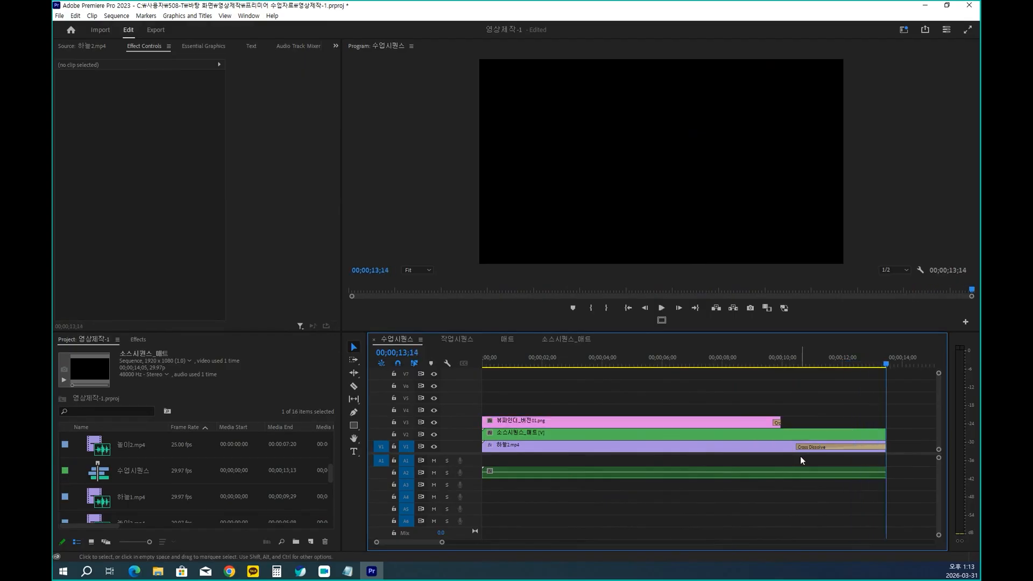
Lengthen the Cross Dissolve on 하늘2.mp4 to about four seconds, starting it near 00;00;09;15.
{"action": "left_click", "coordinate": [813, 367]}
{"action": "left_click_drag", "start_coordinate": [813, 367], "coordinate": [771, 367]}
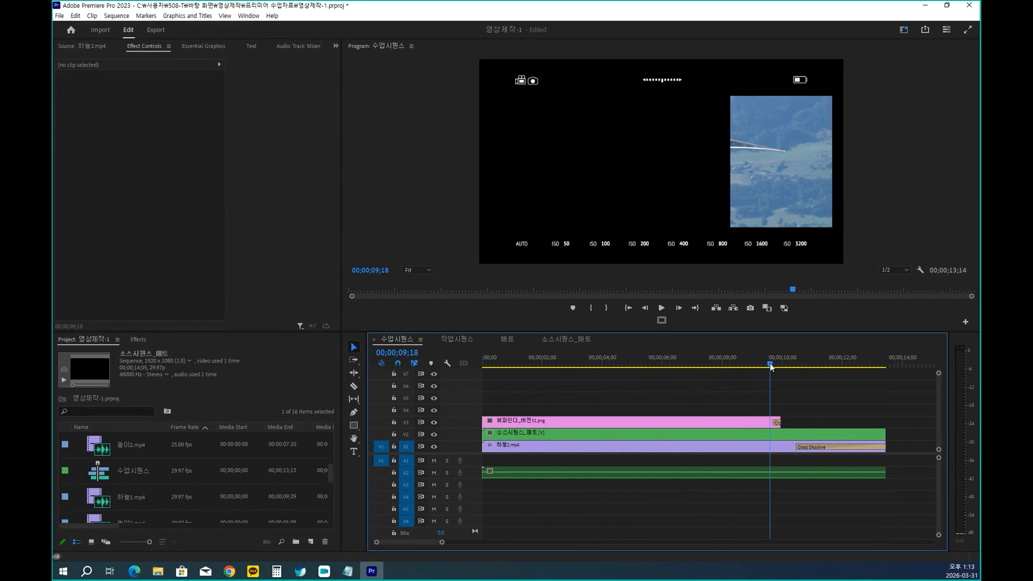
{"action": "left_click_drag", "start_coordinate": [770, 367], "coordinate": [767, 366]}
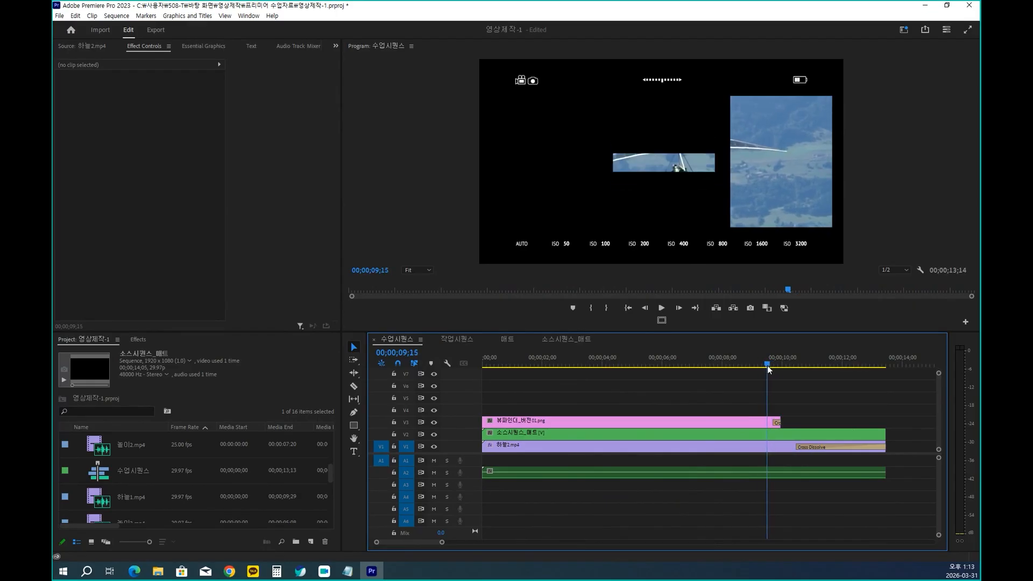
{"action": "left_click_drag", "start_coordinate": [797, 448], "coordinate": [770, 447]}
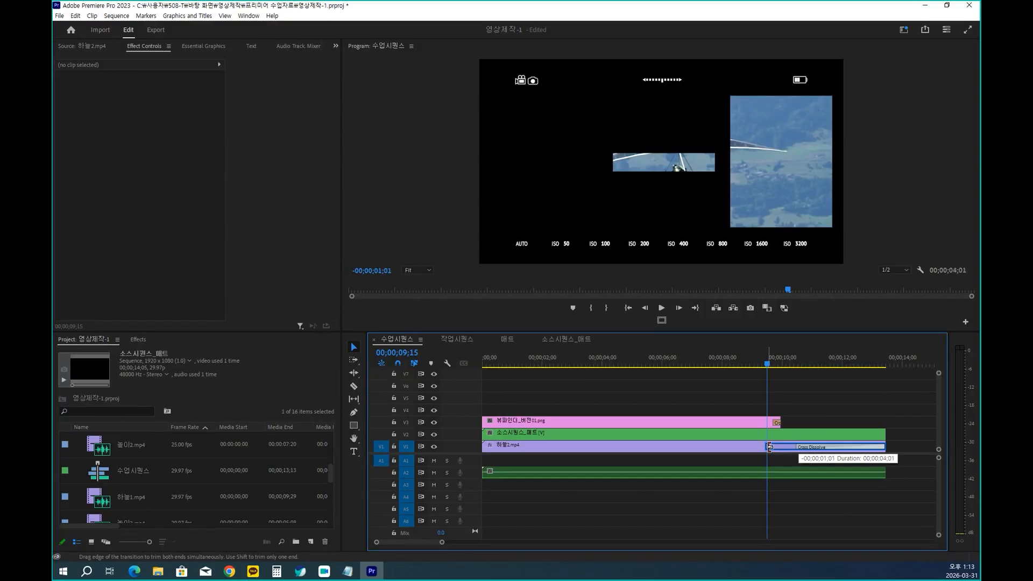
Play 수업시퀀스 from the start to review the retimed viewfinder ending and longer dissolve.
{"action": "left_click", "coordinate": [819, 389]}
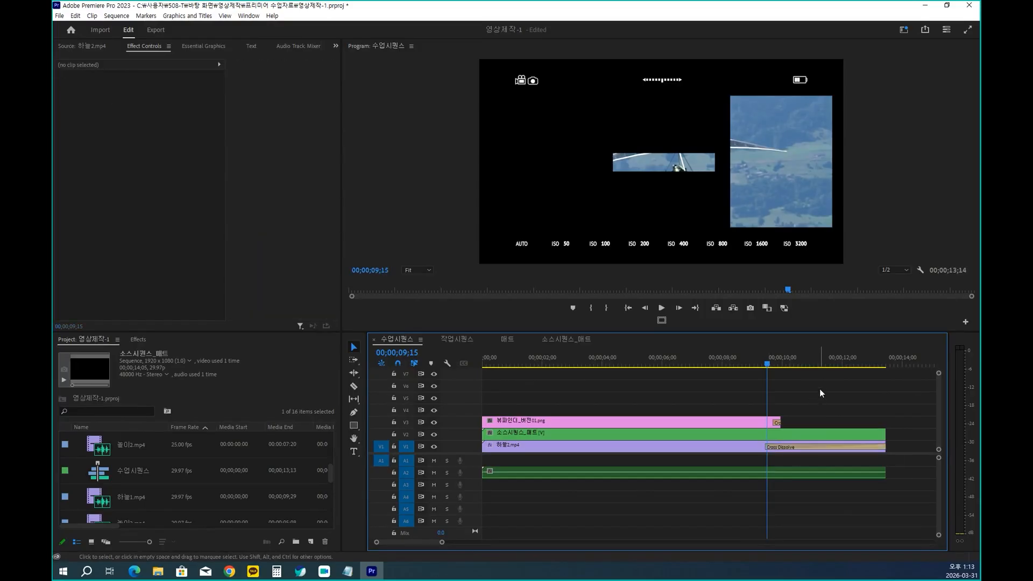
{"action": "key", "text": "Home"}
{"action": "key", "text": "space"}
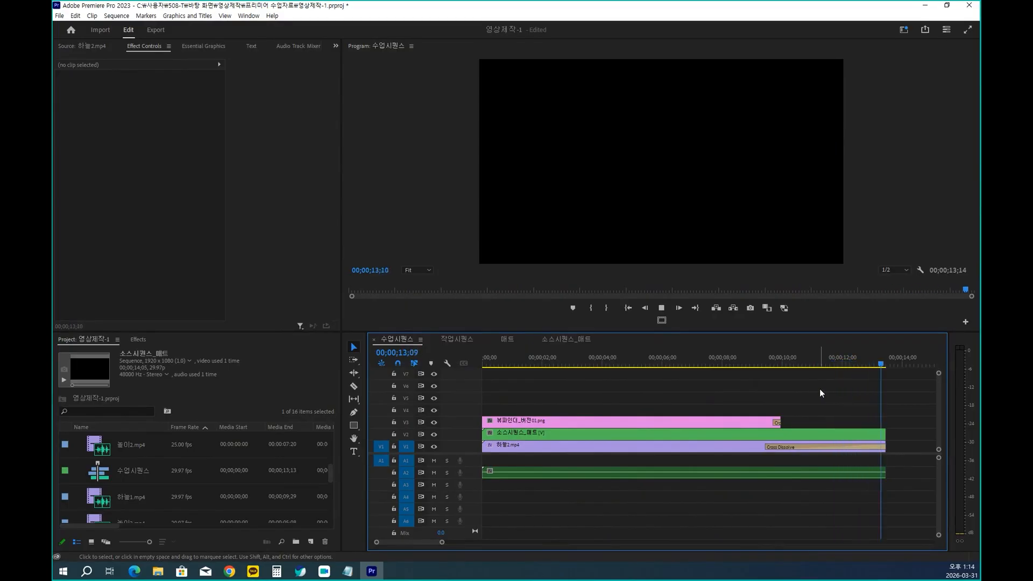
Add a sequence marker at 00;00;00;28, while the three mattes are opening.
{"action": "left_click_drag", "start_coordinate": [877, 361], "coordinate": [510, 382]}
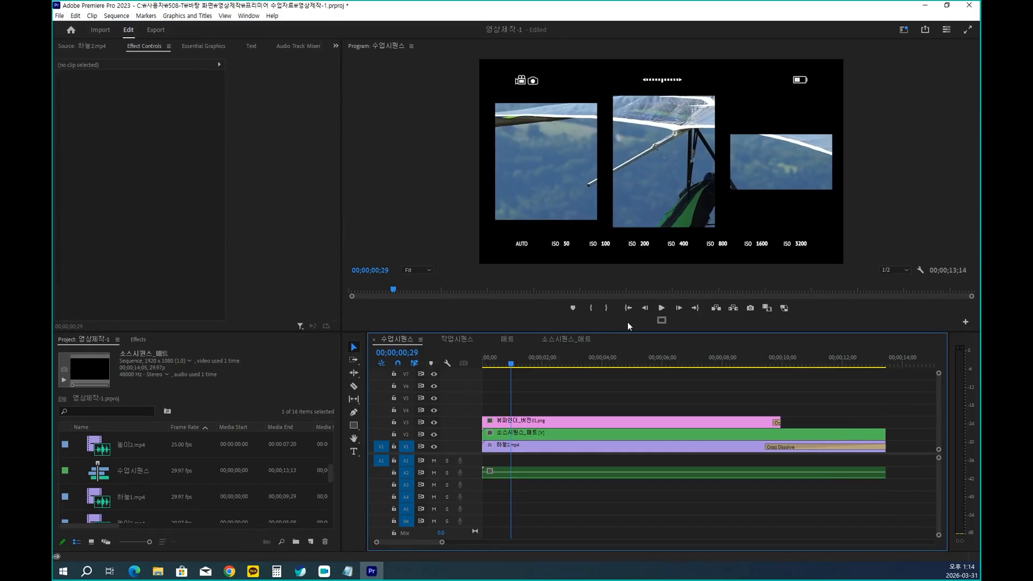
{"action": "mouse_move", "coordinate": [513, 365]}
{"action": "left_mouse_down"}
{"action": "mouse_move", "coordinate": [474, 365]}
{"action": "mouse_move", "coordinate": [583, 383]}
{"action": "mouse_move", "coordinate": [459, 380]}
{"action": "mouse_move", "coordinate": [512, 380]}
{"action": "left_mouse_up"}
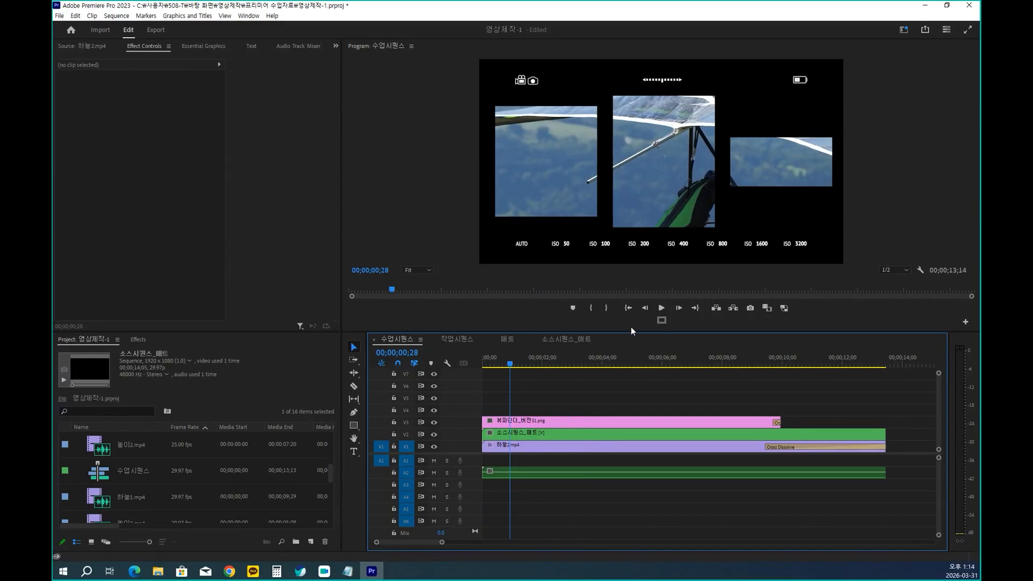
{"action": "key", "text": "m"}
Create a 1920 × 1080 black color matte named 검정.
{"action": "left_click", "coordinate": [311, 541]}
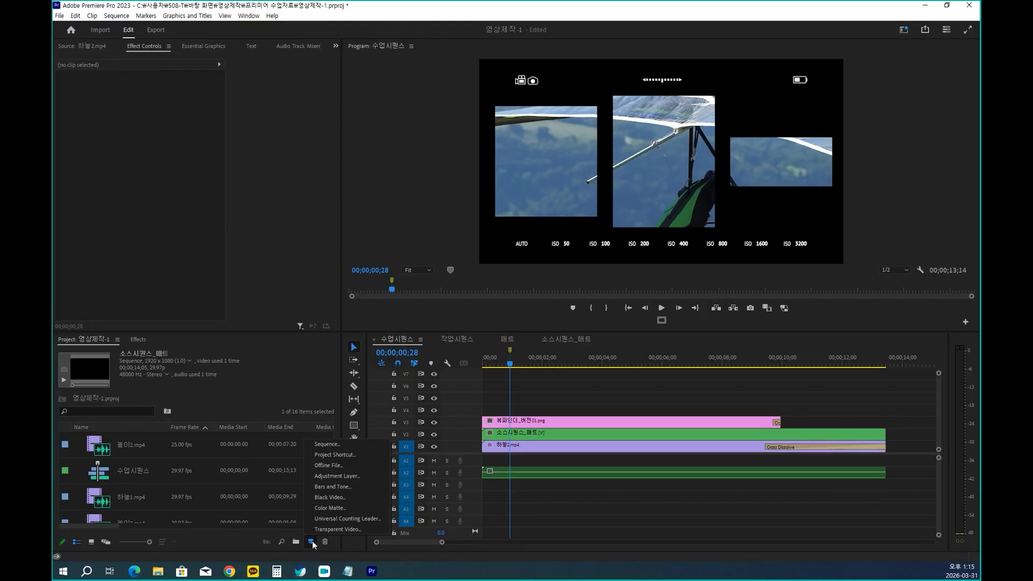
{"action": "left_click", "coordinate": [332, 508]}
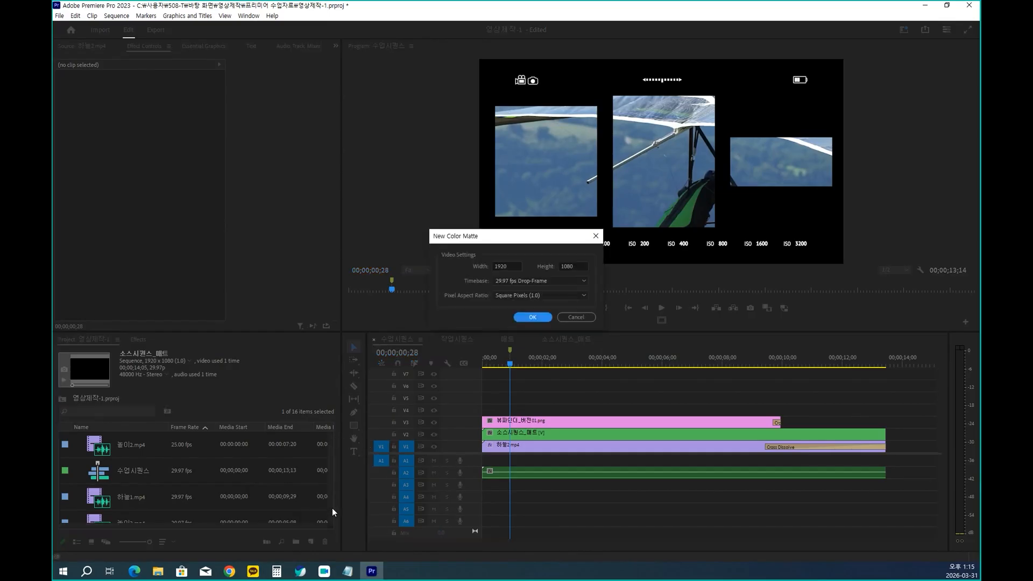
{"action": "left_click", "coordinate": [538, 321]}
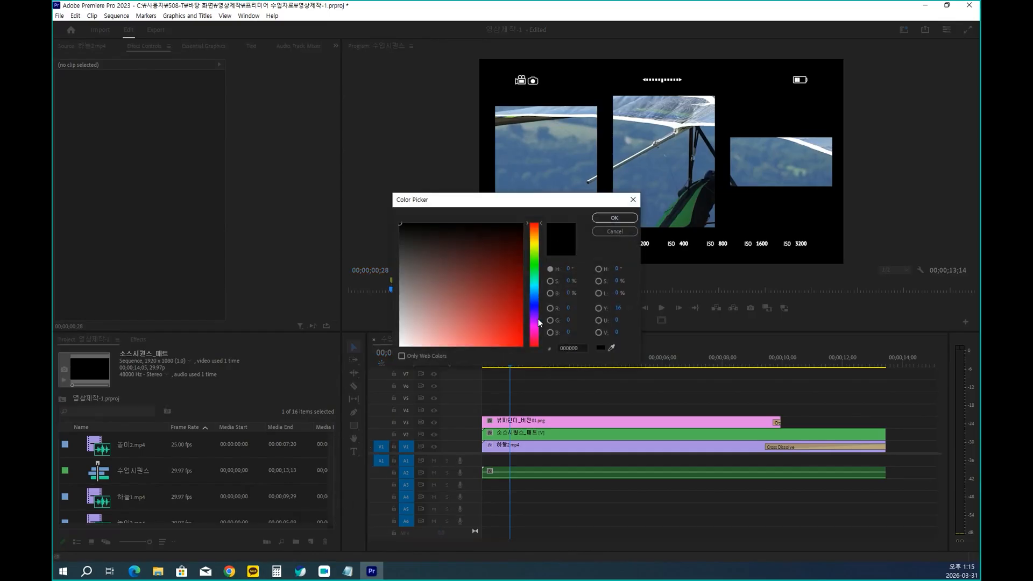
{"action": "left_click_drag", "start_coordinate": [425, 237], "coordinate": [391, 213]}
{"action": "left_click", "coordinate": [613, 219]}
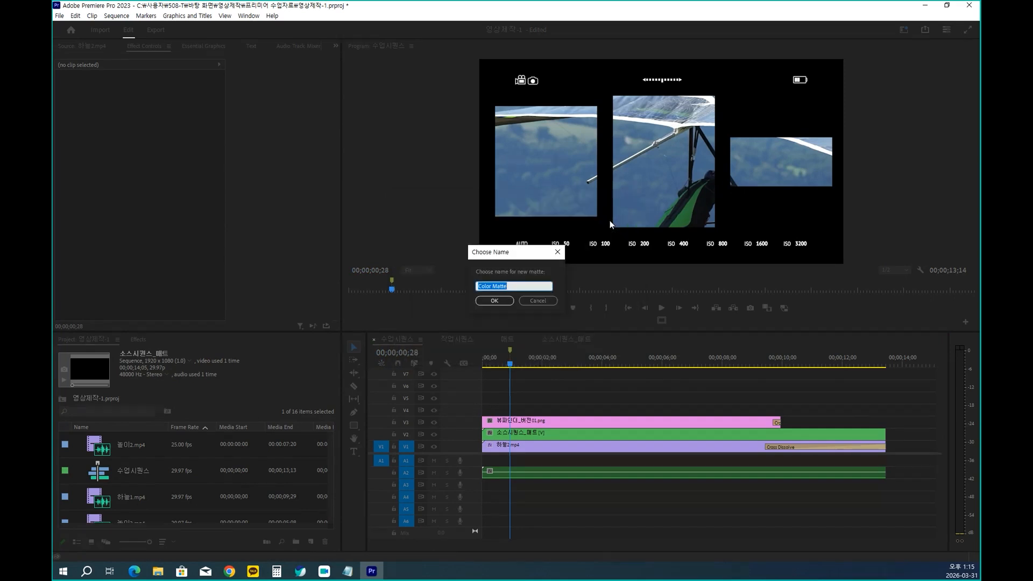
{"action": "type", "text": "검정"}
{"action": "key", "text": "Return"}
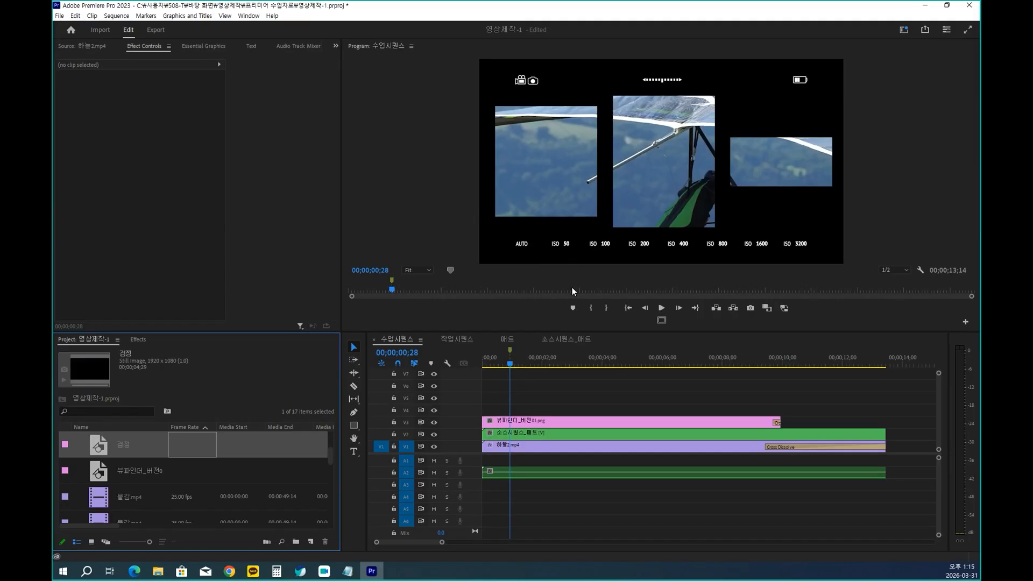
Place 검정 at the start of V4 and trim it to about 1.5 seconds.
{"action": "left_click_drag", "start_coordinate": [104, 445], "coordinate": [455, 411]}
{"action": "left_click_drag", "start_coordinate": [630, 410], "coordinate": [526, 404]}
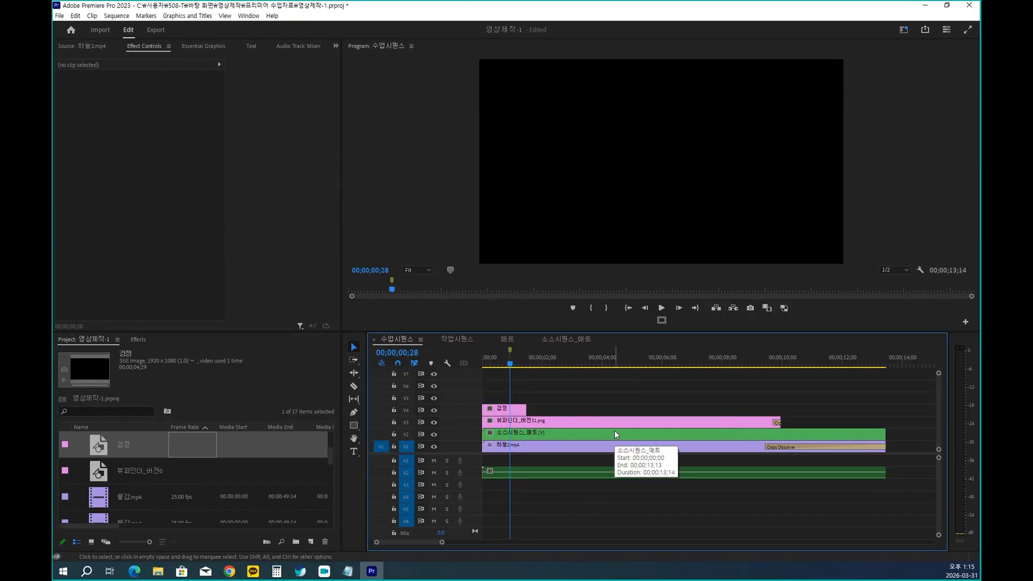
Apply the Crop effect to the 검정 clip and set its Top to 50%.
{"action": "left_click", "coordinate": [511, 410]}
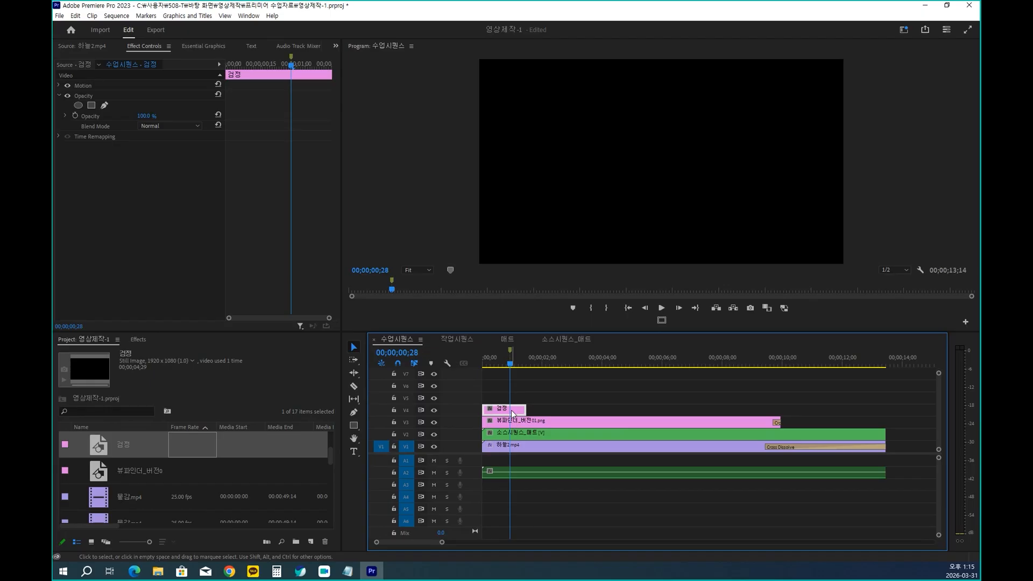
{"action": "left_click", "coordinate": [139, 340]}
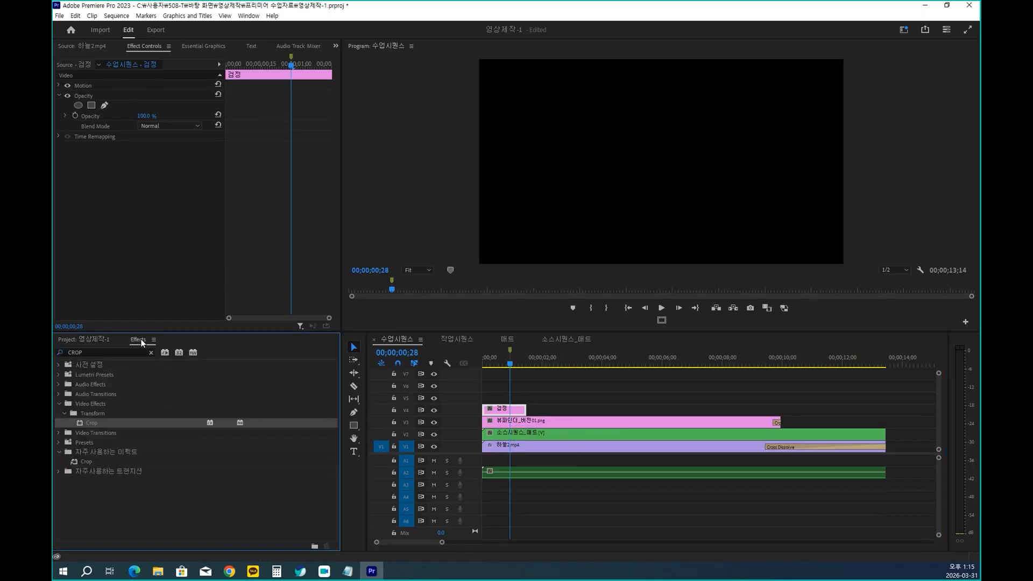
{"action": "double_click", "coordinate": [84, 423]}
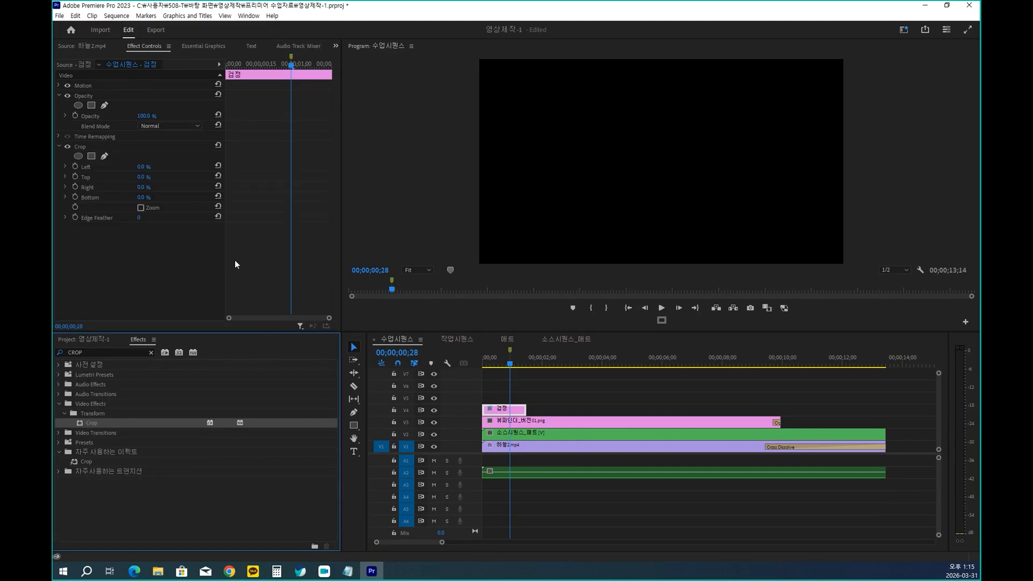
{"action": "left_click", "coordinate": [143, 177]}
{"action": "type", "text": "50"}
{"action": "key", "text": "Return"}
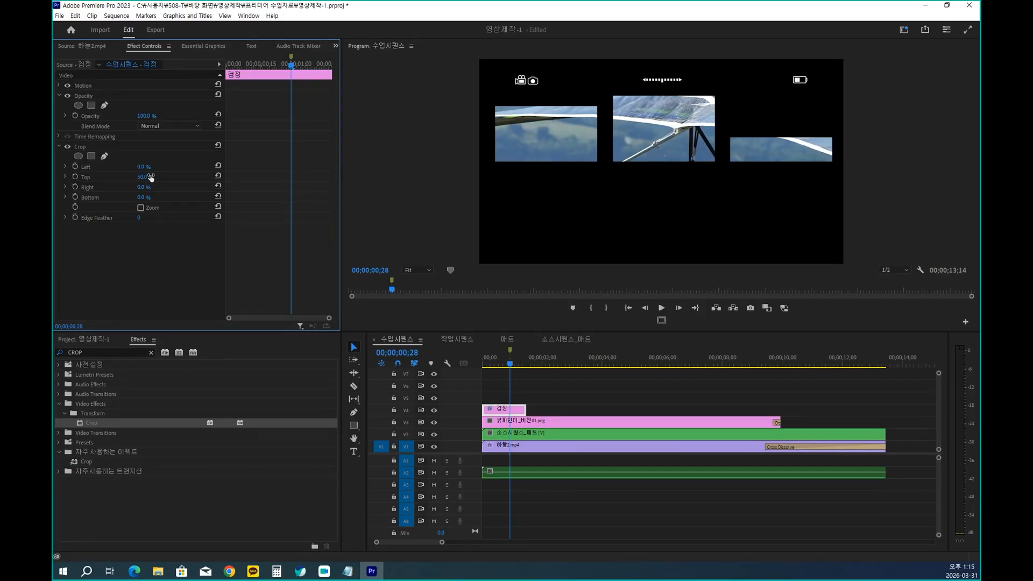
Keyframe the Crop Top of 검정 from 50% at the sequence start to 100% at the 00;00;00;28 marker, and preview it.
{"action": "left_click_drag", "start_coordinate": [504, 365], "coordinate": [482, 365]}
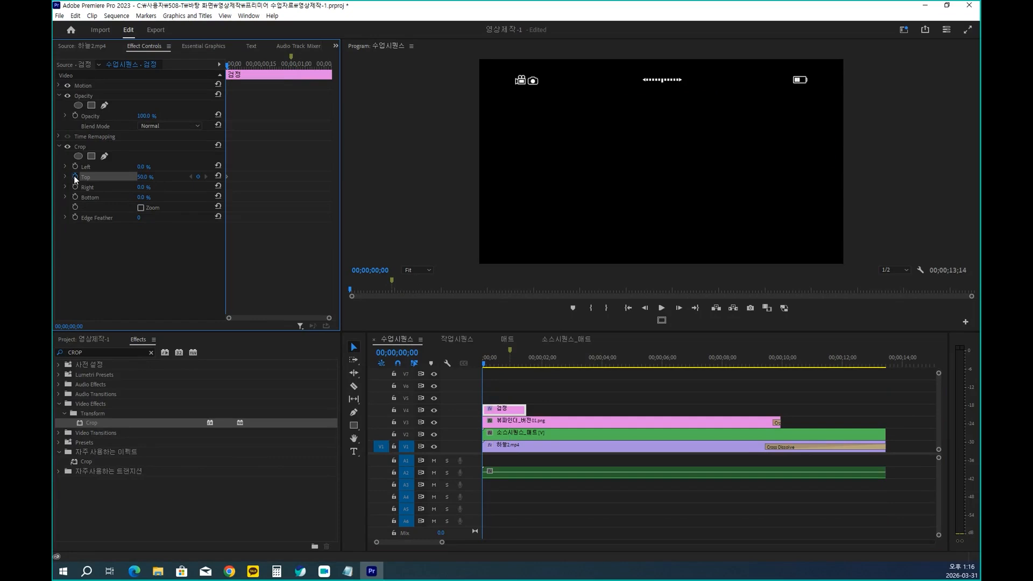
{"action": "left_click", "coordinate": [510, 350]}
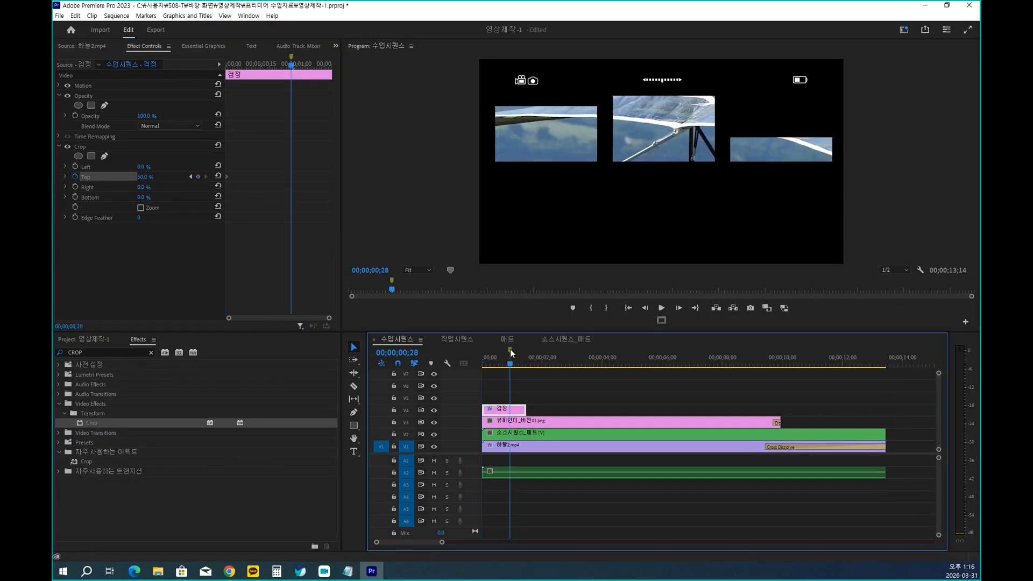
{"action": "left_click", "coordinate": [146, 177]}
{"action": "type", "text": "100"}
{"action": "key", "text": "Return"}
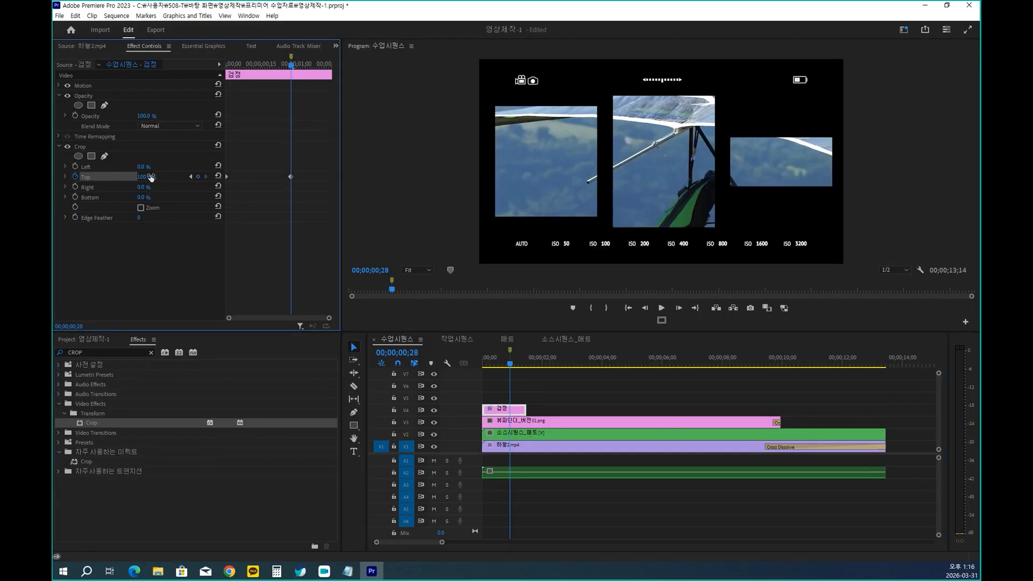
{"action": "key", "text": "space"}
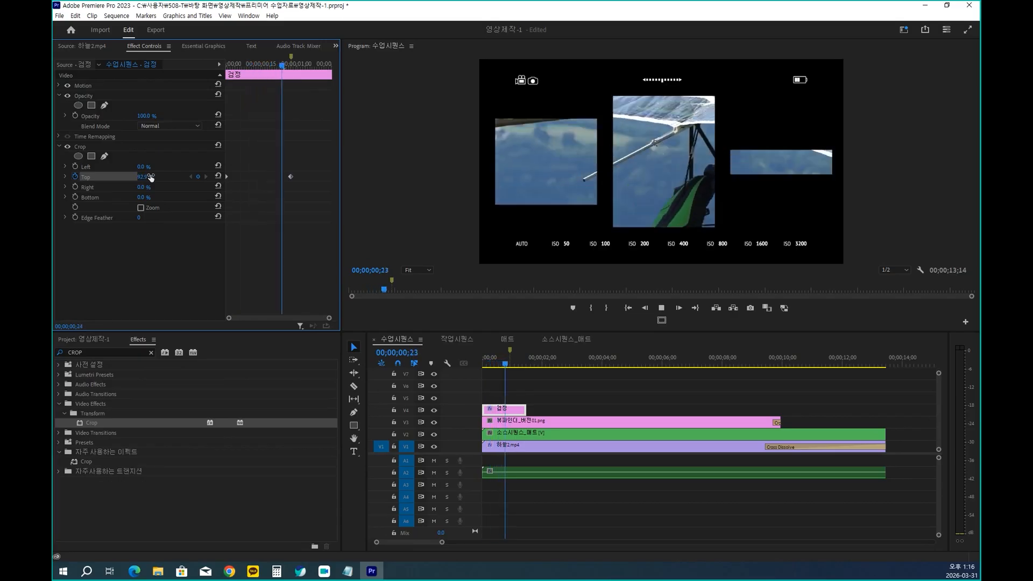
{"action": "key", "text": "space"}
{"action": "mouse_move", "coordinate": [547, 365]}
{"action": "left_mouse_down"}
{"action": "mouse_move", "coordinate": [476, 365]}
{"action": "mouse_move", "coordinate": [529, 374]}
{"action": "left_mouse_up"}
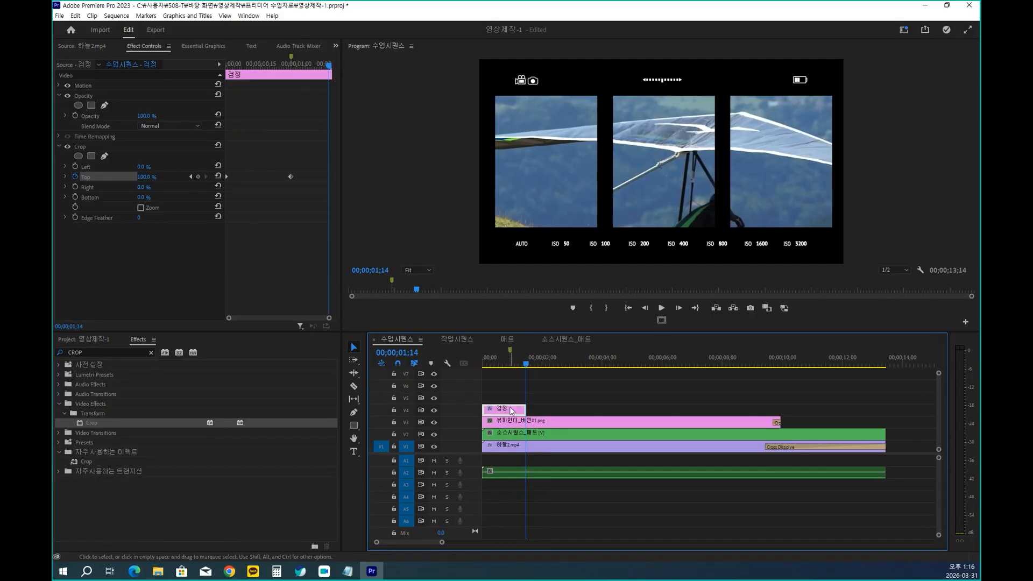
Duplicate the 검정 clip from V4 onto V5 directly above it, and review the opening frames.
{"action": "left_click_drag", "start_coordinate": [512, 411], "coordinate": [514, 402]}
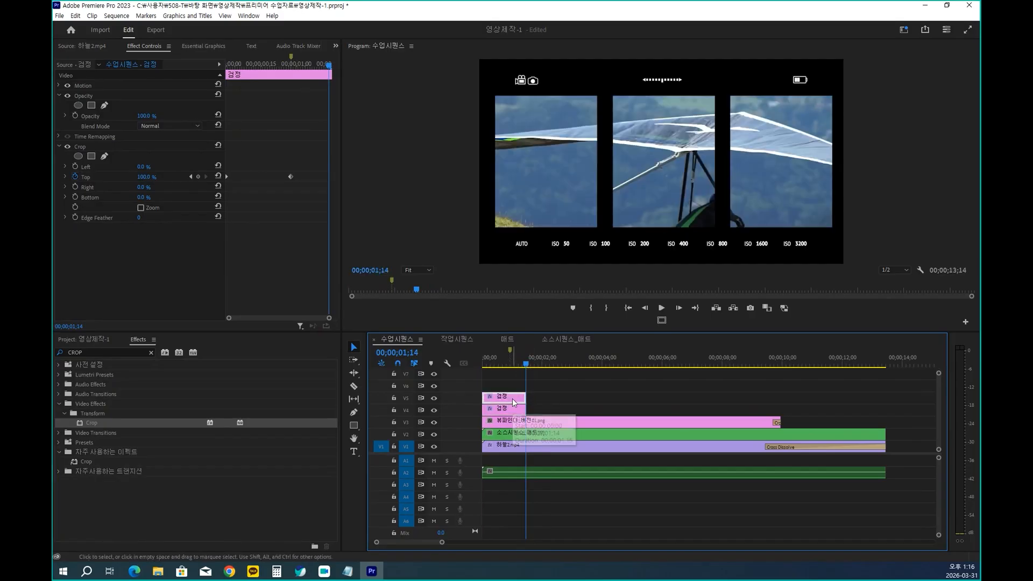
{"action": "left_click", "coordinate": [525, 363]}
{"action": "left_click_drag", "start_coordinate": [525, 364], "coordinate": [490, 368]}
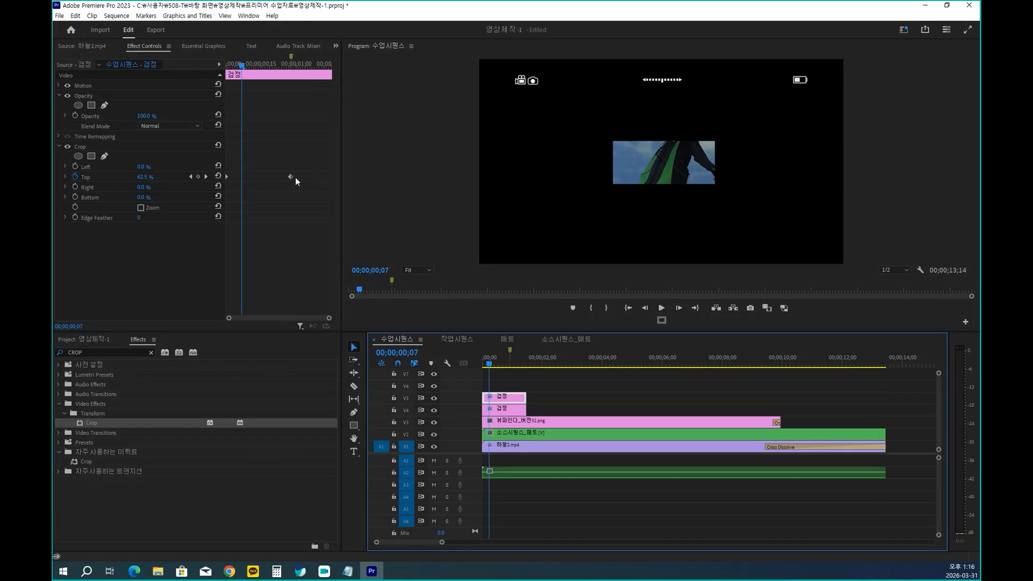
{"action": "mouse_move", "coordinate": [274, 173]}
{"action": "left_mouse_down"}
{"action": "mouse_move", "coordinate": [451, 251]}
{"action": "mouse_move", "coordinate": [255, 200]}
{"action": "mouse_move", "coordinate": [242, 291]}
{"action": "left_mouse_up"}
{"action": "mouse_move", "coordinate": [222, 251]}
{"action": "left_mouse_down"}
{"action": "mouse_move", "coordinate": [241, 260]}
{"action": "mouse_move", "coordinate": [245, 248]}
{"action": "left_mouse_up"}
{"action": "left_click_drag", "start_coordinate": [250, 152], "coordinate": [262, 18]}
{"action": "left_click_drag", "start_coordinate": [241, 54], "coordinate": [286, 57]}
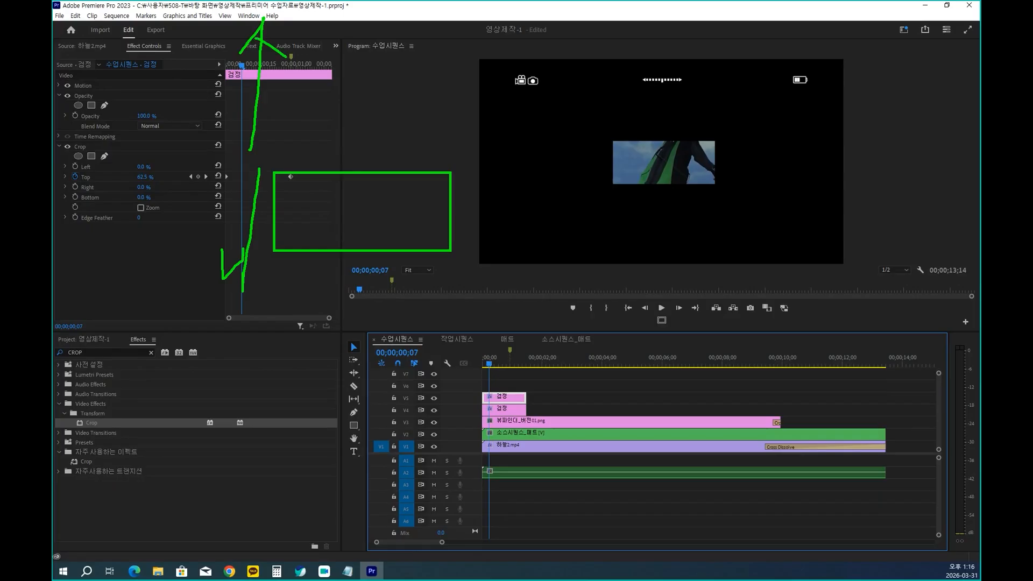
{"action": "key", "text": "Escape"}
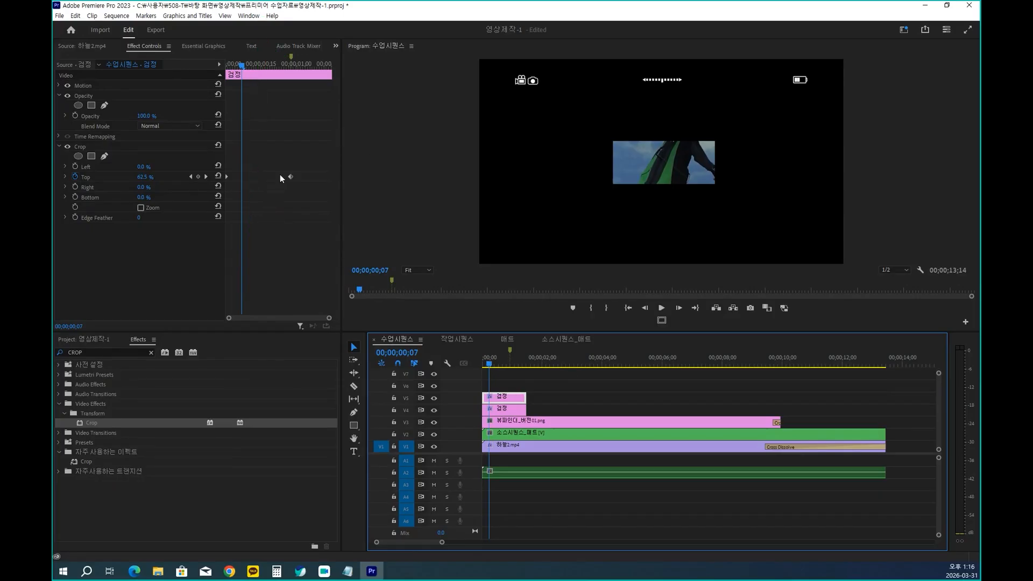
{"action": "mouse_move", "coordinate": [334, 187]}
{"action": "left_mouse_down"}
{"action": "mouse_move", "coordinate": [321, 192]}
{"action": "mouse_move", "coordinate": [311, 267]}
{"action": "mouse_move", "coordinate": [323, 238]}
{"action": "left_mouse_up"}
{"action": "mouse_move", "coordinate": [338, 196]}
{"action": "left_mouse_down"}
{"action": "mouse_move", "coordinate": [343, 254]}
{"action": "mouse_move", "coordinate": [363, 248]}
{"action": "left_mouse_up"}
{"action": "left_click_drag", "start_coordinate": [355, 211], "coordinate": [380, 290]}
{"action": "mouse_move", "coordinate": [377, 216]}
{"action": "left_mouse_down"}
{"action": "mouse_move", "coordinate": [412, 222]}
{"action": "mouse_move", "coordinate": [403, 257]}
{"action": "left_mouse_up"}
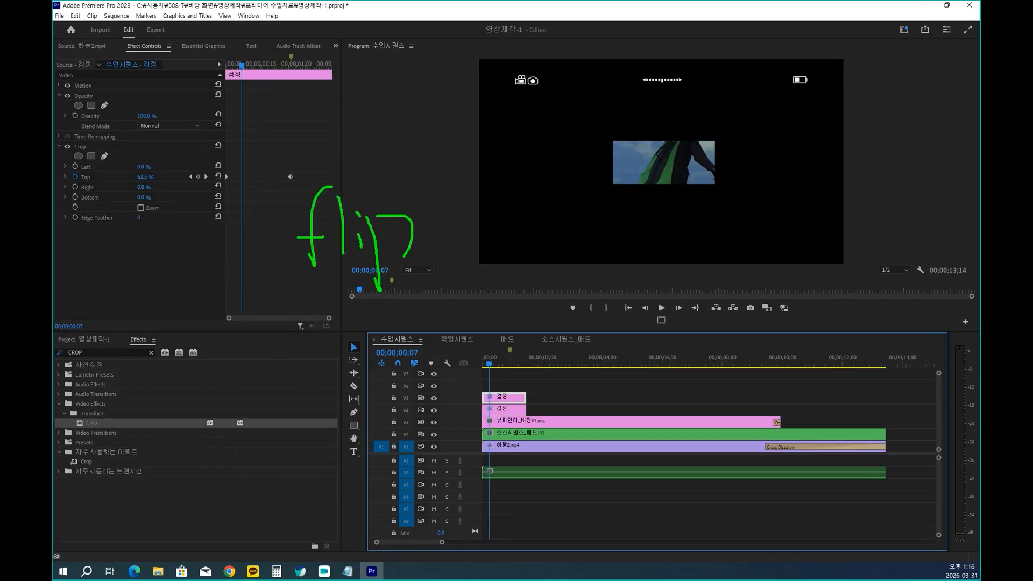
Apply the Vertical Flip effect to the 검정 copy on V5 and play the opening from the start.
{"action": "left_click", "coordinate": [56, 352]}
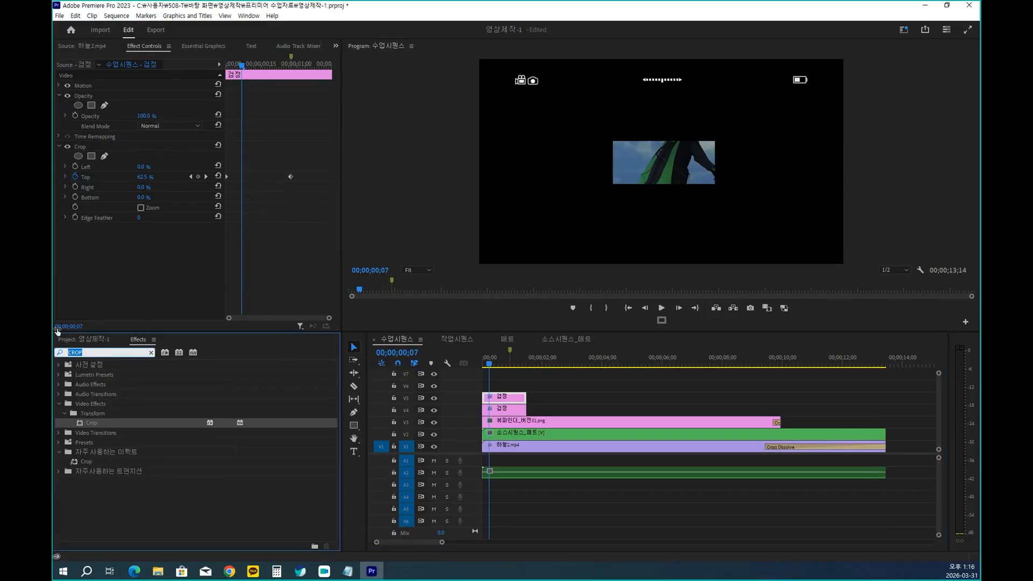
{"action": "type", "text": "리ㅏ"}
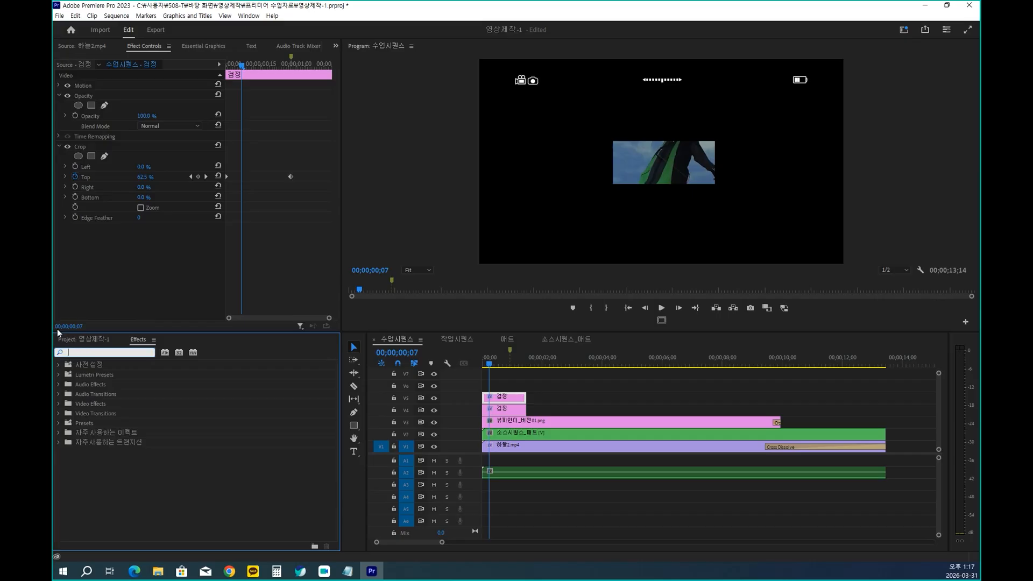
{"action": "type", "text": "FLIP"}
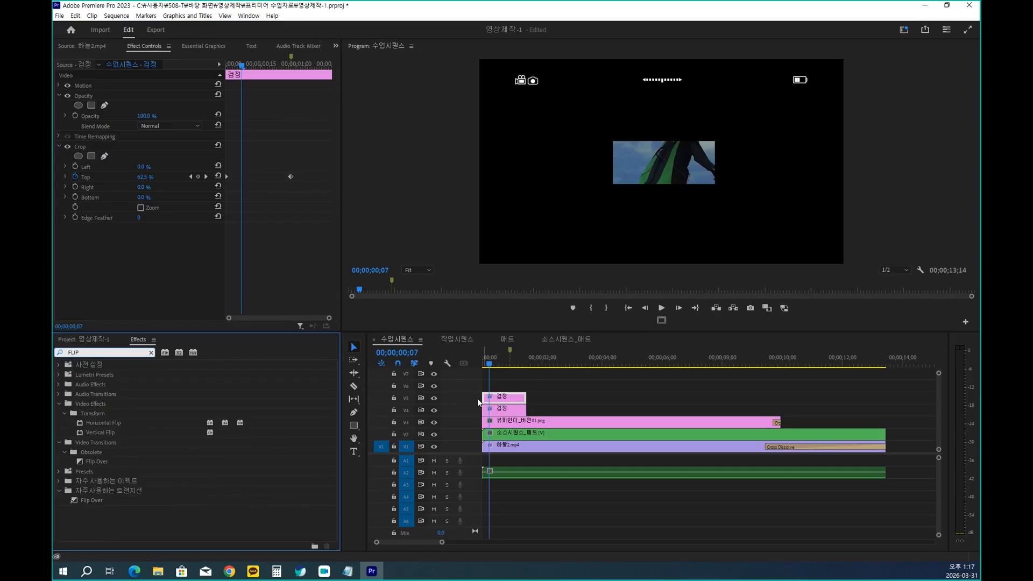
{"action": "double_click", "coordinate": [102, 431]}
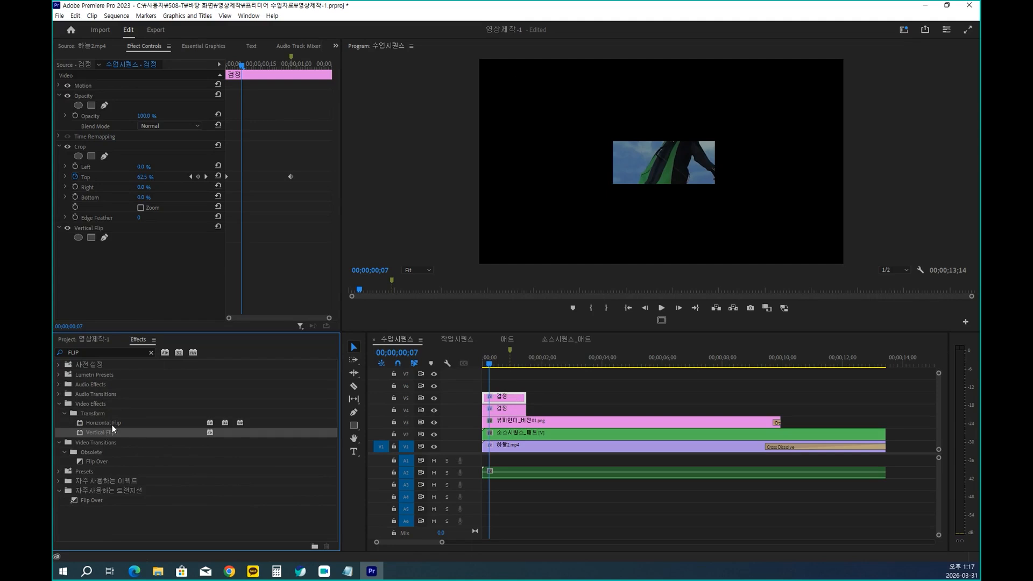
{"action": "left_click", "coordinate": [569, 385]}
{"action": "key", "text": "space"}
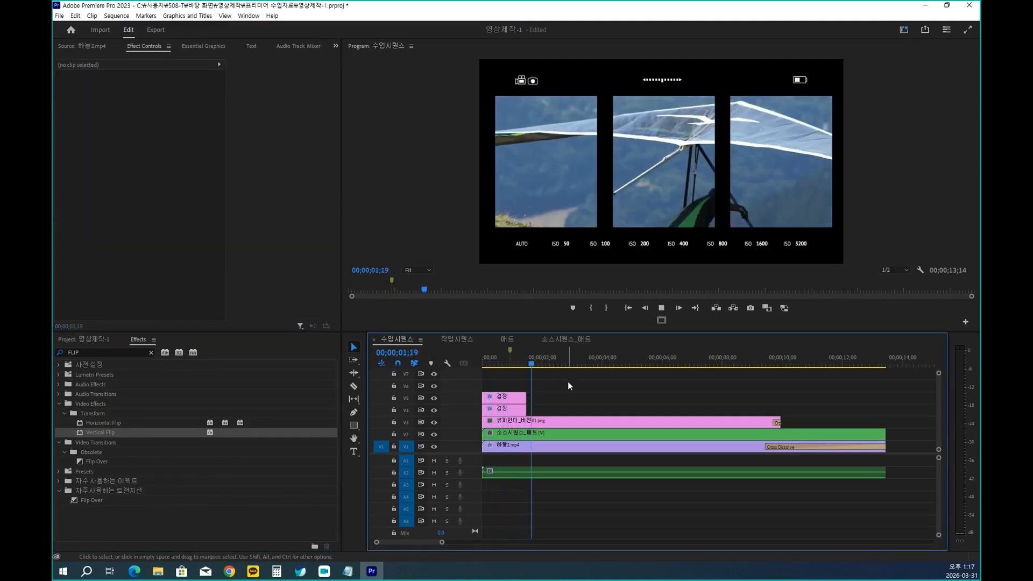
{"action": "key", "text": "Home"}
{"action": "key", "text": "space"}
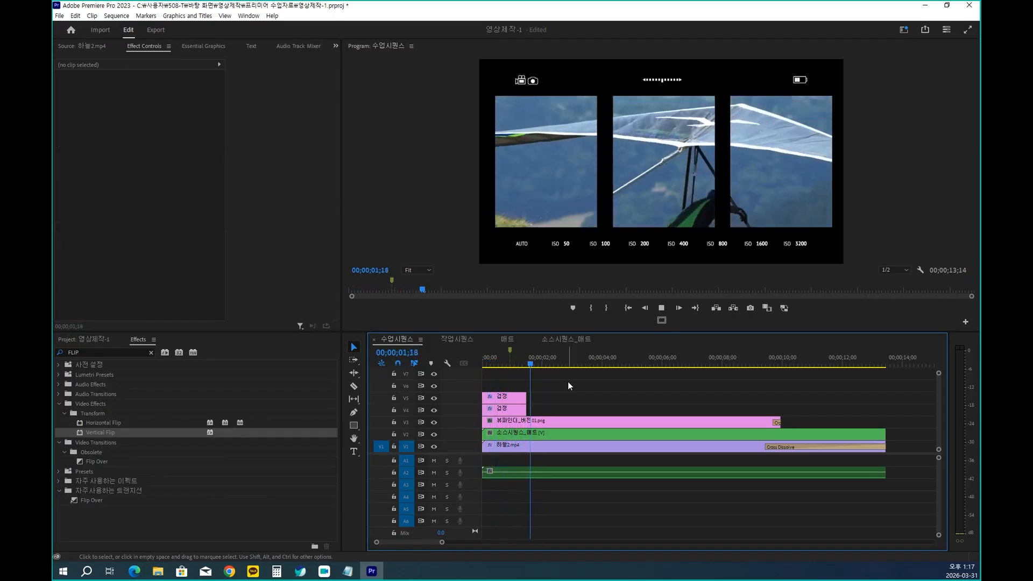
{"action": "key", "text": "Home"}
{"action": "key", "text": "Home"}
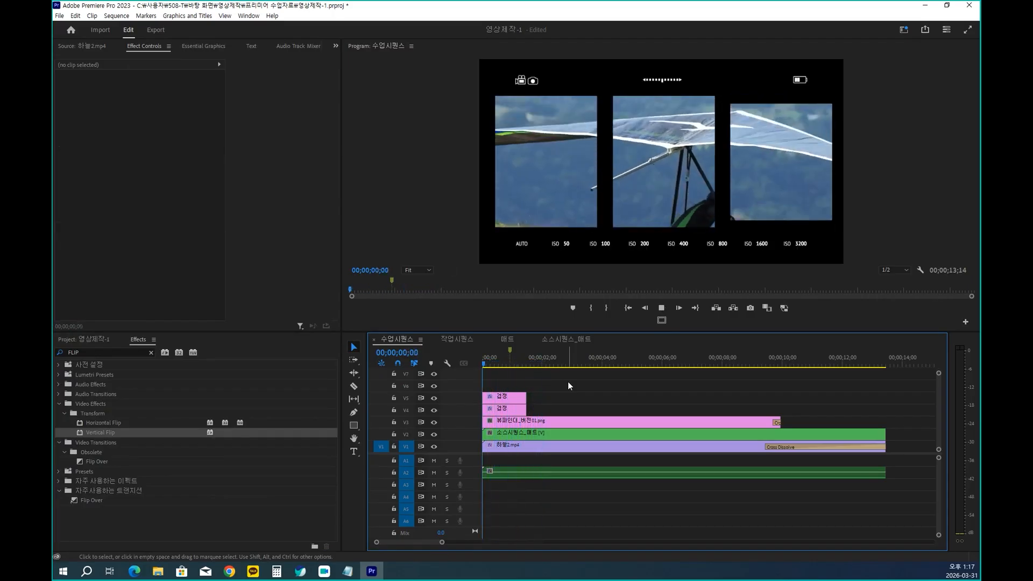
{"action": "key", "text": "space"}
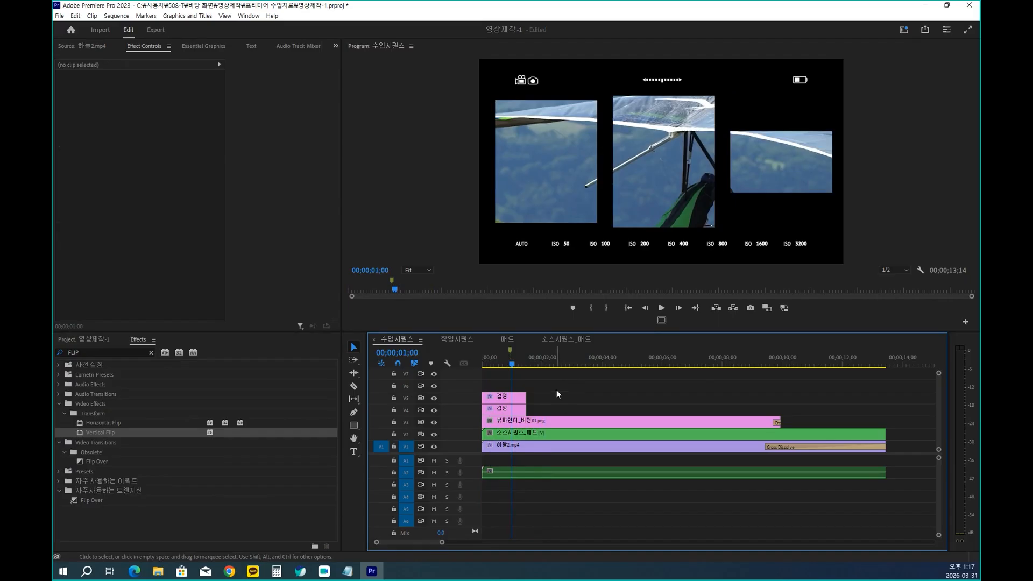
Move both 검정 clips together so they start at 00;00;00;16, and play the sequence from the beginning.
{"action": "left_click_drag", "start_coordinate": [552, 387], "coordinate": [509, 408]}
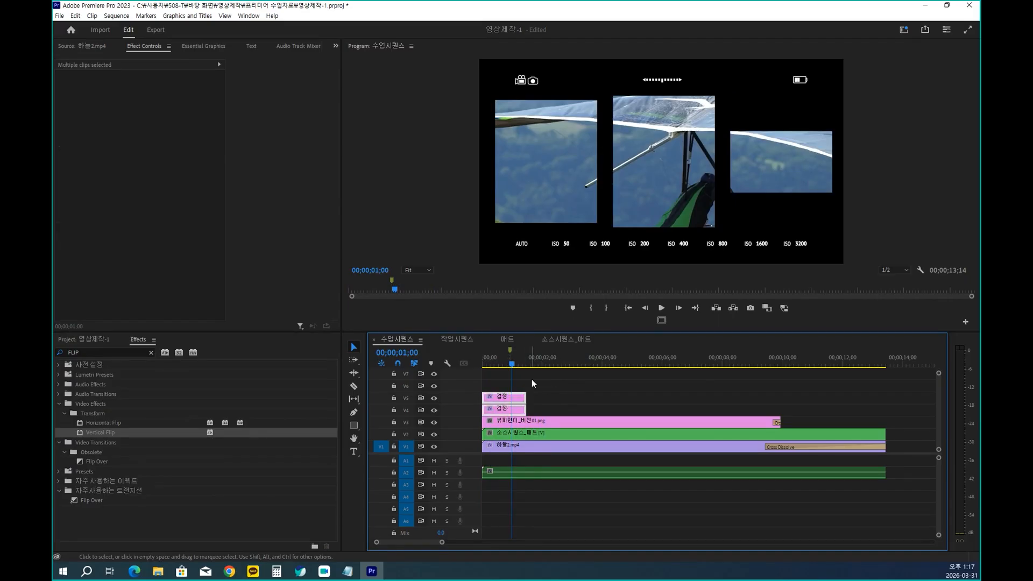
{"action": "left_click", "coordinate": [511, 365]}
{"action": "left_click_drag", "start_coordinate": [512, 366], "coordinate": [500, 370]}
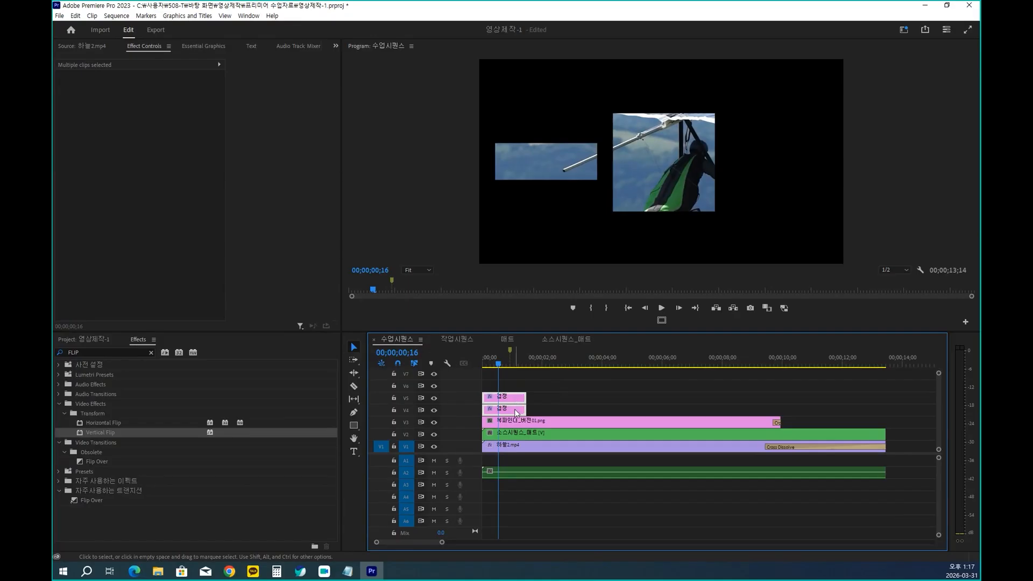
{"action": "left_click_drag", "start_coordinate": [517, 413], "coordinate": [526, 415]}
{"action": "left_click_drag", "start_coordinate": [500, 364], "coordinate": [470, 364]}
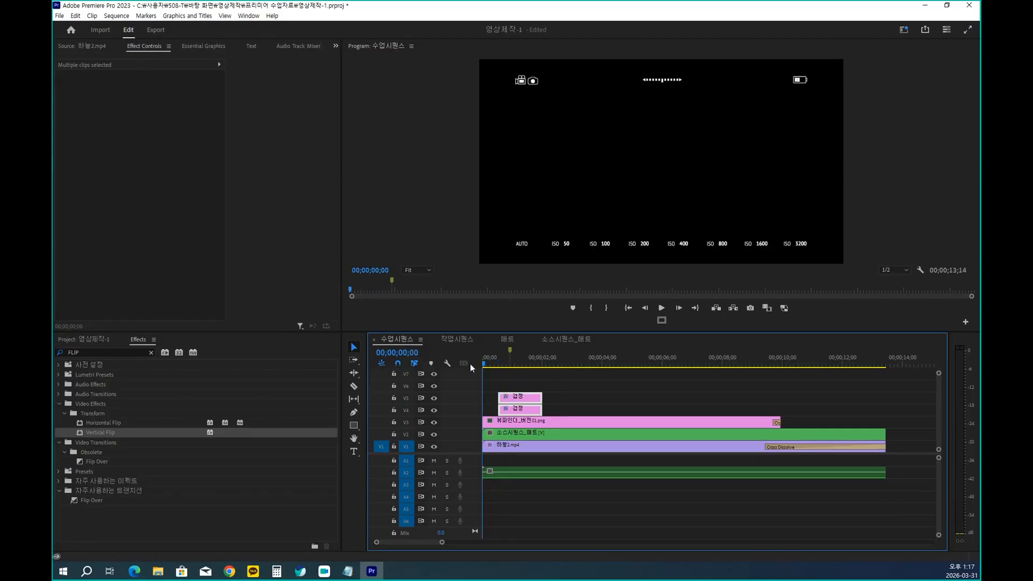
{"action": "mouse_move", "coordinate": [478, 369]}
{"action": "left_mouse_down"}
{"action": "mouse_move", "coordinate": [504, 374]}
{"action": "mouse_move", "coordinate": [476, 374]}
{"action": "left_mouse_up"}
{"action": "left_click", "coordinate": [589, 398]}
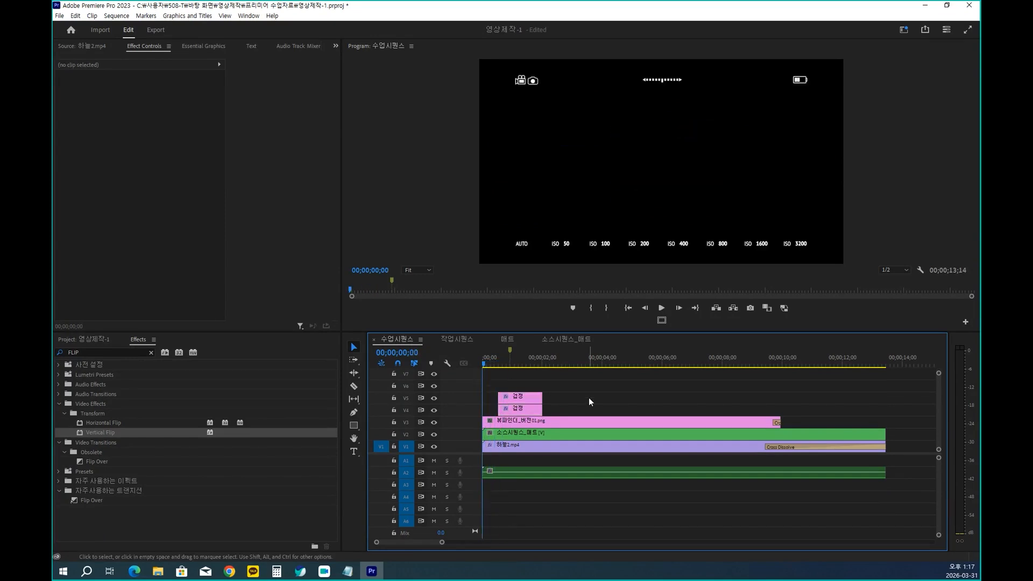
{"action": "key", "text": "space"}
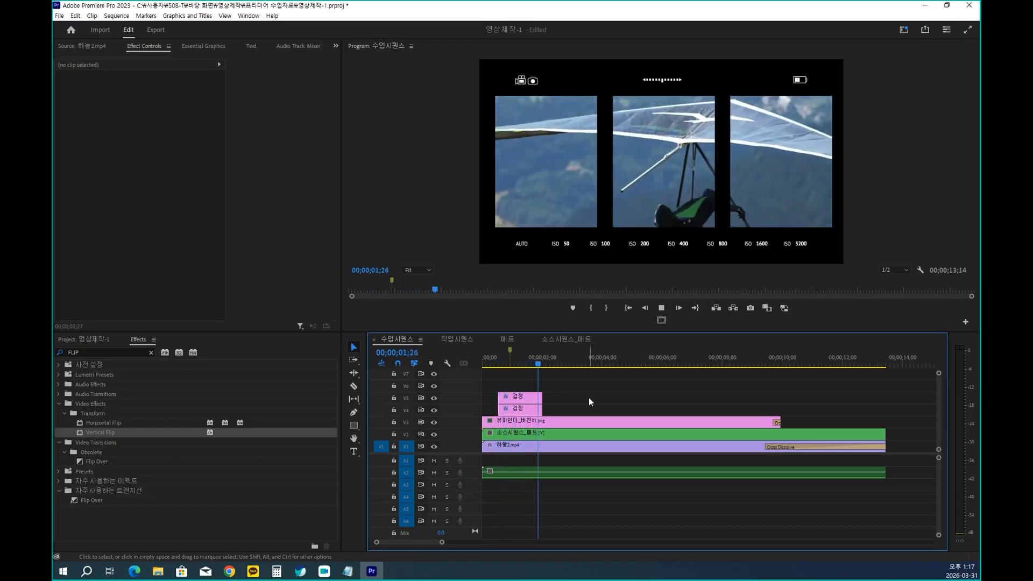
{"action": "key", "text": "Return"}
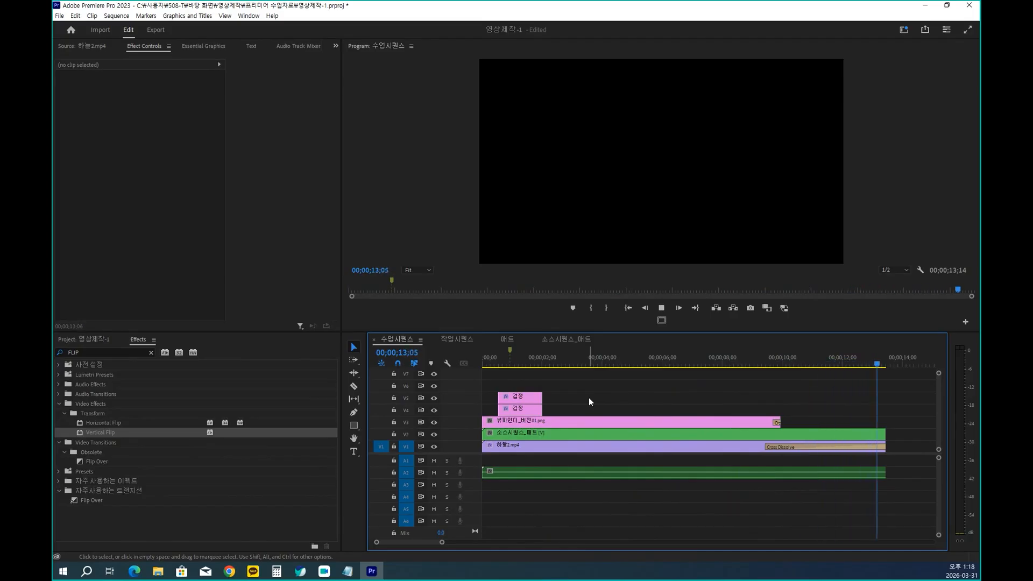
{"action": "key", "text": "space"}
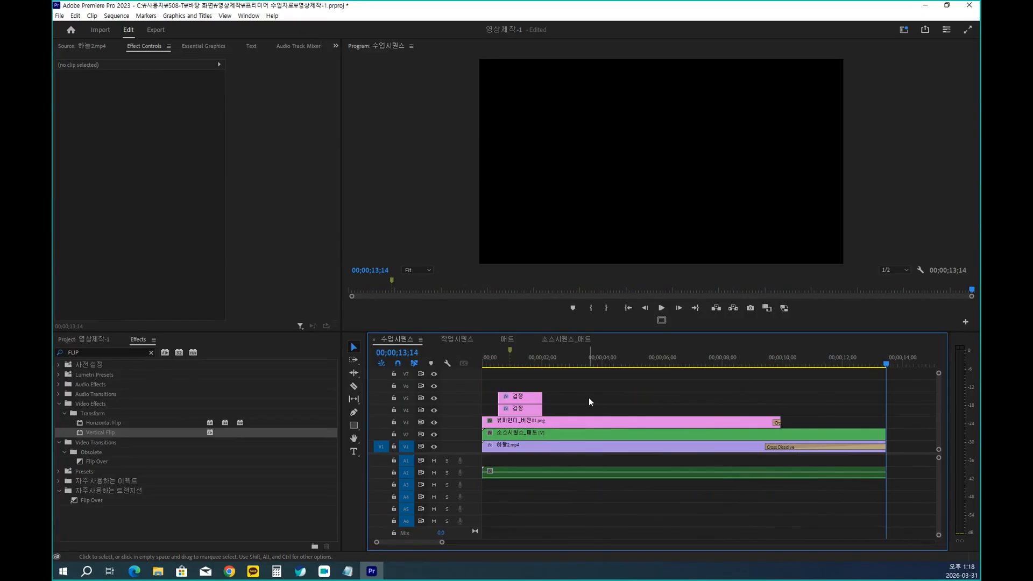
Delete all clips from 수업시퀀스 and return the playhead to the sequence start.
{"action": "left_click_drag", "start_coordinate": [688, 389], "coordinate": [477, 463]}
{"action": "key", "text": "Delete"}
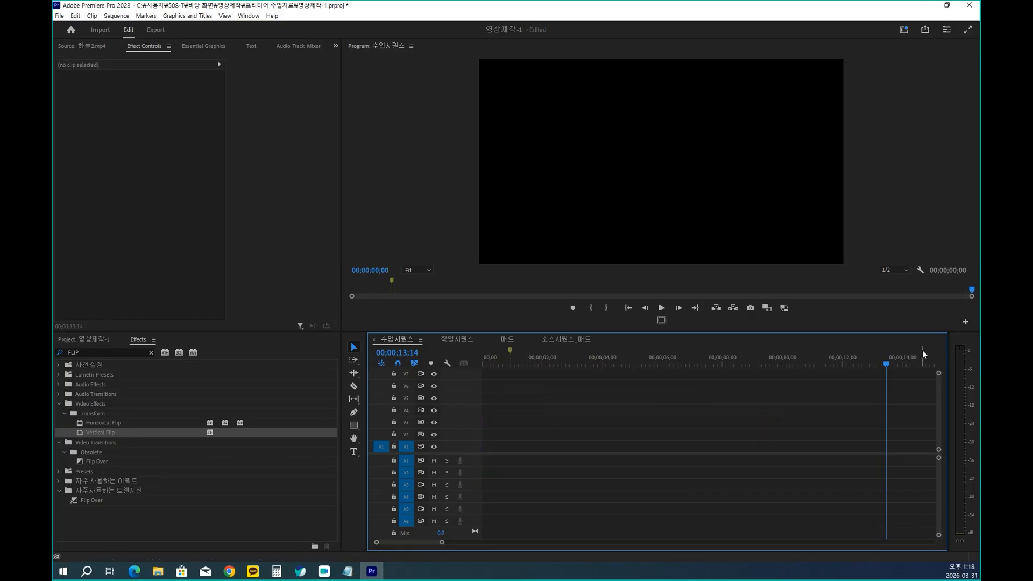
{"action": "left_click_drag", "start_coordinate": [892, 366], "coordinate": [454, 369]}
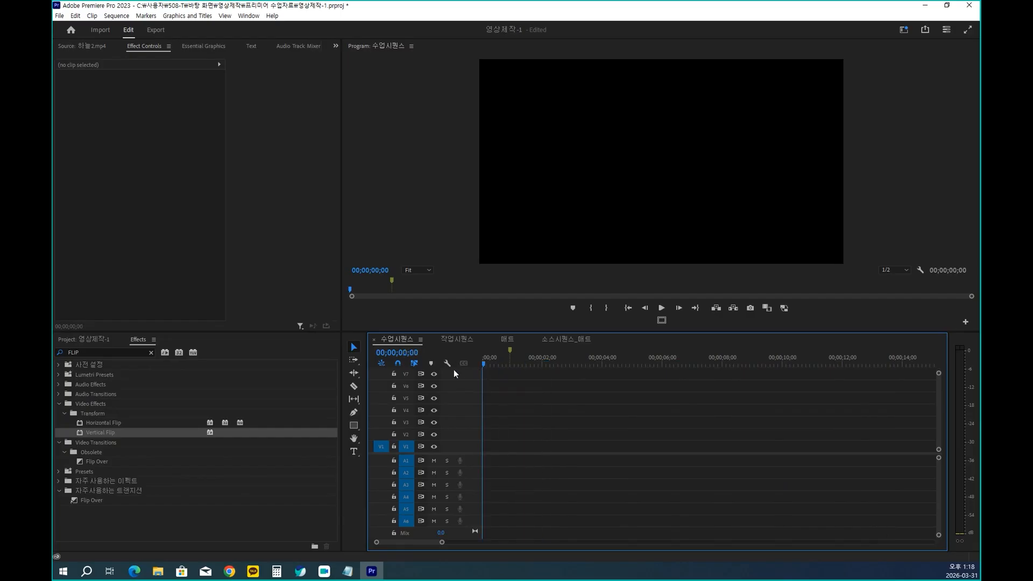
Import 플라워.jpg from the 뷰파인더 folder and place it at the start of V1.
{"action": "left_click", "coordinate": [85, 342]}
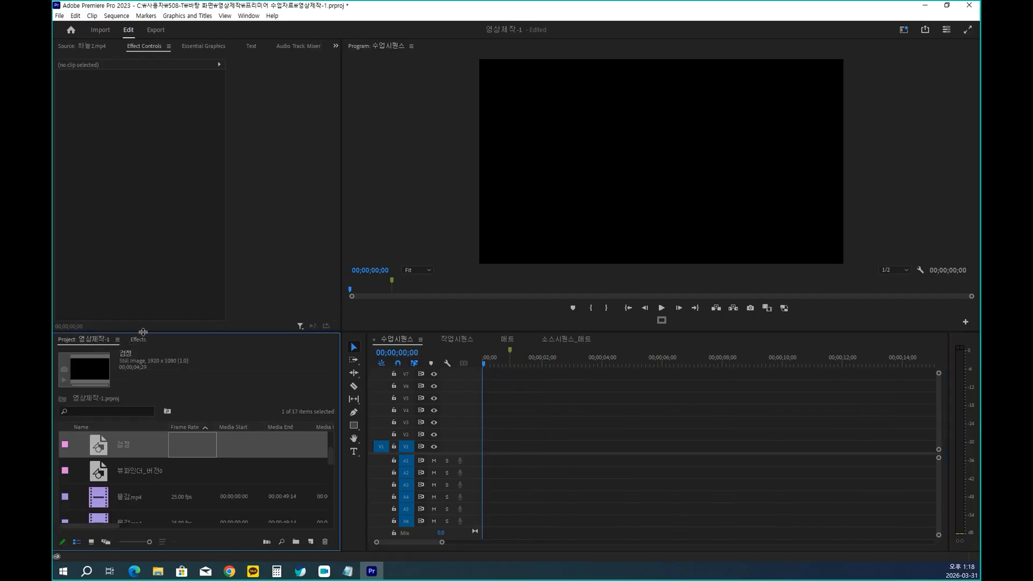
{"action": "key", "text": "ctrl+i"}
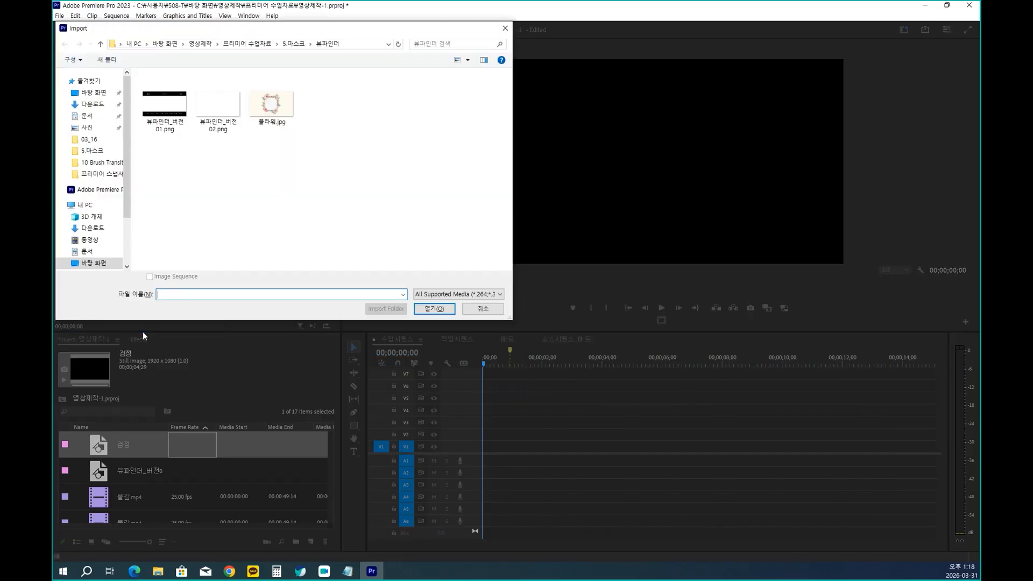
{"action": "left_click", "coordinate": [279, 125]}
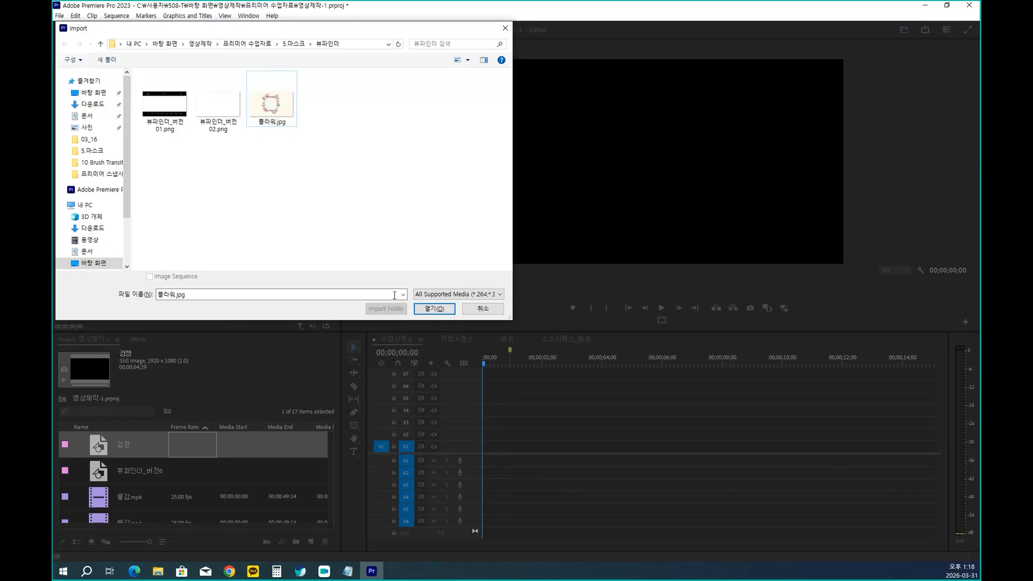
{"action": "left_click", "coordinate": [425, 309]}
{"action": "left_click_drag", "start_coordinate": [105, 447], "coordinate": [453, 448]}
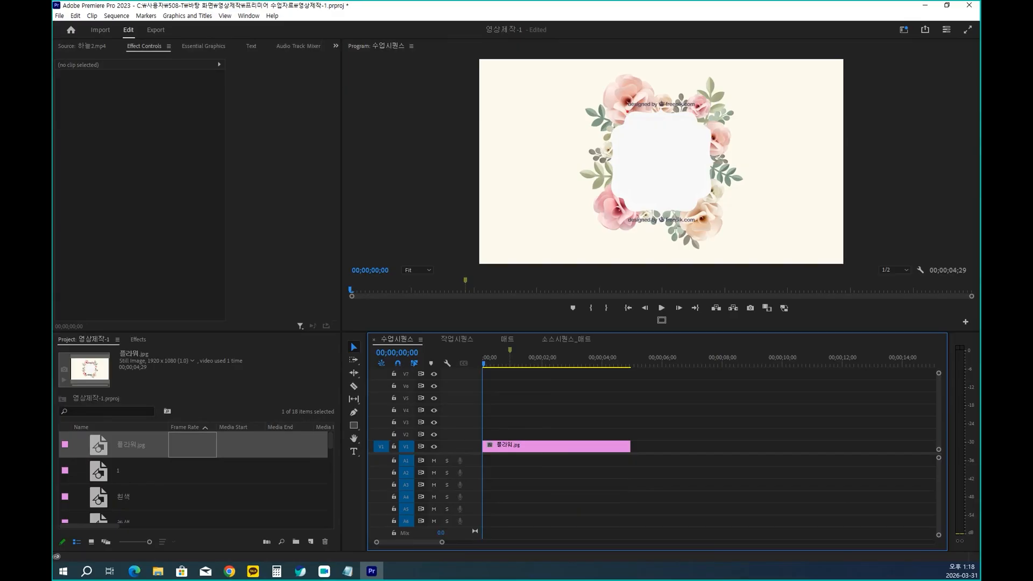
{"action": "mouse_move", "coordinate": [616, 128]}
{"action": "left_mouse_down"}
{"action": "mouse_move", "coordinate": [610, 181]}
{"action": "mouse_move", "coordinate": [623, 203]}
{"action": "mouse_move", "coordinate": [700, 205]}
{"action": "mouse_move", "coordinate": [714, 184]}
{"action": "mouse_move", "coordinate": [714, 134]}
{"action": "mouse_move", "coordinate": [697, 117]}
{"action": "mouse_move", "coordinate": [628, 111]}
{"action": "left_mouse_up"}
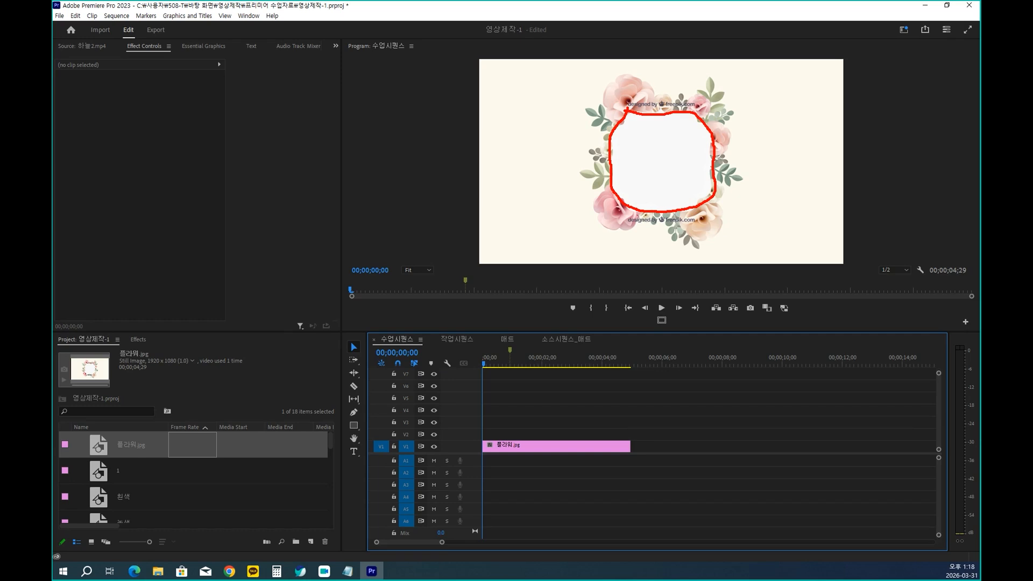
{"action": "key", "text": "Escape"}
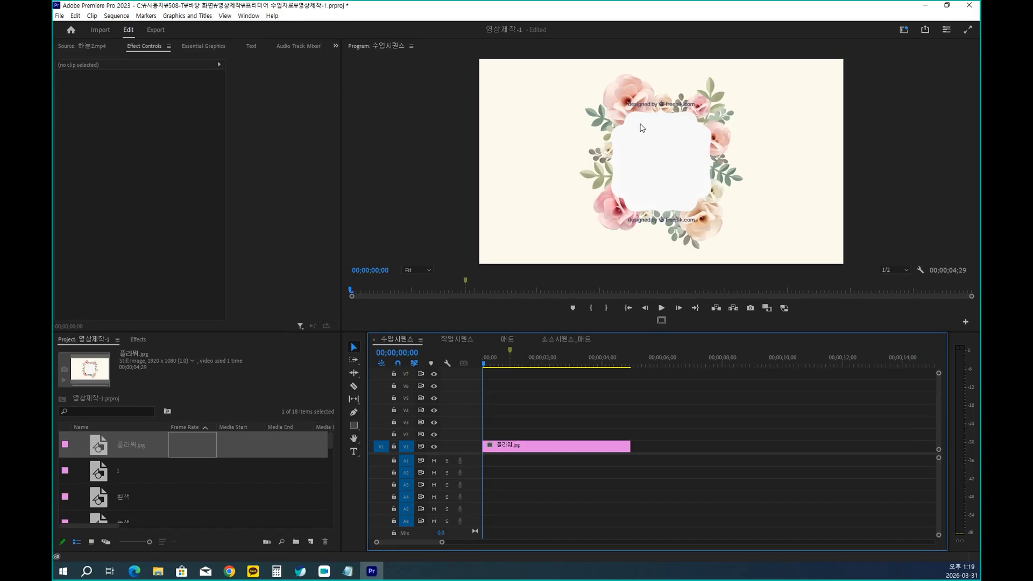
{"action": "mouse_move", "coordinate": [623, 76]}
{"action": "left_mouse_down"}
{"action": "mouse_move", "coordinate": [603, 83]}
{"action": "mouse_move", "coordinate": [589, 110]}
{"action": "mouse_move", "coordinate": [598, 214]}
{"action": "mouse_move", "coordinate": [627, 230]}
{"action": "mouse_move", "coordinate": [710, 225]}
{"action": "mouse_move", "coordinate": [731, 188]}
{"action": "mouse_move", "coordinate": [722, 95]}
{"action": "mouse_move", "coordinate": [618, 75]}
{"action": "left_mouse_up"}
{"action": "mouse_move", "coordinate": [671, 172]}
{"action": "left_mouse_down"}
{"action": "mouse_move", "coordinate": [633, 176]}
{"action": "mouse_move", "coordinate": [661, 149]}
{"action": "left_mouse_up"}
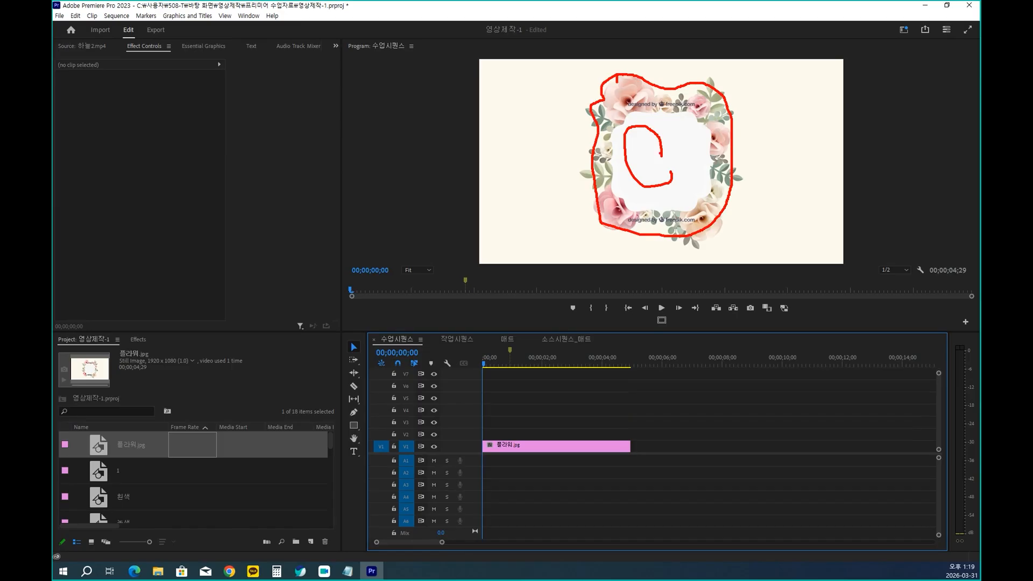
{"action": "left_click_drag", "start_coordinate": [628, 91], "coordinate": [599, 131]}
{"action": "left_click_drag", "start_coordinate": [649, 119], "coordinate": [636, 172]}
{"action": "left_click_drag", "start_coordinate": [658, 158], "coordinate": [689, 196]}
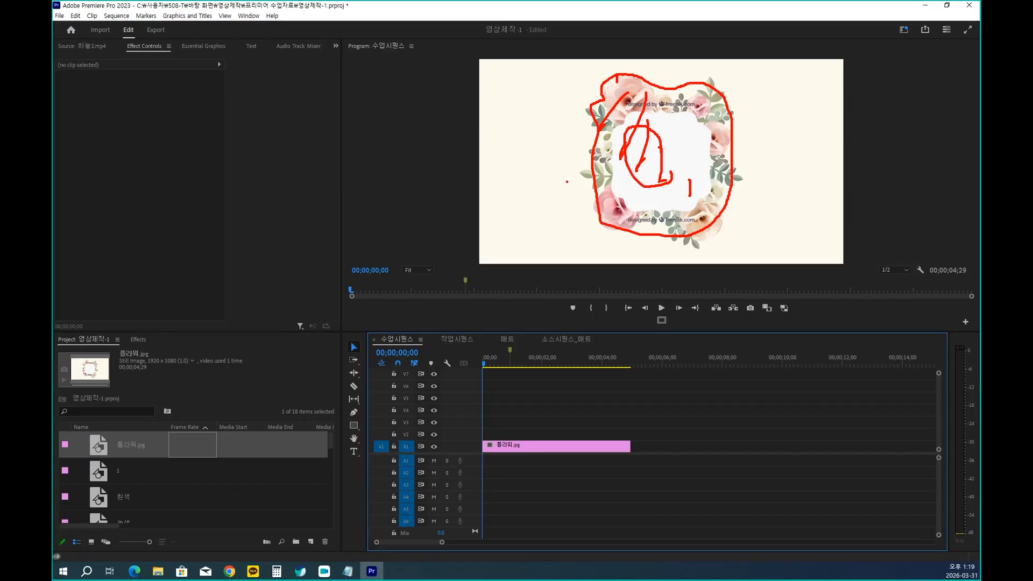
{"action": "mouse_move", "coordinate": [476, 58]}
{"action": "left_mouse_down"}
{"action": "mouse_move", "coordinate": [735, 240]}
{"action": "mouse_move", "coordinate": [843, 263]}
{"action": "left_mouse_up"}
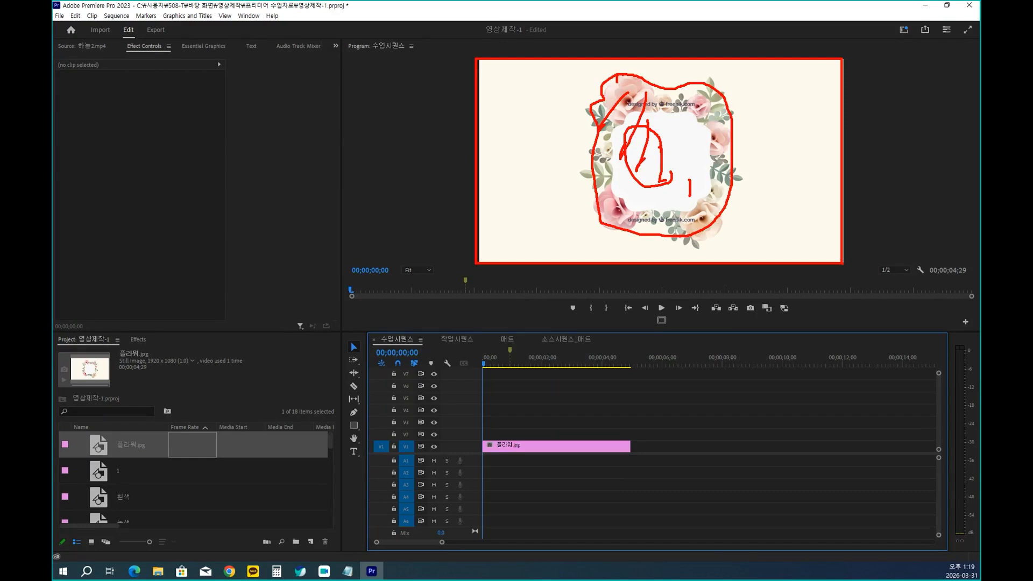
{"action": "key", "text": "Escape"}
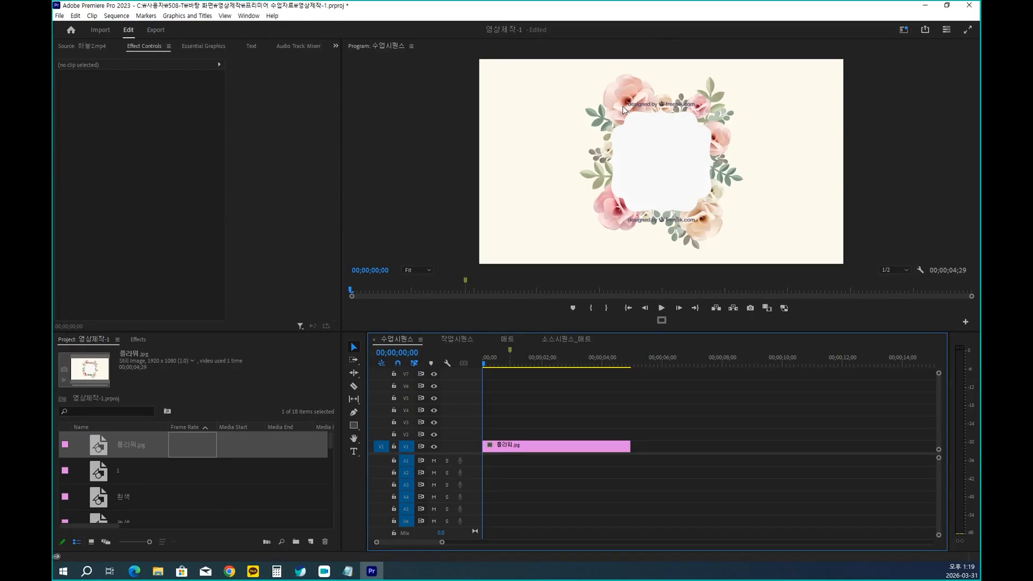
{"action": "mouse_move", "coordinate": [630, 74]}
{"action": "left_mouse_down"}
{"action": "mouse_move", "coordinate": [589, 112]}
{"action": "mouse_move", "coordinate": [603, 152]}
{"action": "mouse_move", "coordinate": [585, 177]}
{"action": "mouse_move", "coordinate": [601, 216]}
{"action": "mouse_move", "coordinate": [670, 241]}
{"action": "mouse_move", "coordinate": [707, 237]}
{"action": "mouse_move", "coordinate": [708, 211]}
{"action": "mouse_move", "coordinate": [727, 199]}
{"action": "mouse_move", "coordinate": [733, 173]}
{"action": "mouse_move", "coordinate": [726, 114]}
{"action": "mouse_move", "coordinate": [709, 91]}
{"action": "mouse_move", "coordinate": [654, 83]}
{"action": "left_mouse_up"}
{"action": "left_click_drag", "start_coordinate": [637, 158], "coordinate": [652, 149]}
{"action": "mouse_move", "coordinate": [639, 164]}
{"action": "left_mouse_down"}
{"action": "mouse_move", "coordinate": [665, 154]}
{"action": "mouse_move", "coordinate": [644, 174]}
{"action": "left_mouse_up"}
{"action": "left_click_drag", "start_coordinate": [643, 174], "coordinate": [691, 157]}
{"action": "left_click_drag", "start_coordinate": [684, 164], "coordinate": [683, 190]}
{"action": "left_click_drag", "start_coordinate": [771, 145], "coordinate": [779, 145]}
{"action": "mouse_move", "coordinate": [775, 147]}
{"action": "left_mouse_down"}
{"action": "mouse_move", "coordinate": [787, 165]}
{"action": "mouse_move", "coordinate": [827, 153]}
{"action": "left_mouse_up"}
{"action": "mouse_move", "coordinate": [684, 164]}
{"action": "left_mouse_down"}
{"action": "mouse_move", "coordinate": [701, 150]}
{"action": "mouse_move", "coordinate": [699, 160]}
{"action": "left_mouse_up"}
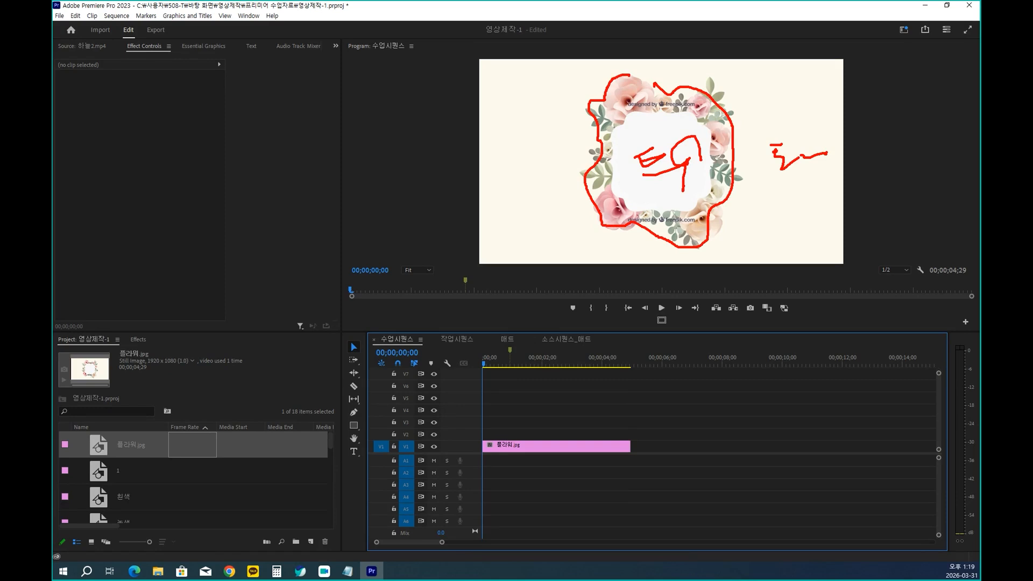
{"action": "key", "text": "Escape"}
{"action": "key", "text": "ctrl+2"}
{"action": "left_click_drag", "start_coordinate": [478, 57], "coordinate": [856, 264]}
{"action": "mouse_move", "coordinate": [672, 89]}
{"action": "left_mouse_down"}
{"action": "mouse_move", "coordinate": [611, 87]}
{"action": "mouse_move", "coordinate": [583, 168]}
{"action": "mouse_move", "coordinate": [636, 233]}
{"action": "mouse_move", "coordinate": [740, 162]}
{"action": "mouse_move", "coordinate": [684, 61]}
{"action": "mouse_move", "coordinate": [633, 63]}
{"action": "left_mouse_up"}
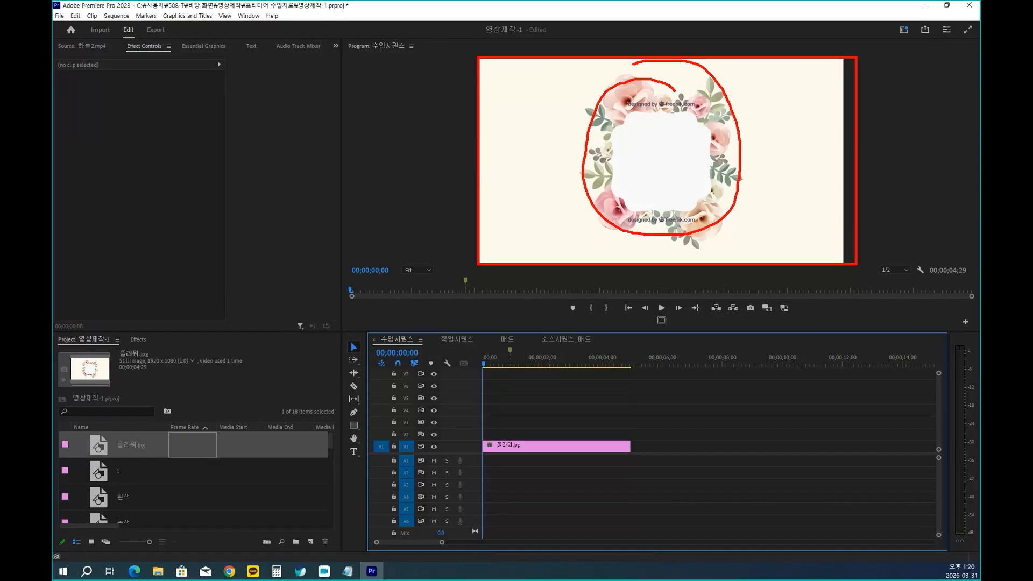
{"action": "key", "text": "Escape"}
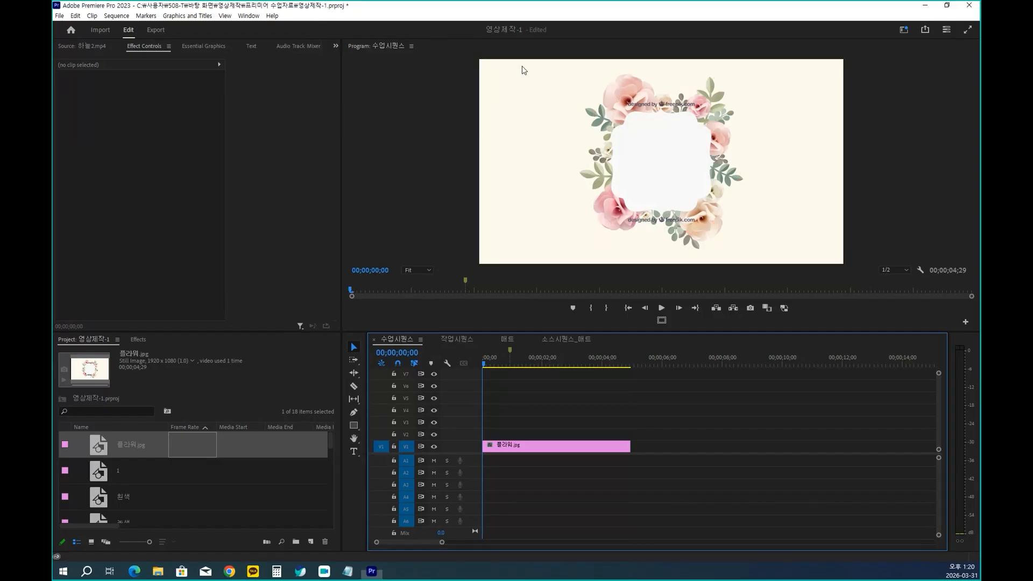